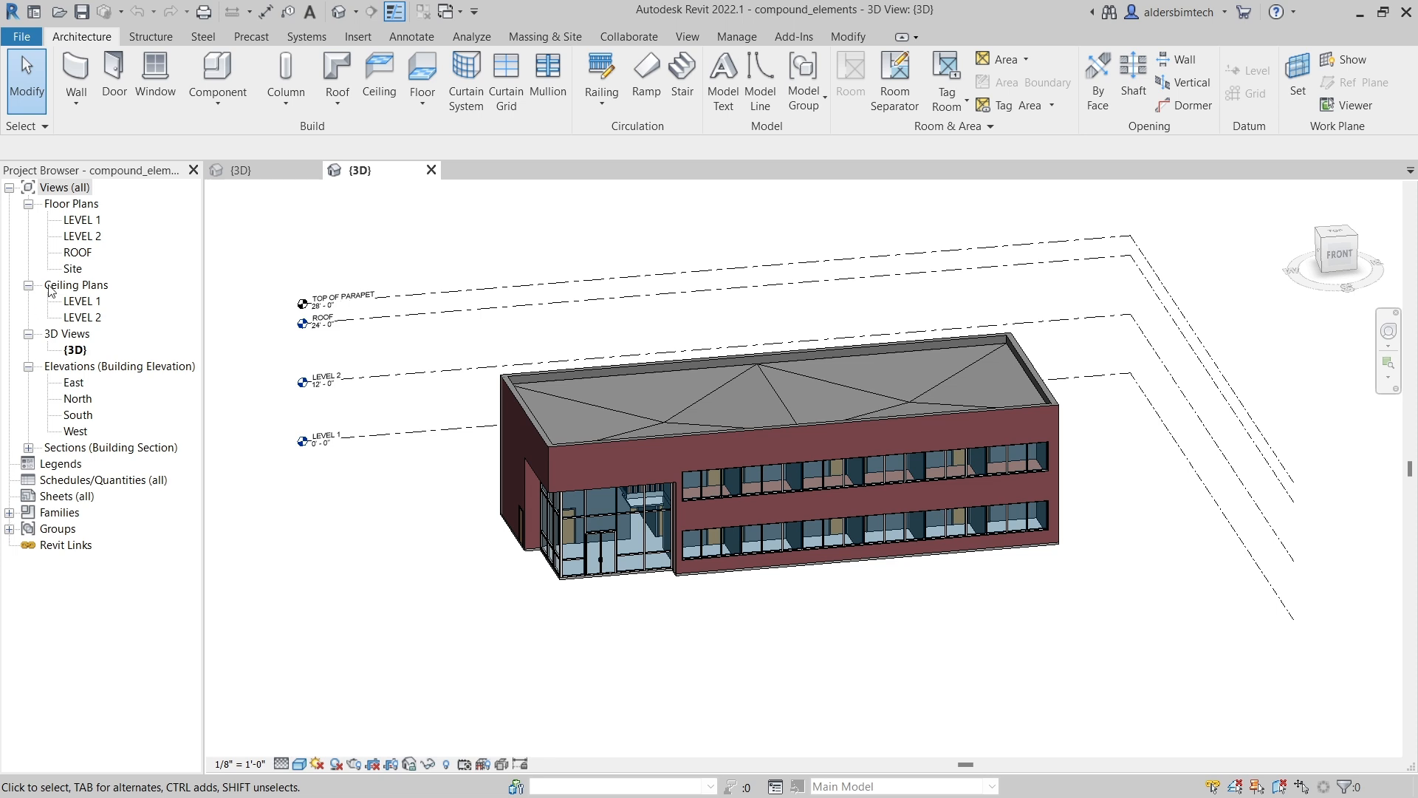
Open the type properties of the floor type Wood Joist 10" - Wood Finish from the project's floor families
{"action": "left_click", "coordinate": [9, 514]}
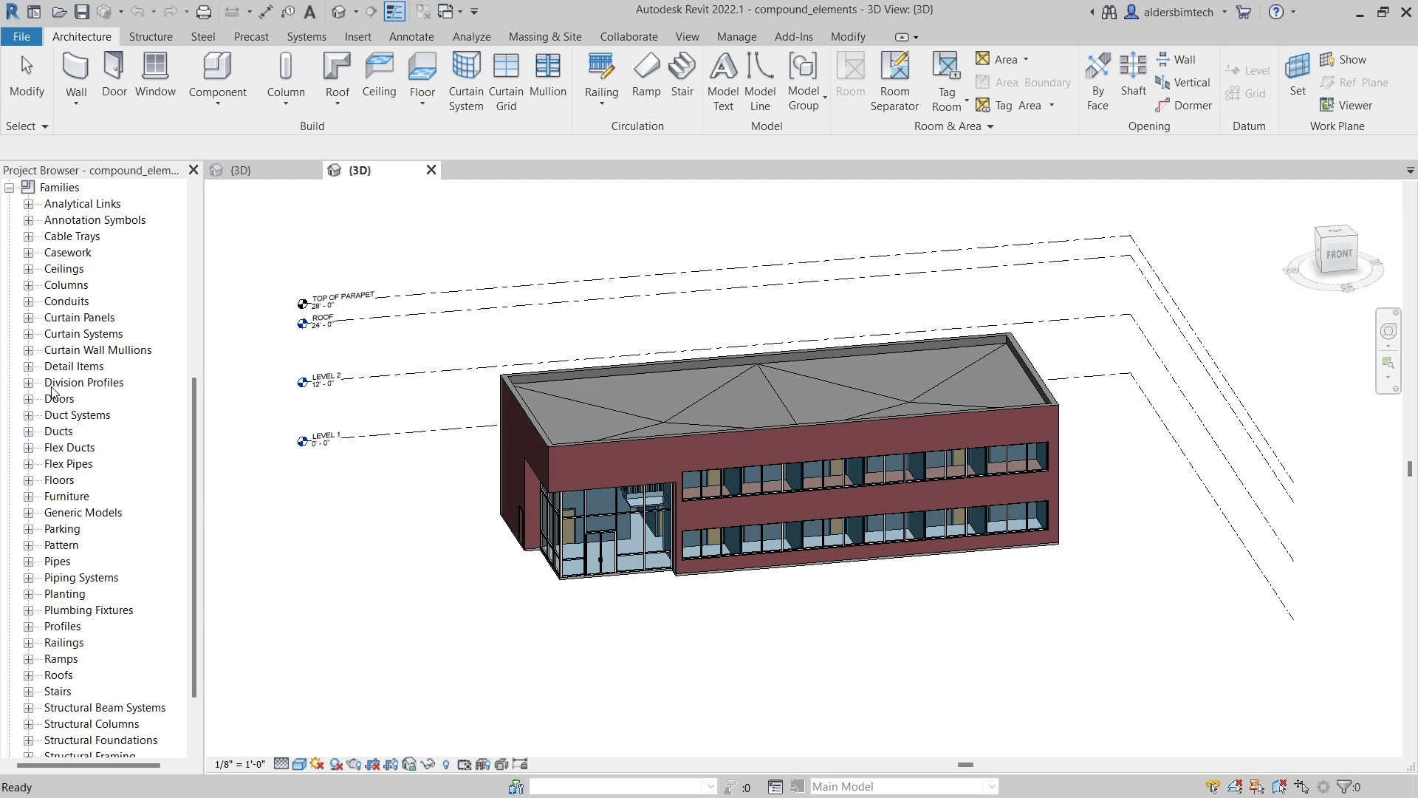
{"action": "left_click", "coordinate": [30, 481]}
{"action": "left_click", "coordinate": [47, 497]}
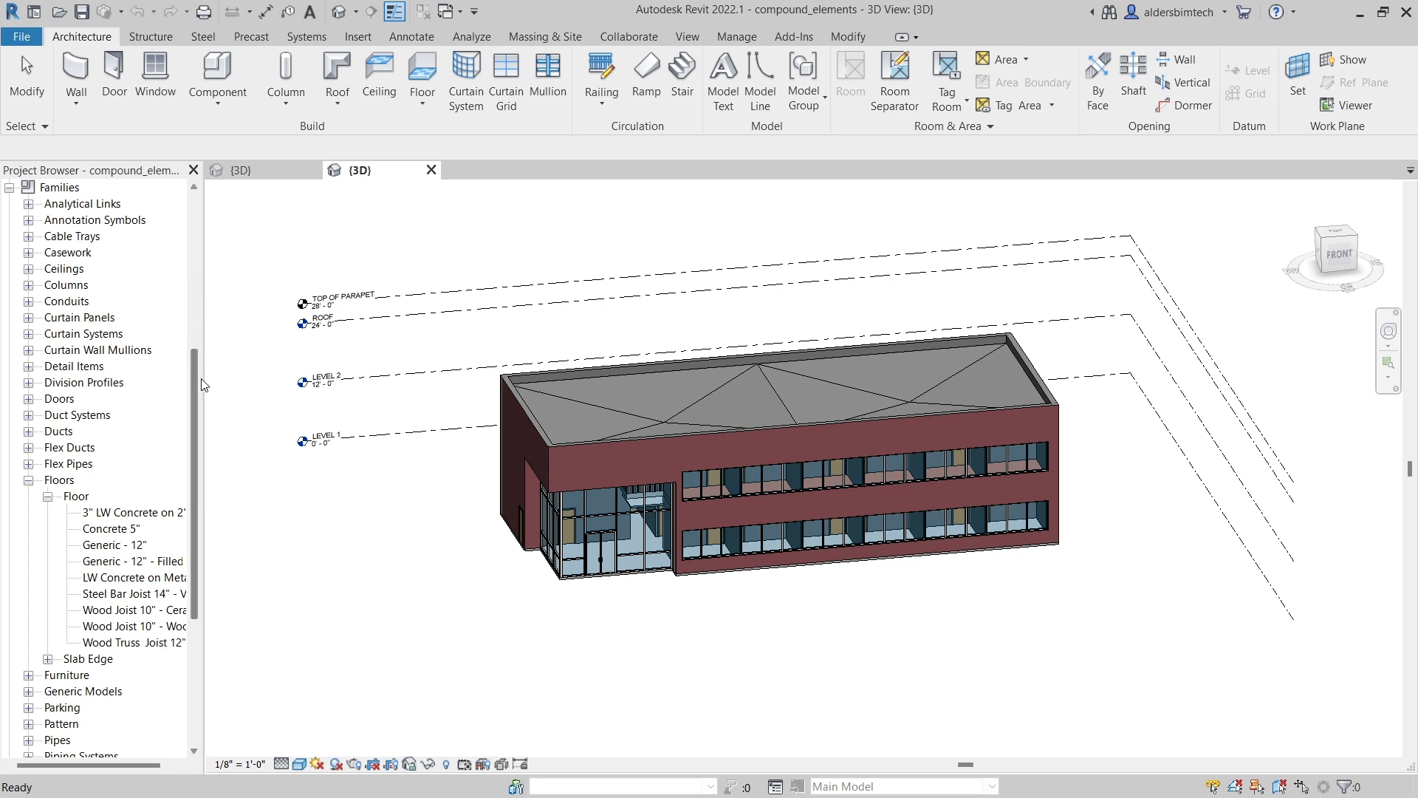
{"action": "left_click_drag", "start_coordinate": [206, 395], "coordinate": [285, 443]}
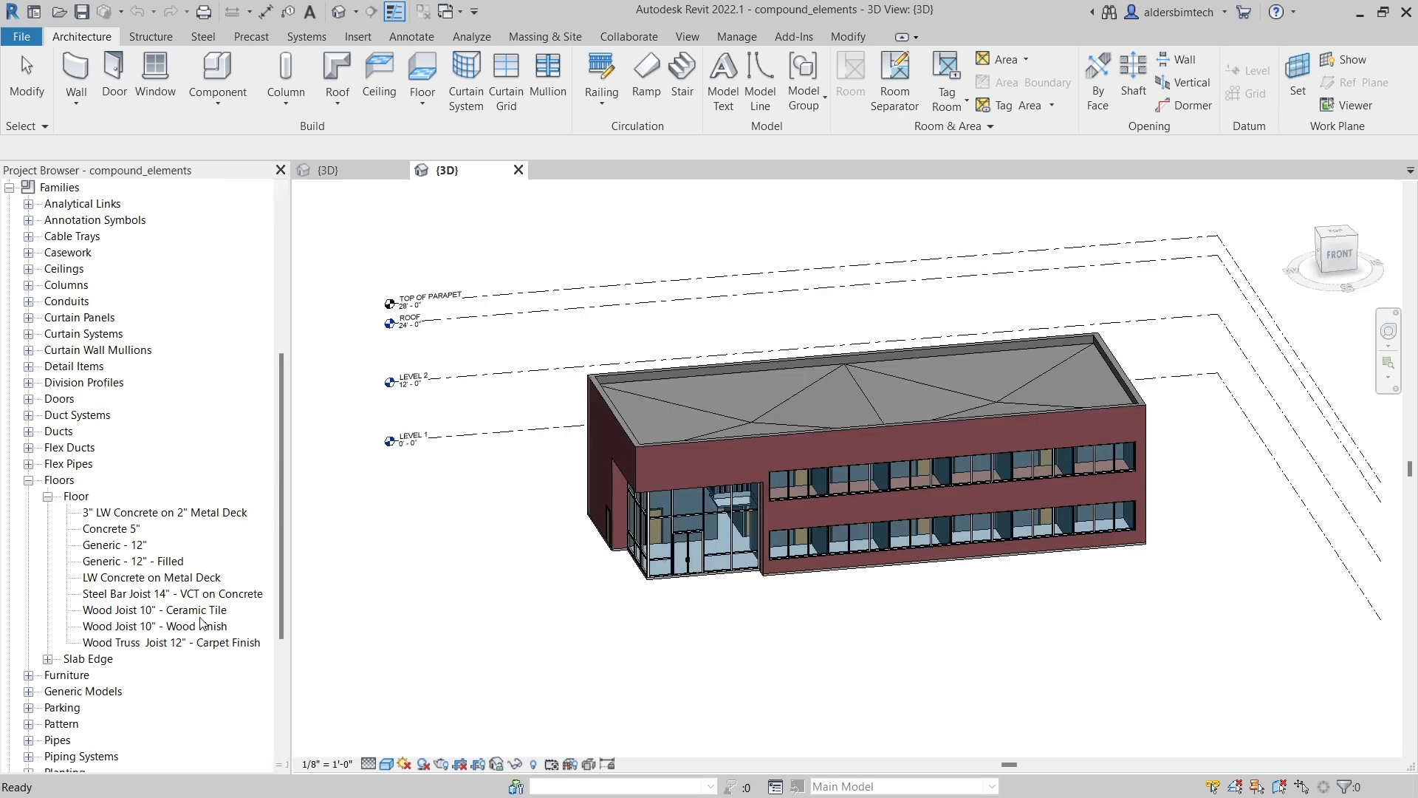
{"action": "left_click", "coordinate": [179, 626]}
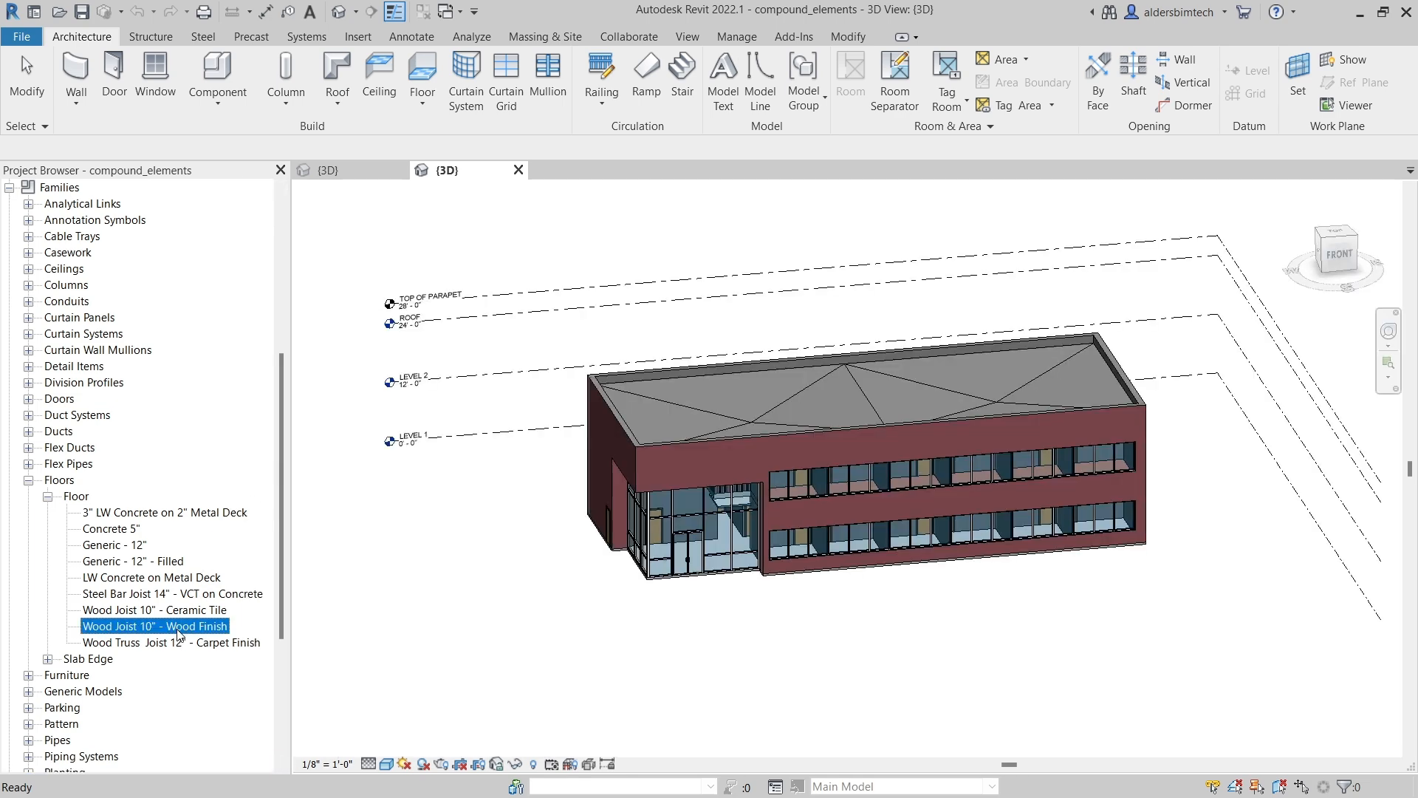
{"action": "right_click", "coordinate": [177, 629]}
{"action": "left_click", "coordinate": [157, 622]}
{"action": "double_click", "coordinate": [159, 627]}
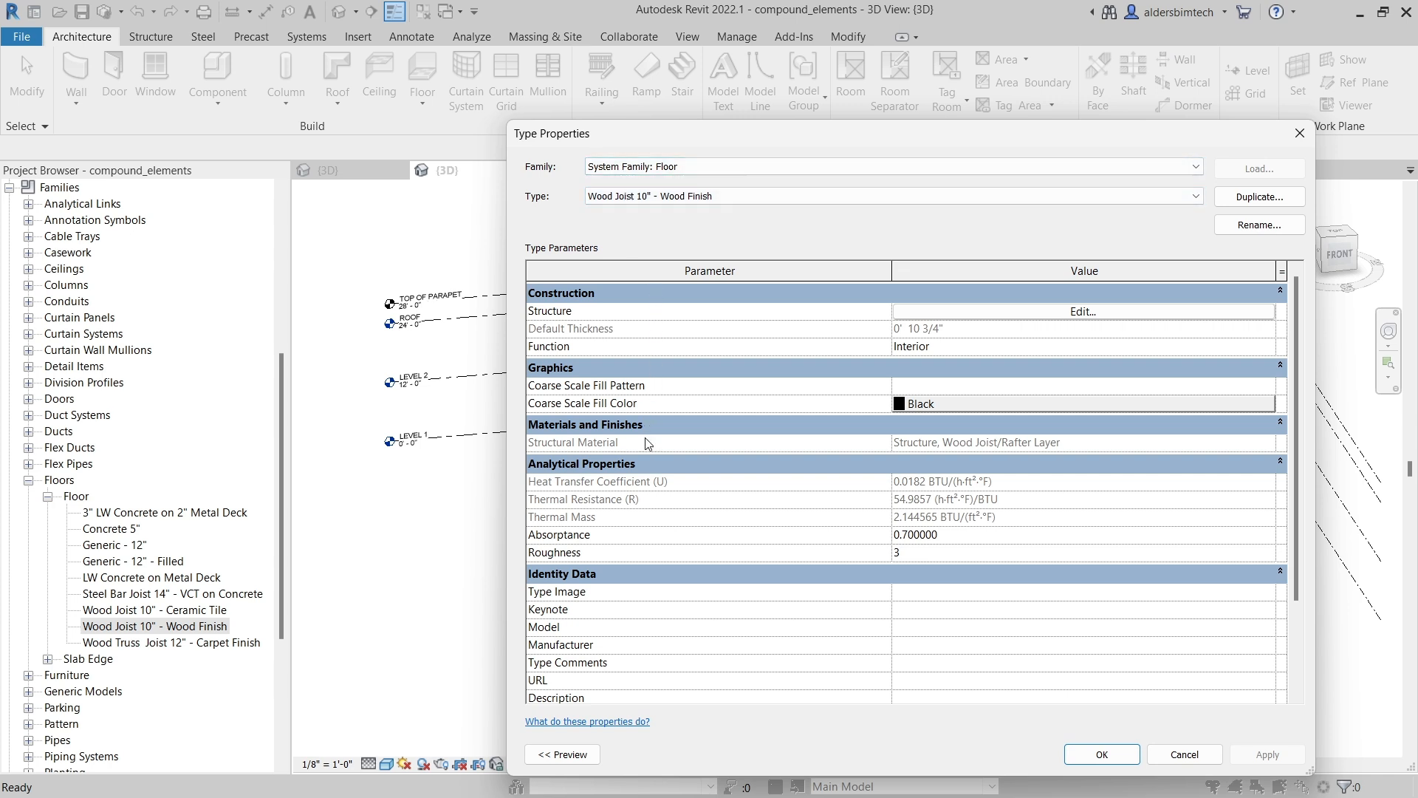
{"action": "mouse_move", "coordinate": [1291, 595]}
{"action": "left_mouse_down"}
{"action": "mouse_move", "coordinate": [1293, 582]}
{"action": "mouse_move", "coordinate": [1298, 700]}
{"action": "mouse_move", "coordinate": [1294, 595]}
{"action": "left_mouse_up"}
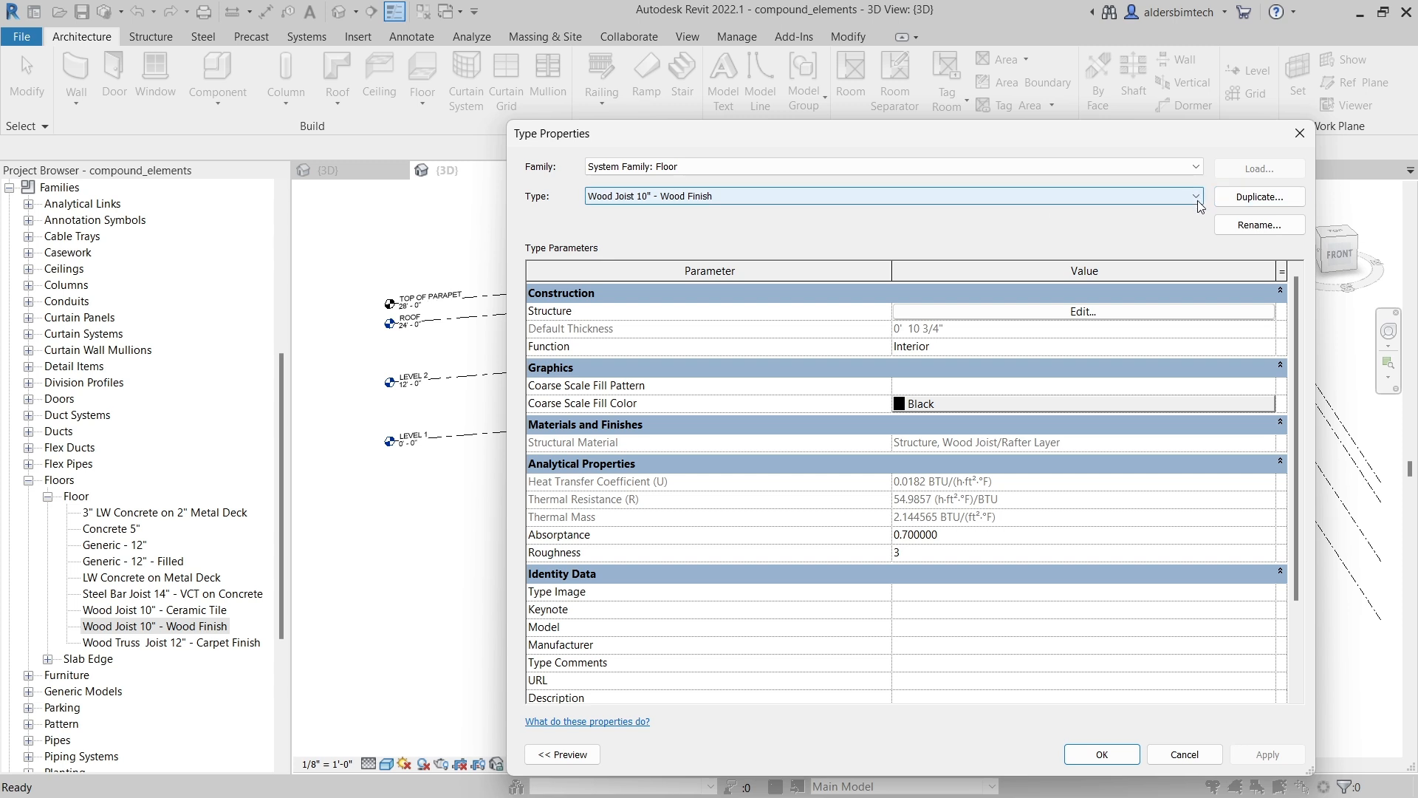
Duplicate the floor type and name the copy Wood Joist 10" - carpet Finish
{"action": "left_click", "coordinate": [1229, 201]}
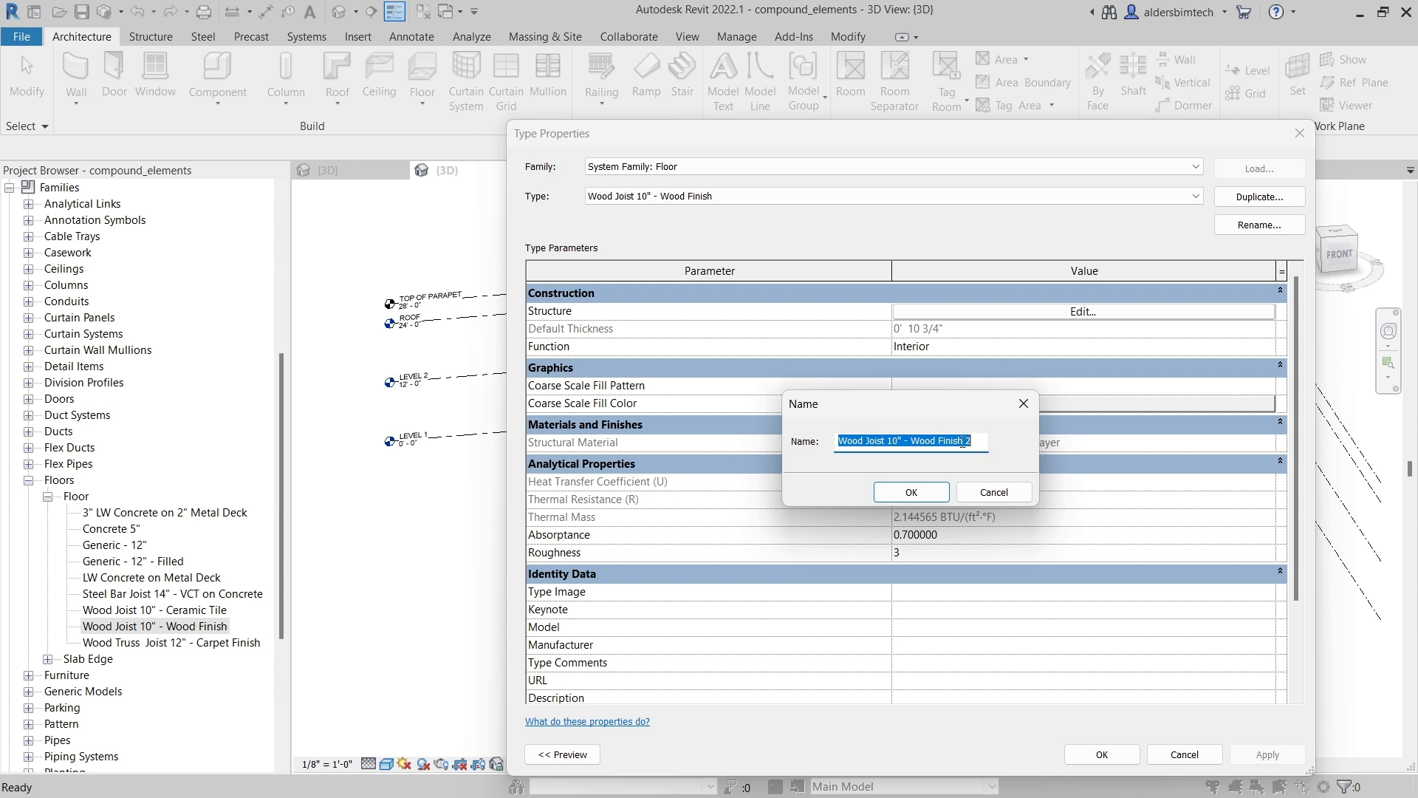
{"action": "left_click", "coordinate": [976, 439]}
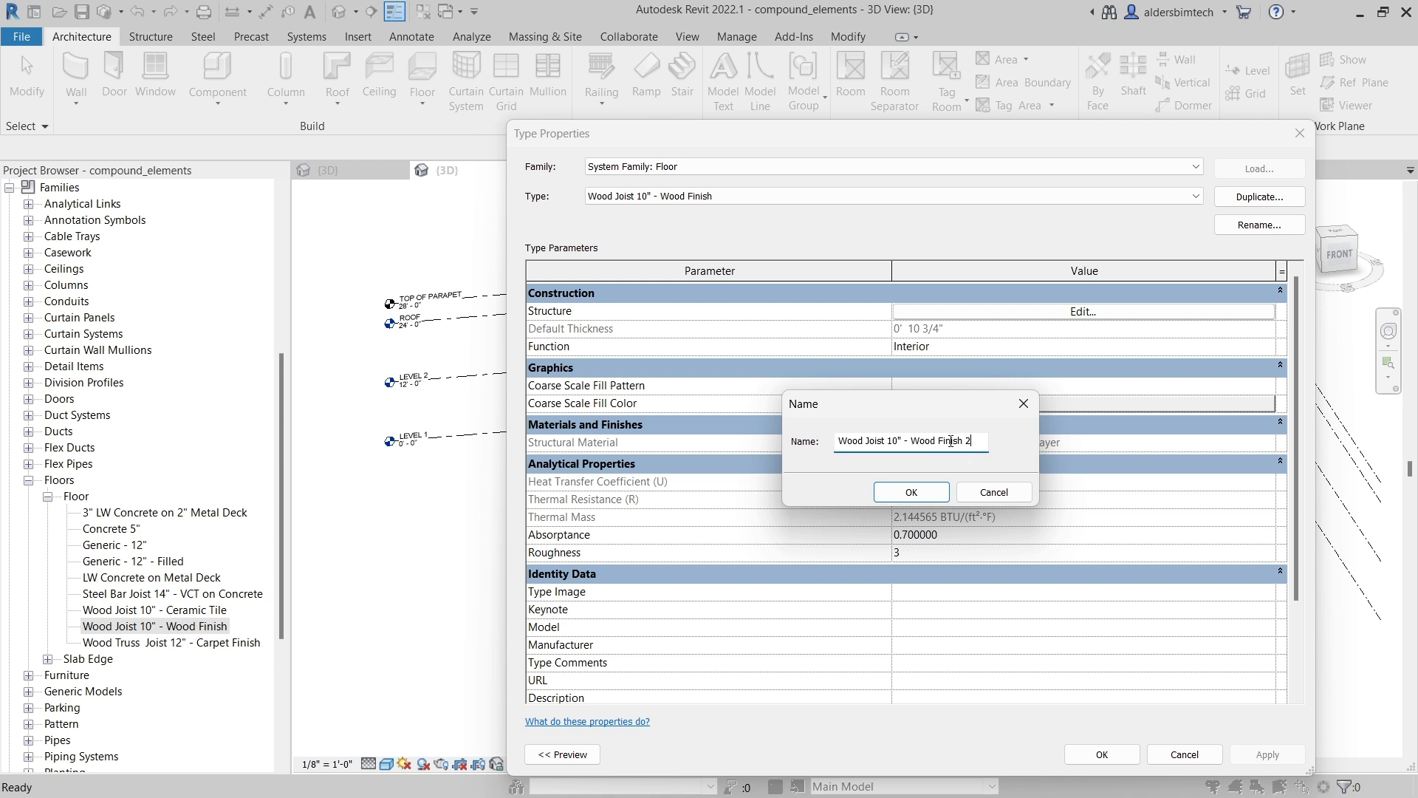
{"action": "key", "text": "BackSpace"}
{"action": "mouse_move", "coordinate": [936, 440]}
{"action": "left_mouse_down"}
{"action": "mouse_move", "coordinate": [874, 441]}
{"action": "mouse_move", "coordinate": [912, 441]}
{"action": "left_mouse_up"}
{"action": "type", "text": "carpet"}
{"action": "left_click", "coordinate": [912, 493]}
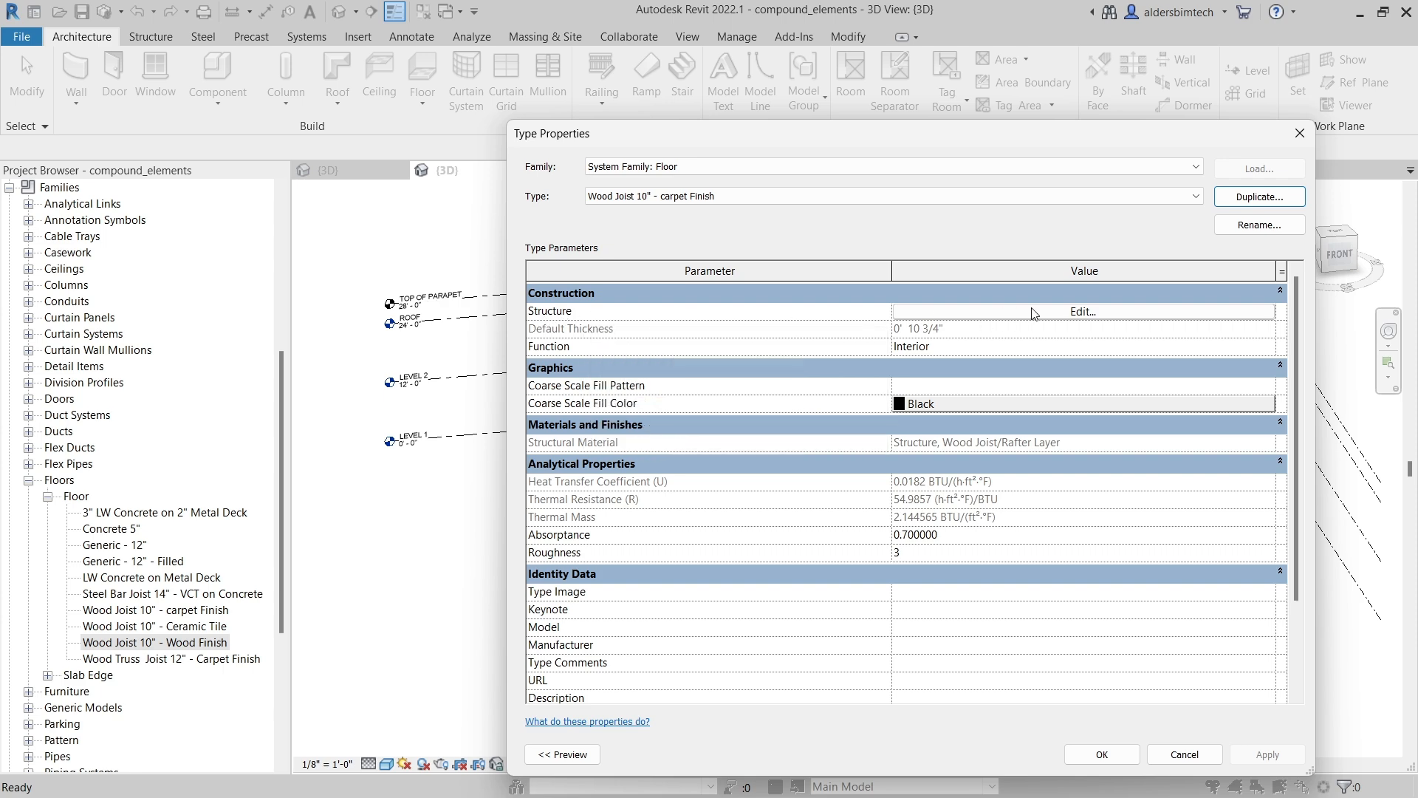
Edit the new floor type's structure and assign the Carpet (1) material to its Finish 1 [4] layer
{"action": "left_click", "coordinate": [1073, 313]}
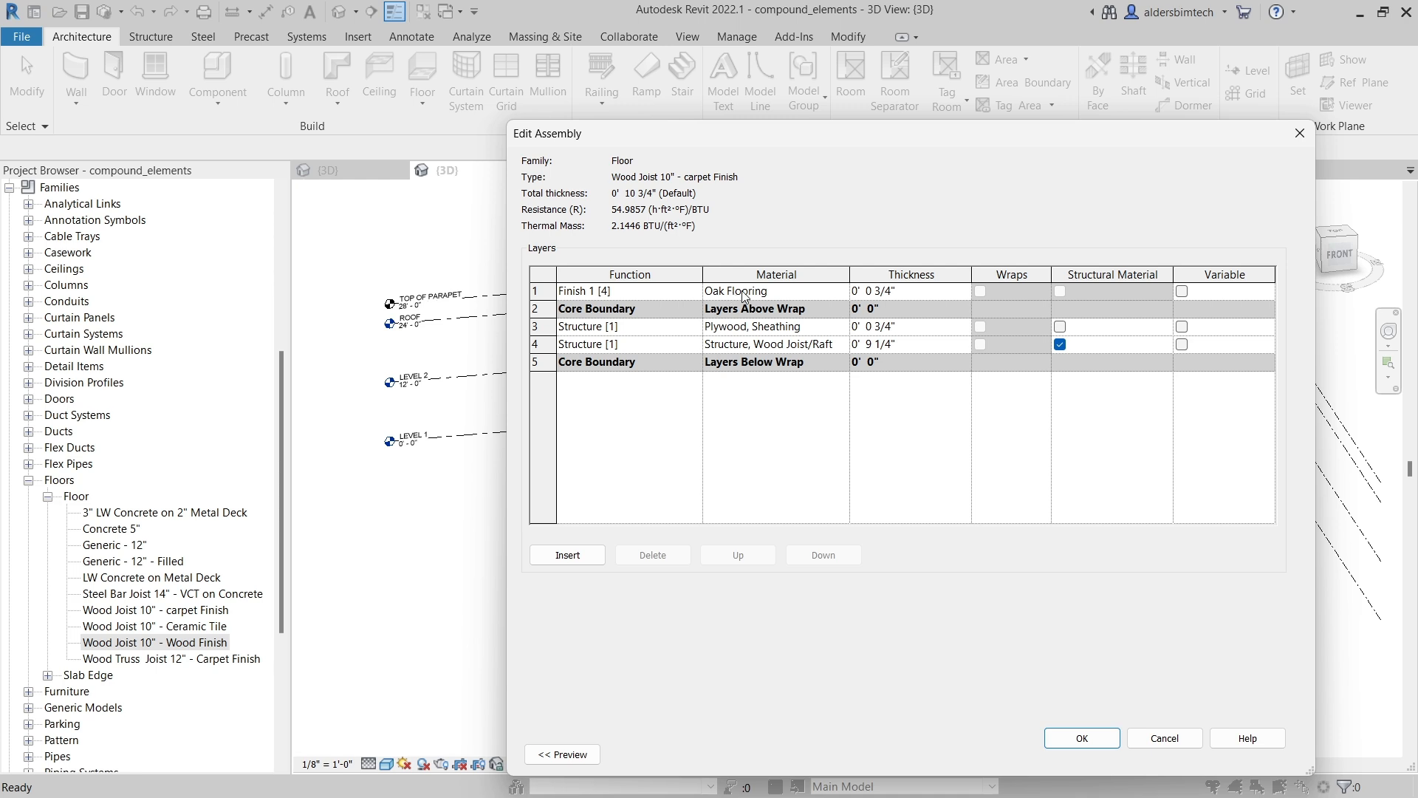
{"action": "left_click", "coordinate": [696, 293]}
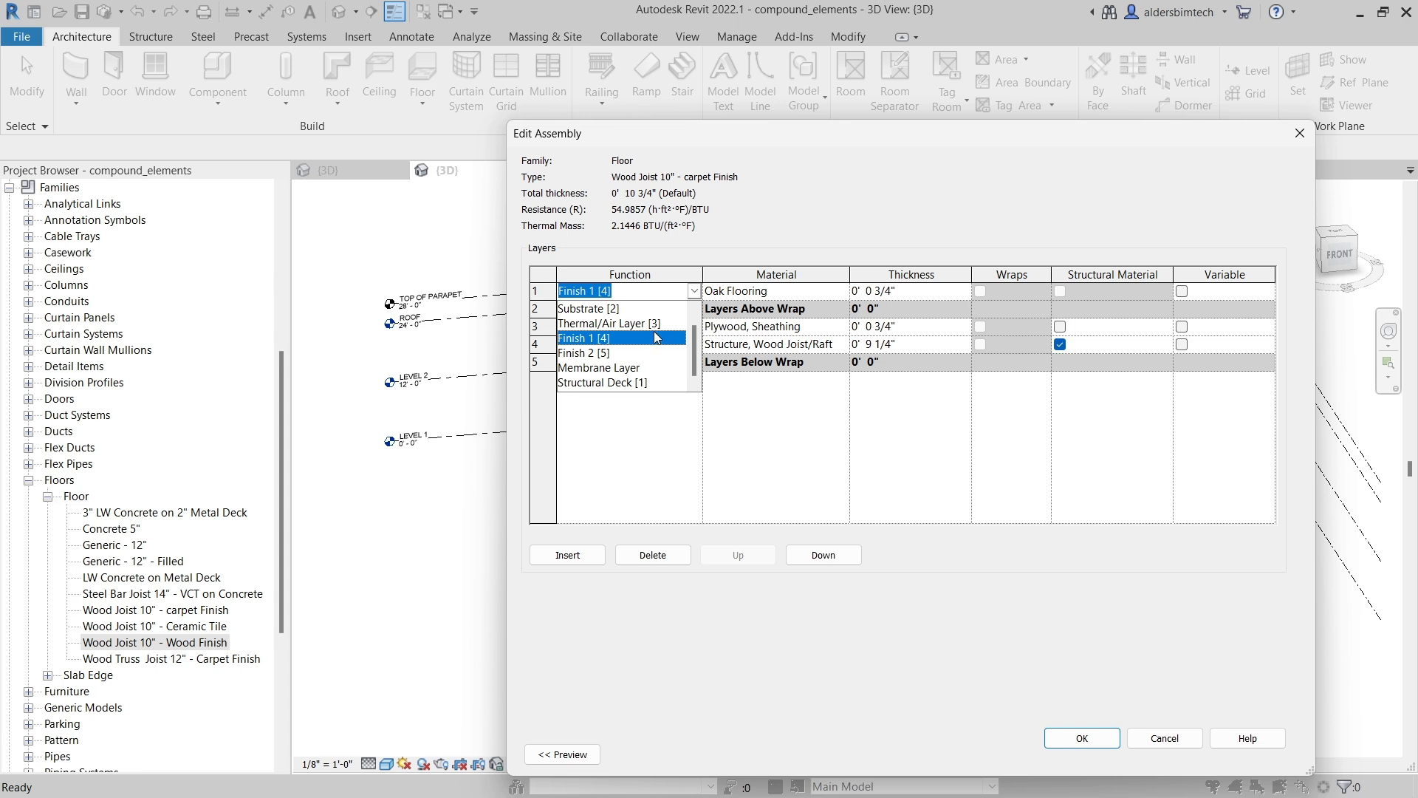
{"action": "scroll", "coordinate": [654, 331], "scroll_direction": "up", "scroll_amount": 1}
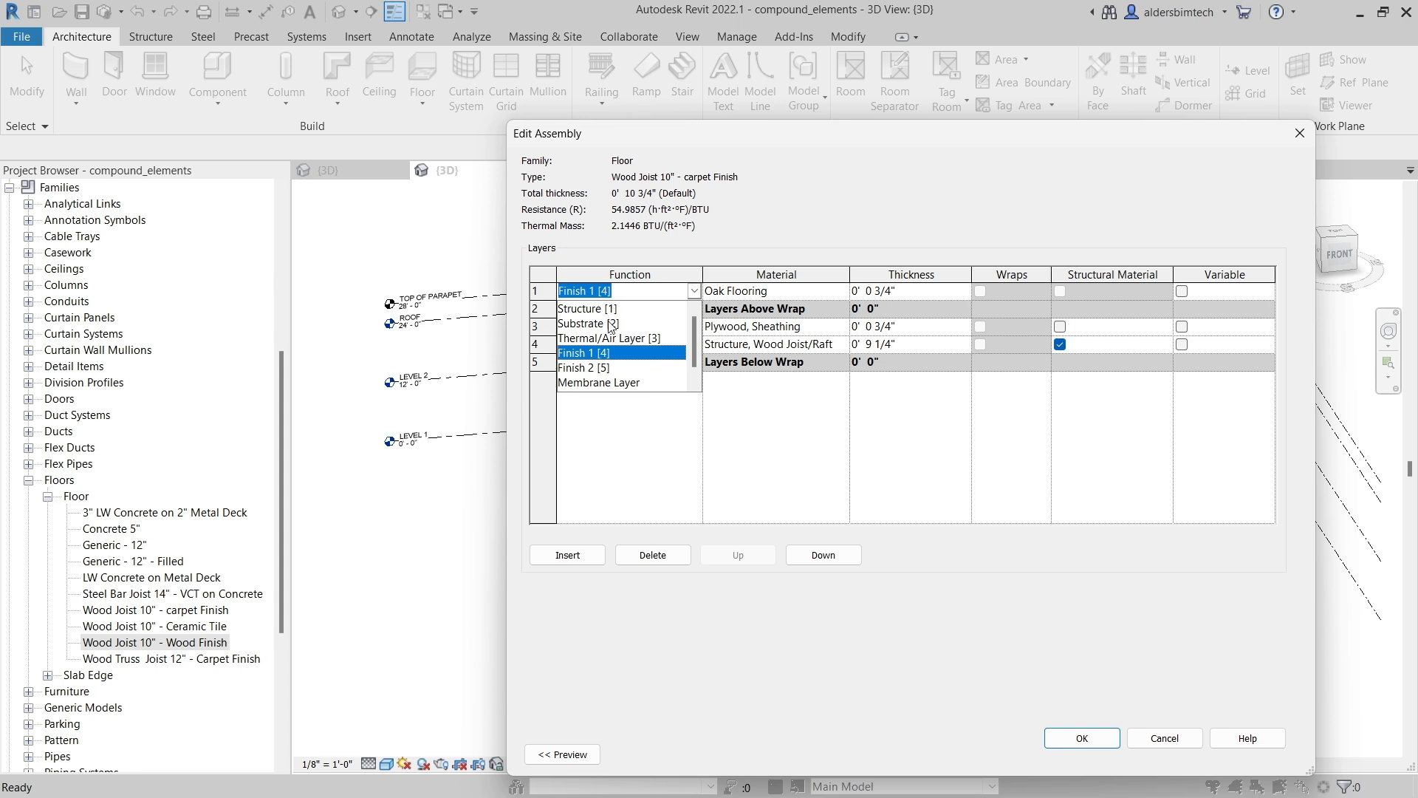
{"action": "left_click", "coordinate": [840, 291]}
{"action": "left_click", "coordinate": [844, 293]}
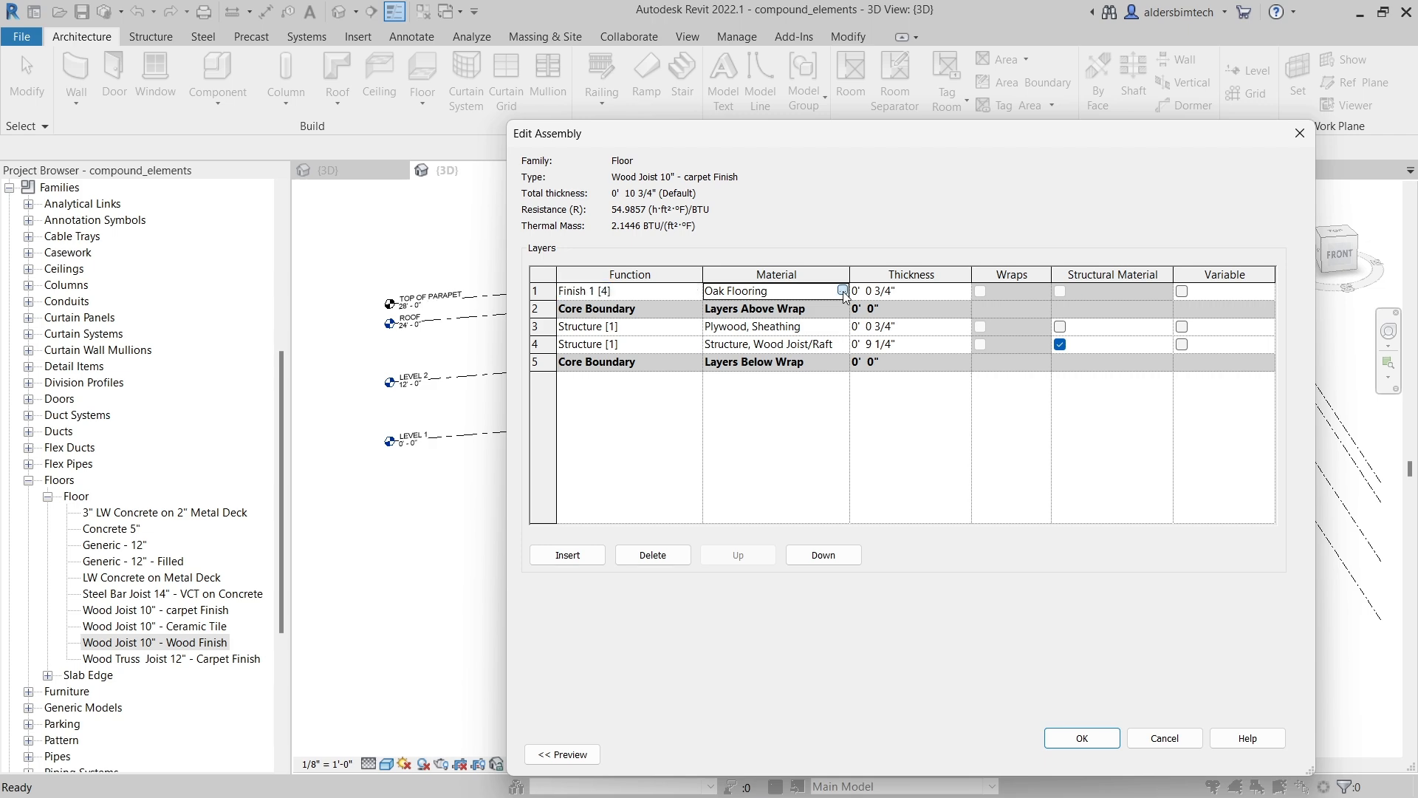
{"action": "left_click", "coordinate": [844, 291]}
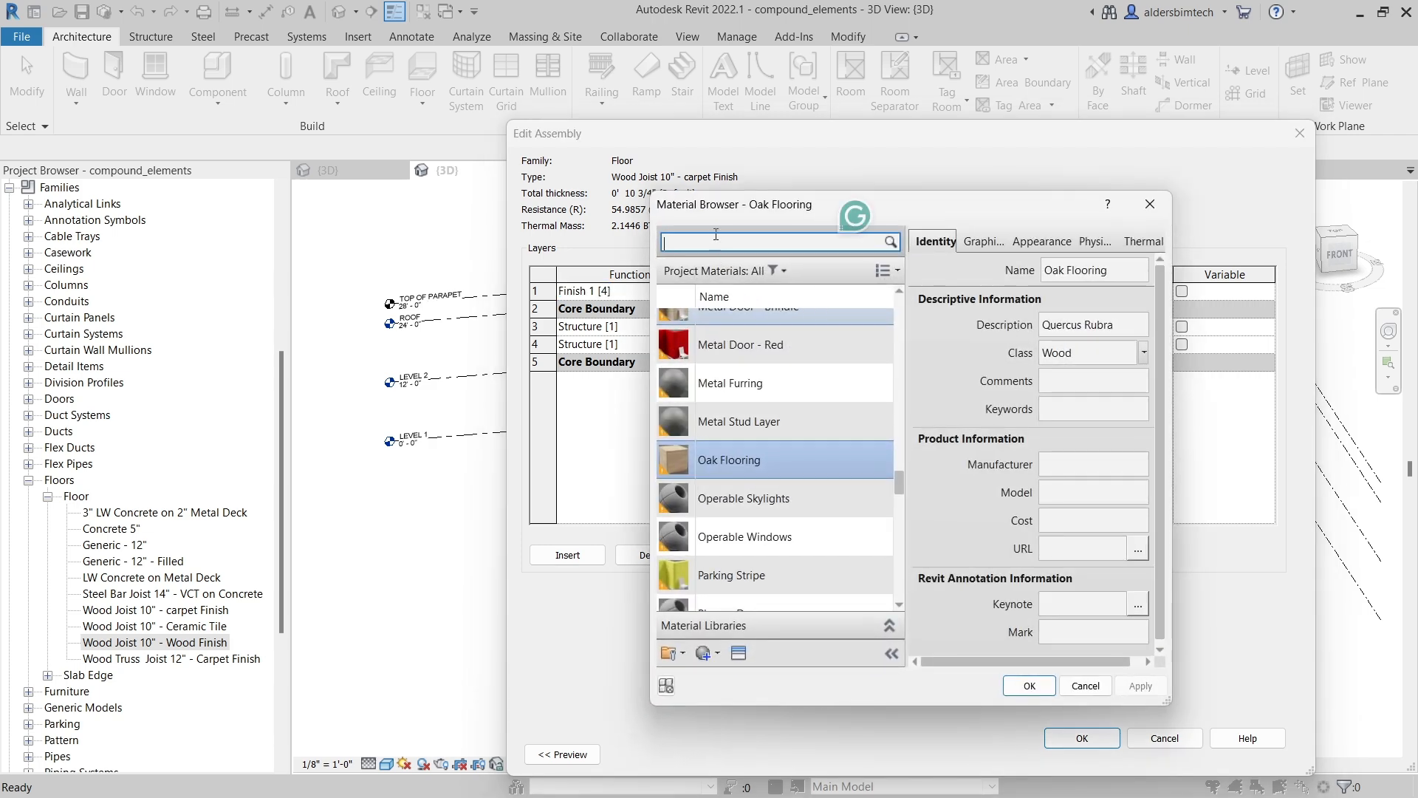
{"action": "left_click_drag", "start_coordinate": [831, 222], "coordinate": [1407, 198]}
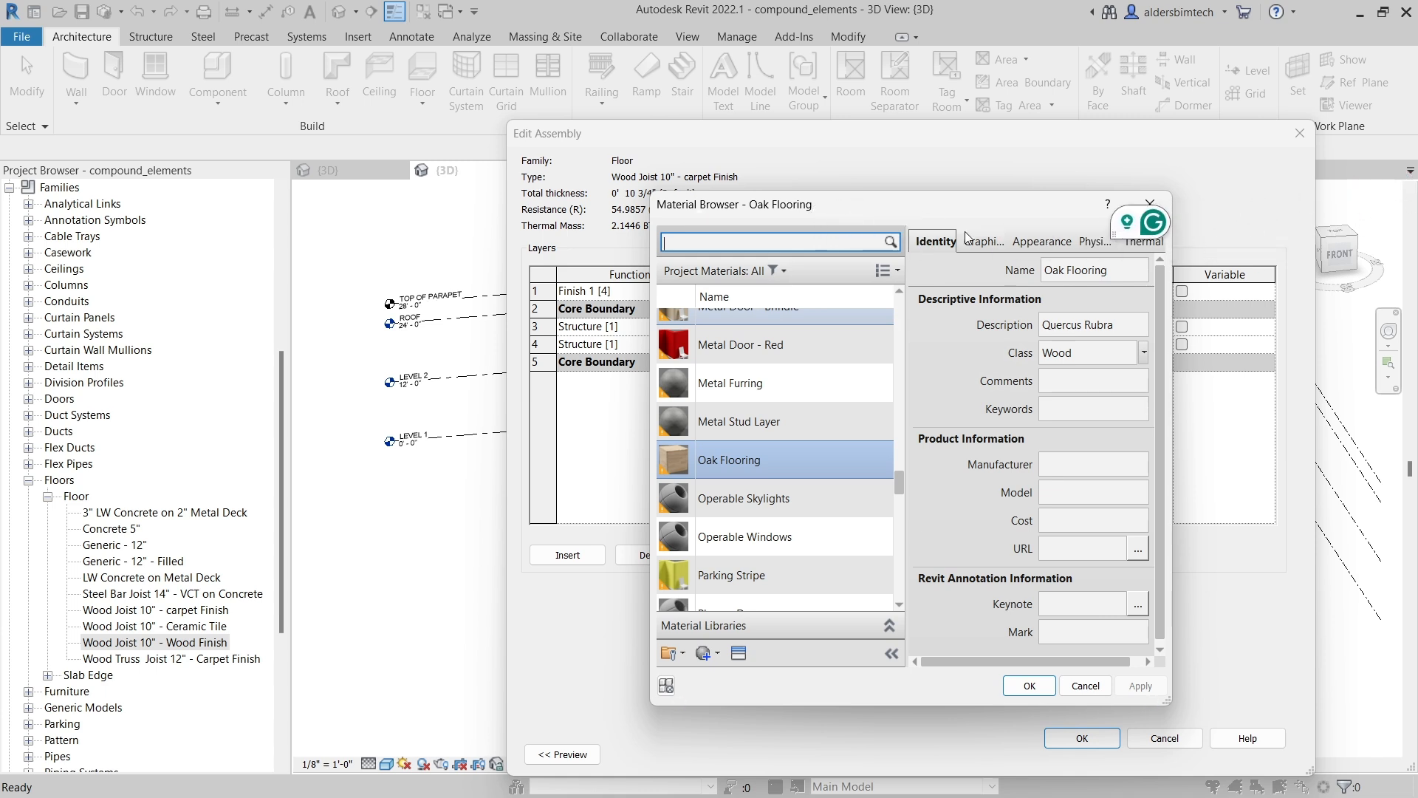
{"action": "left_click", "coordinate": [685, 242]}
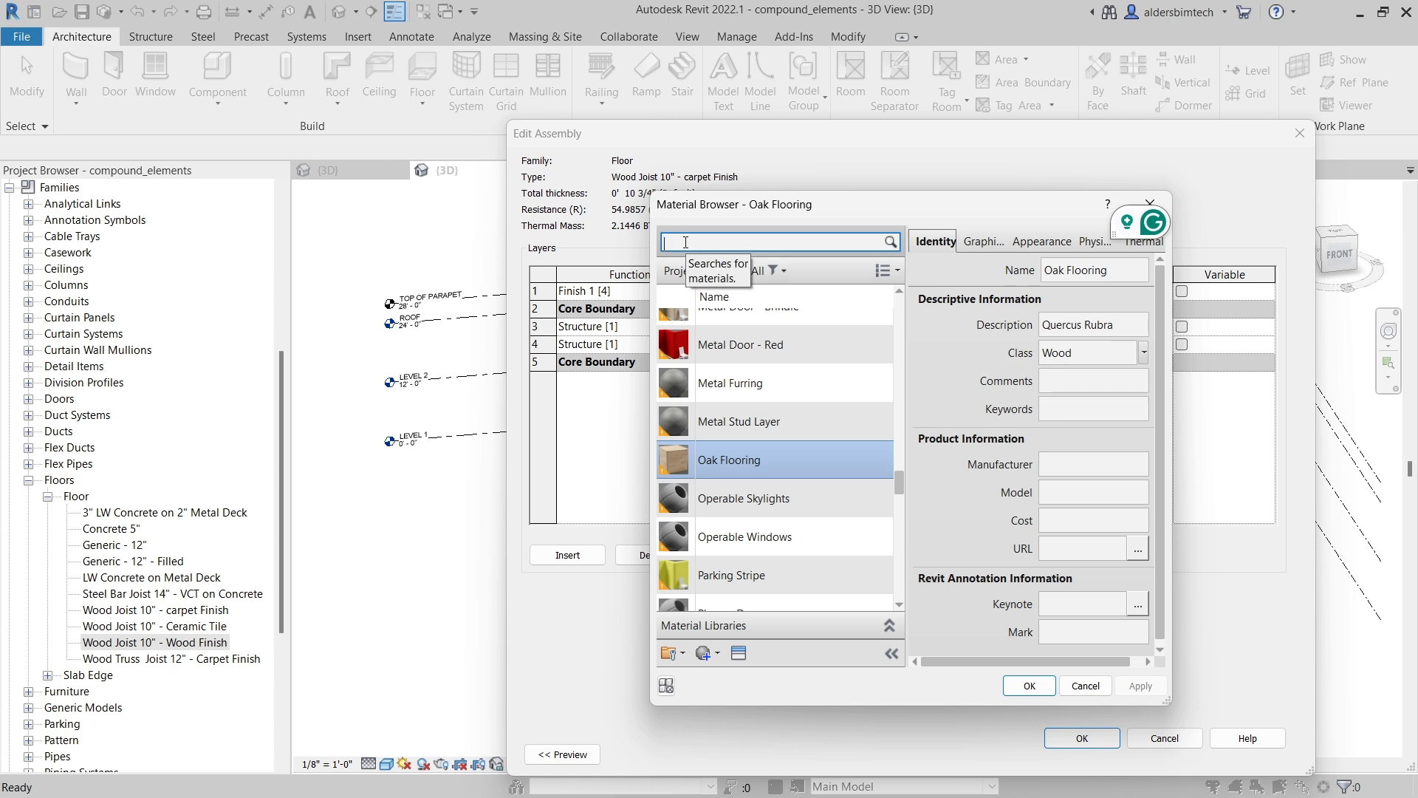
{"action": "type", "text": "ca"}
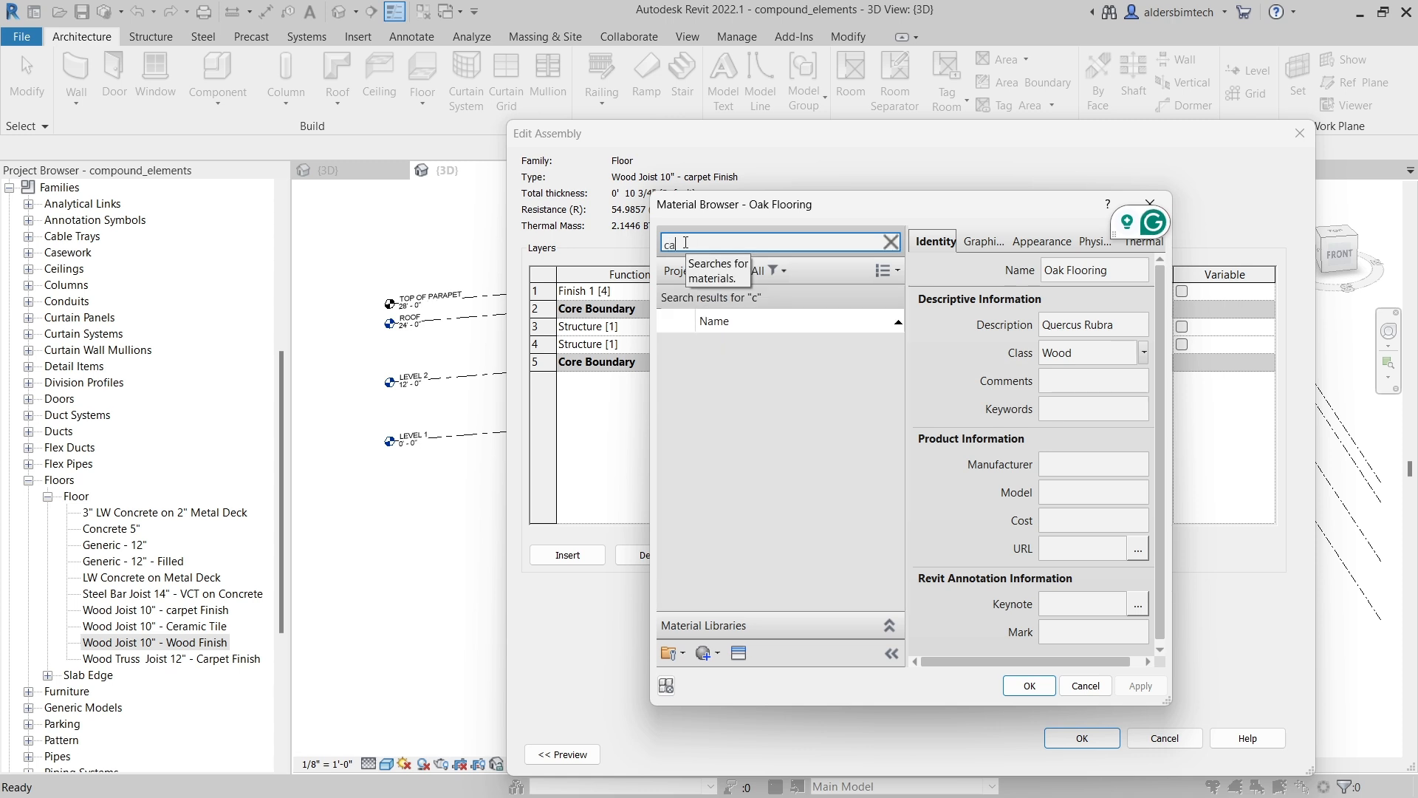
{"action": "type", "text": "rp"}
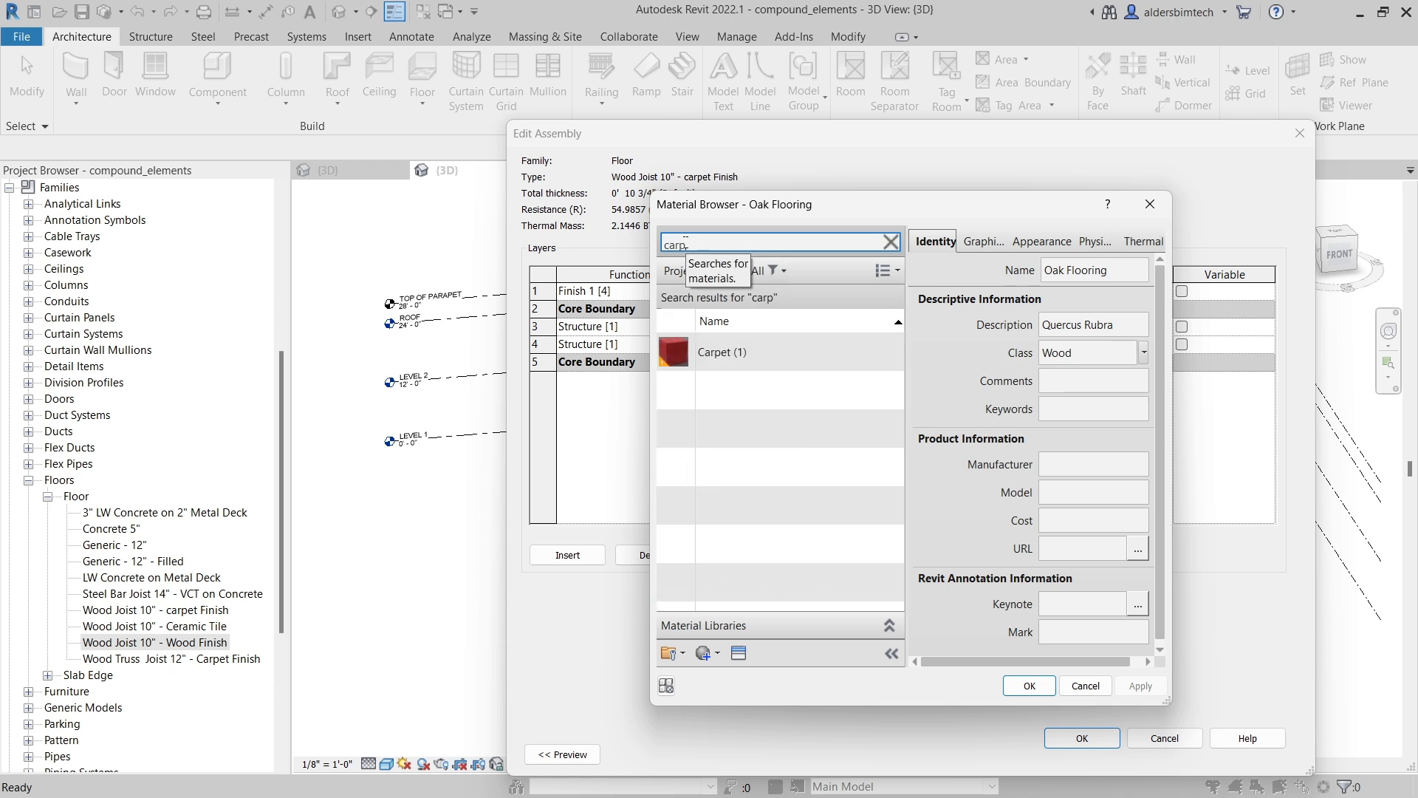
{"action": "left_click", "coordinate": [710, 356]}
{"action": "left_click", "coordinate": [1027, 687]}
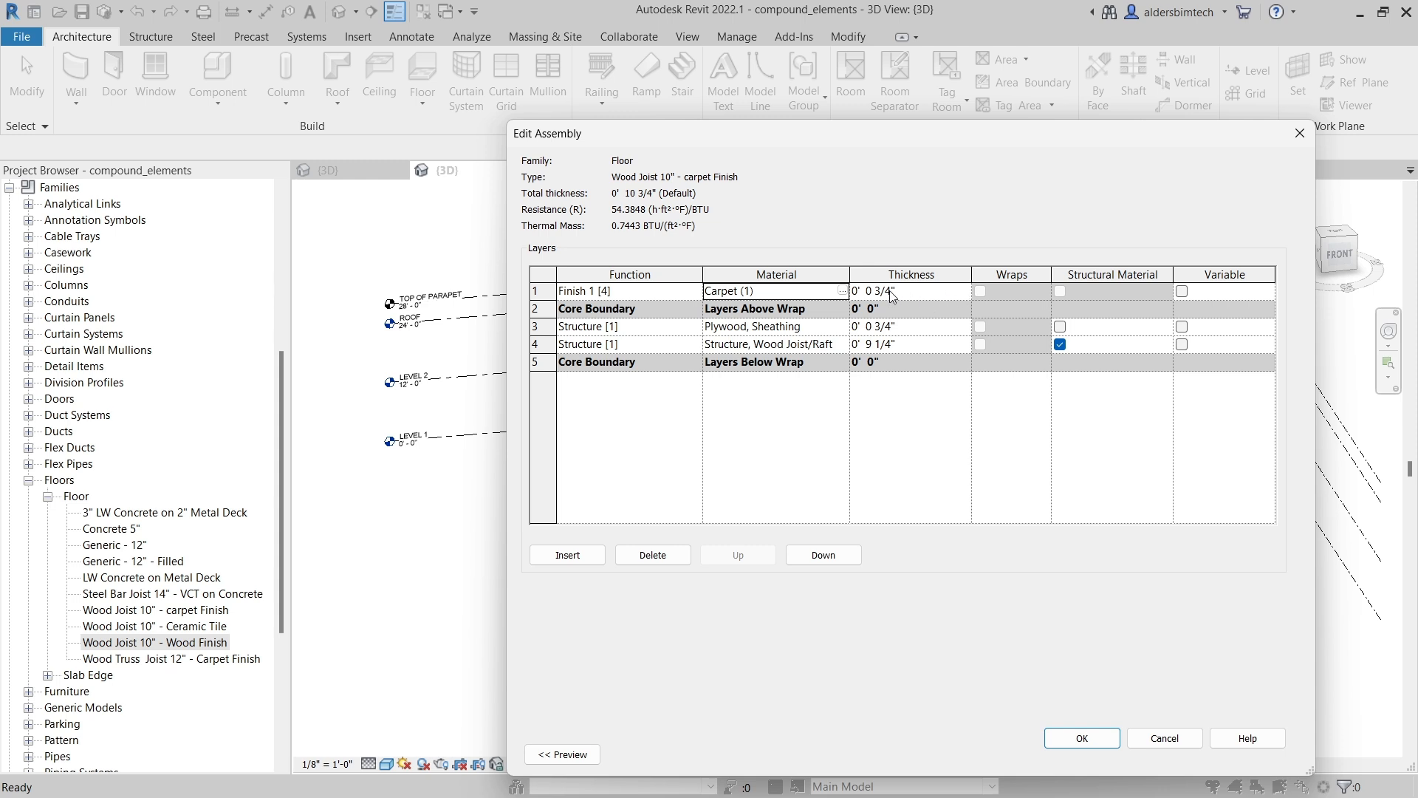
Set the carpet finish layer's thickness to 0' 0 1/2"
{"action": "left_click", "coordinate": [962, 291]}
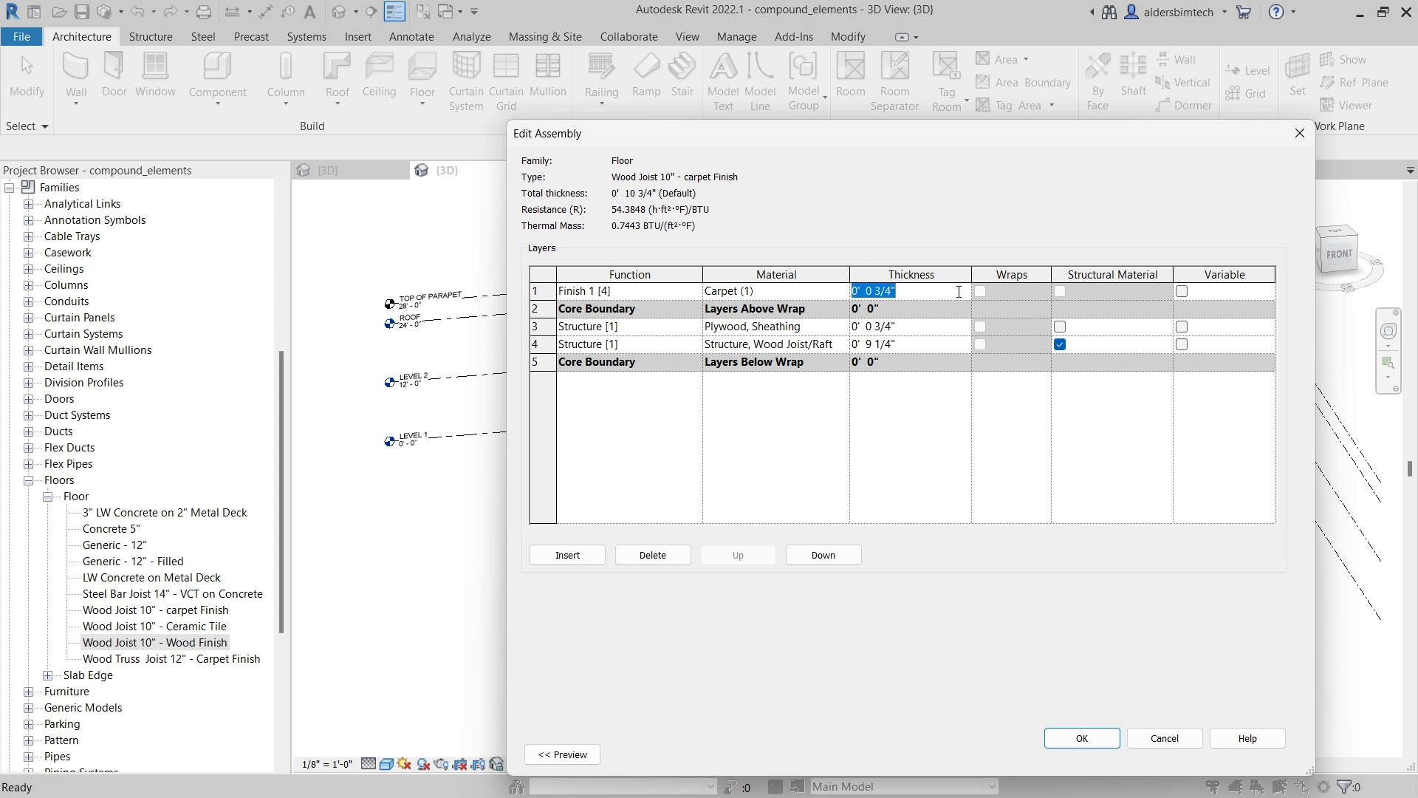
{"action": "type", "text": "0"}
{"action": "type", "text": "1/2"}
{"action": "key", "text": "Tab"}
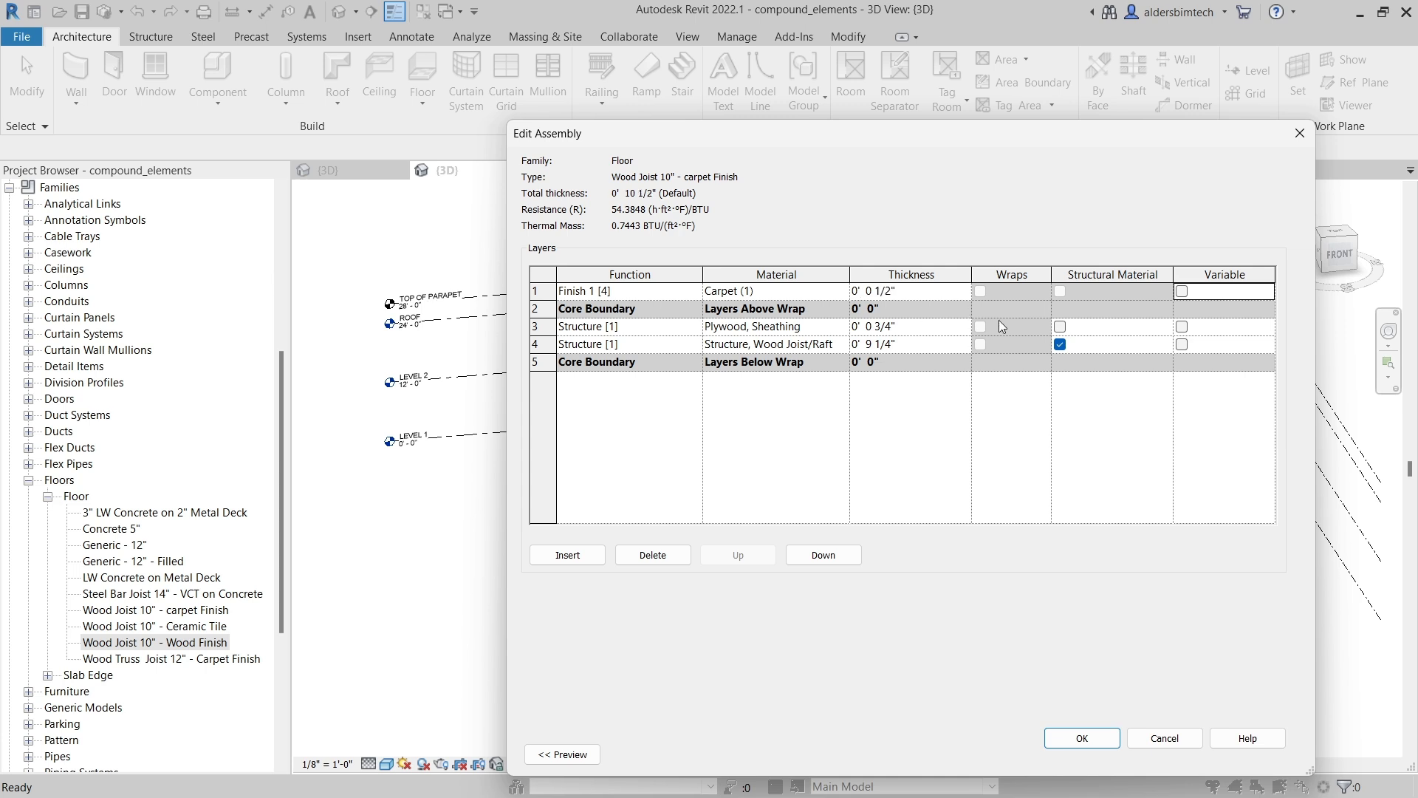
Insert a new layer above the carpet finish layer and delete it again
{"action": "left_click", "coordinate": [568, 299]}
{"action": "left_click", "coordinate": [574, 553]}
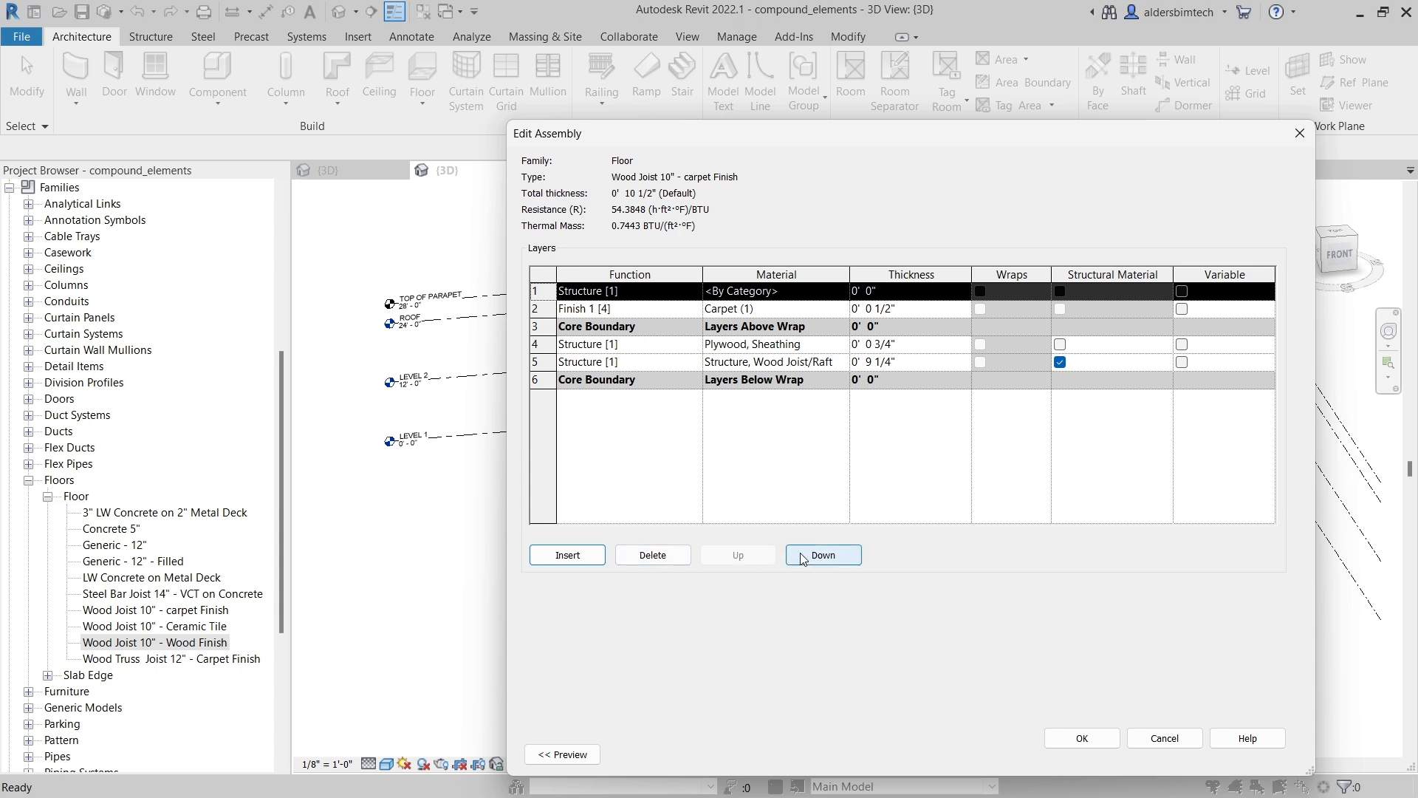
{"action": "left_click", "coordinate": [677, 559]}
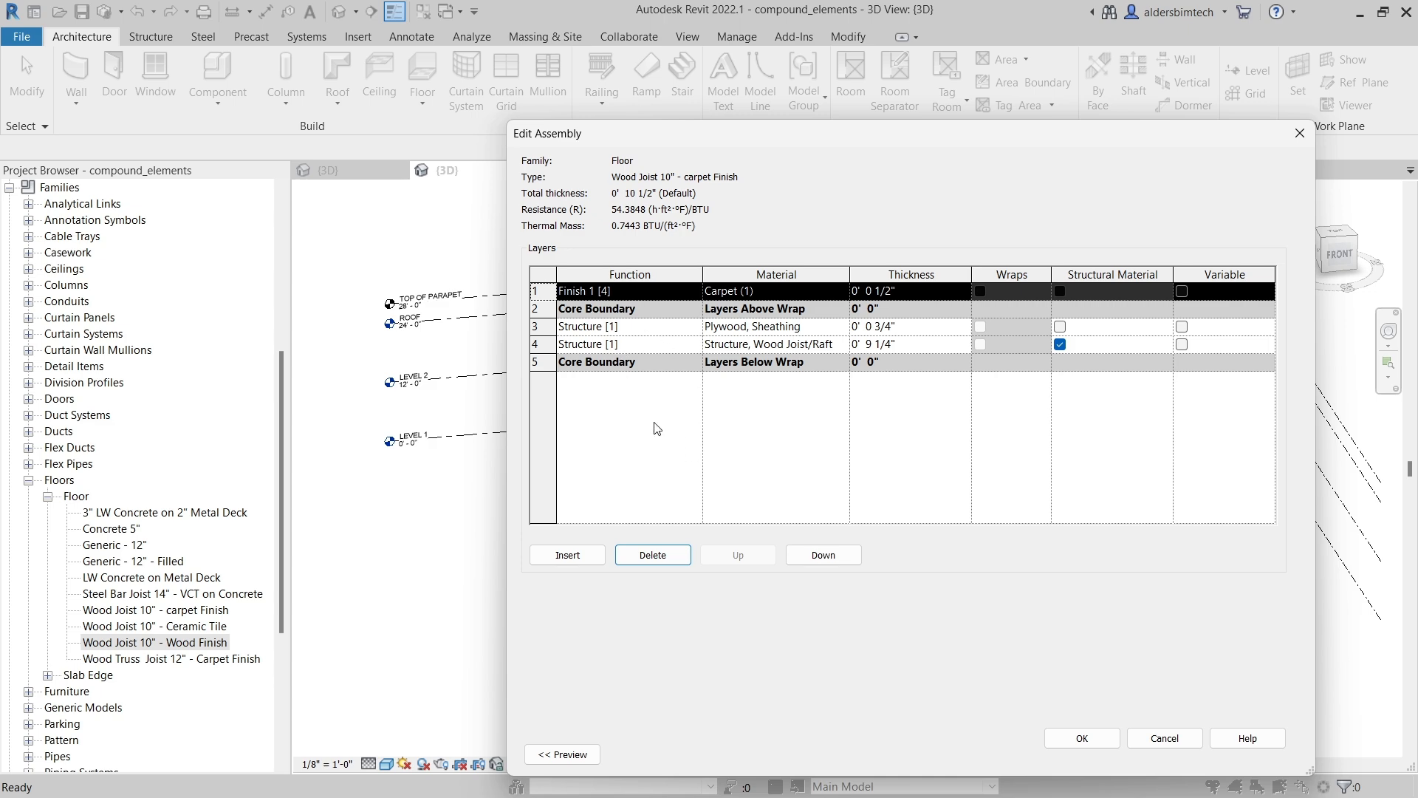
Accept the edited layer assembly and the type properties of the carpet floor type
{"action": "left_click", "coordinate": [1071, 740]}
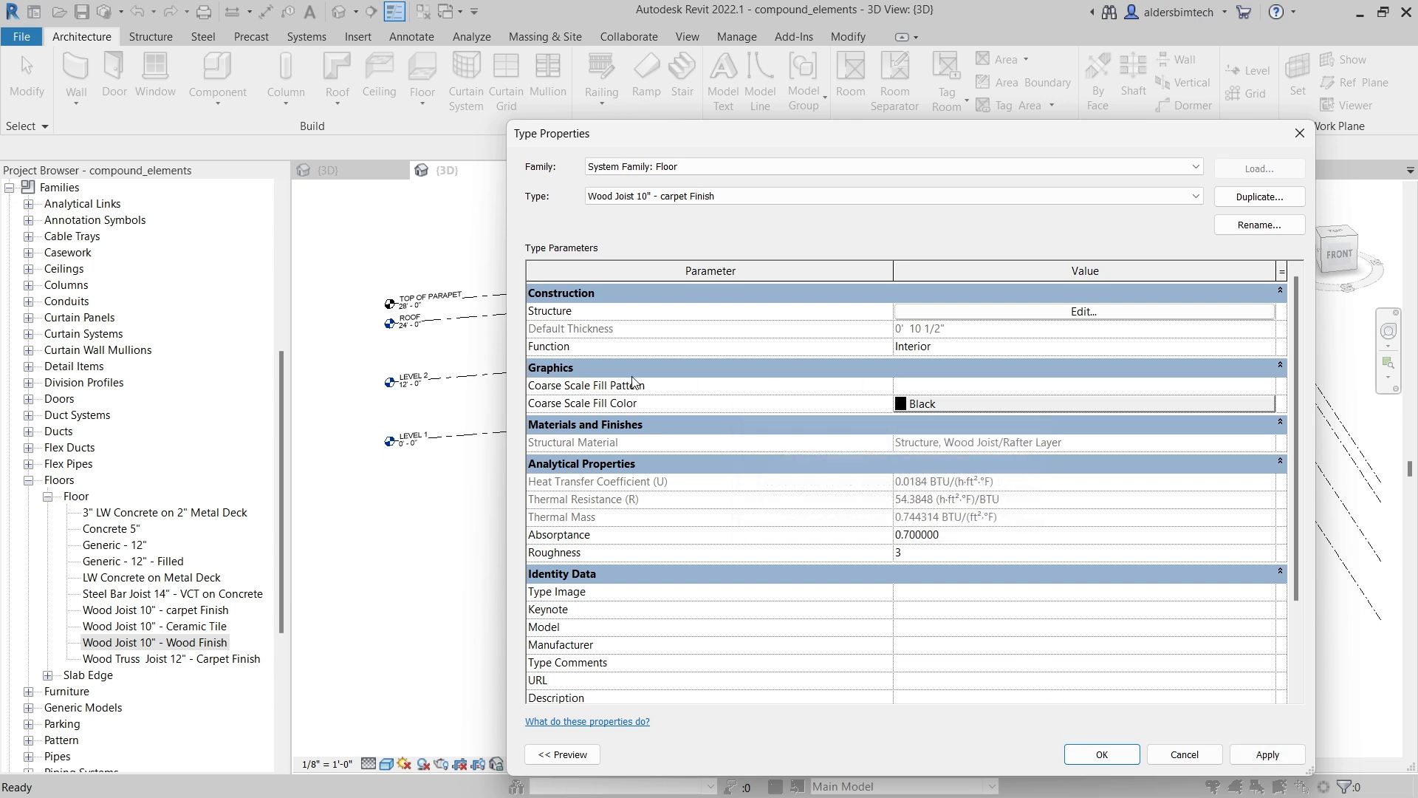
{"action": "left_click", "coordinate": [1101, 754]}
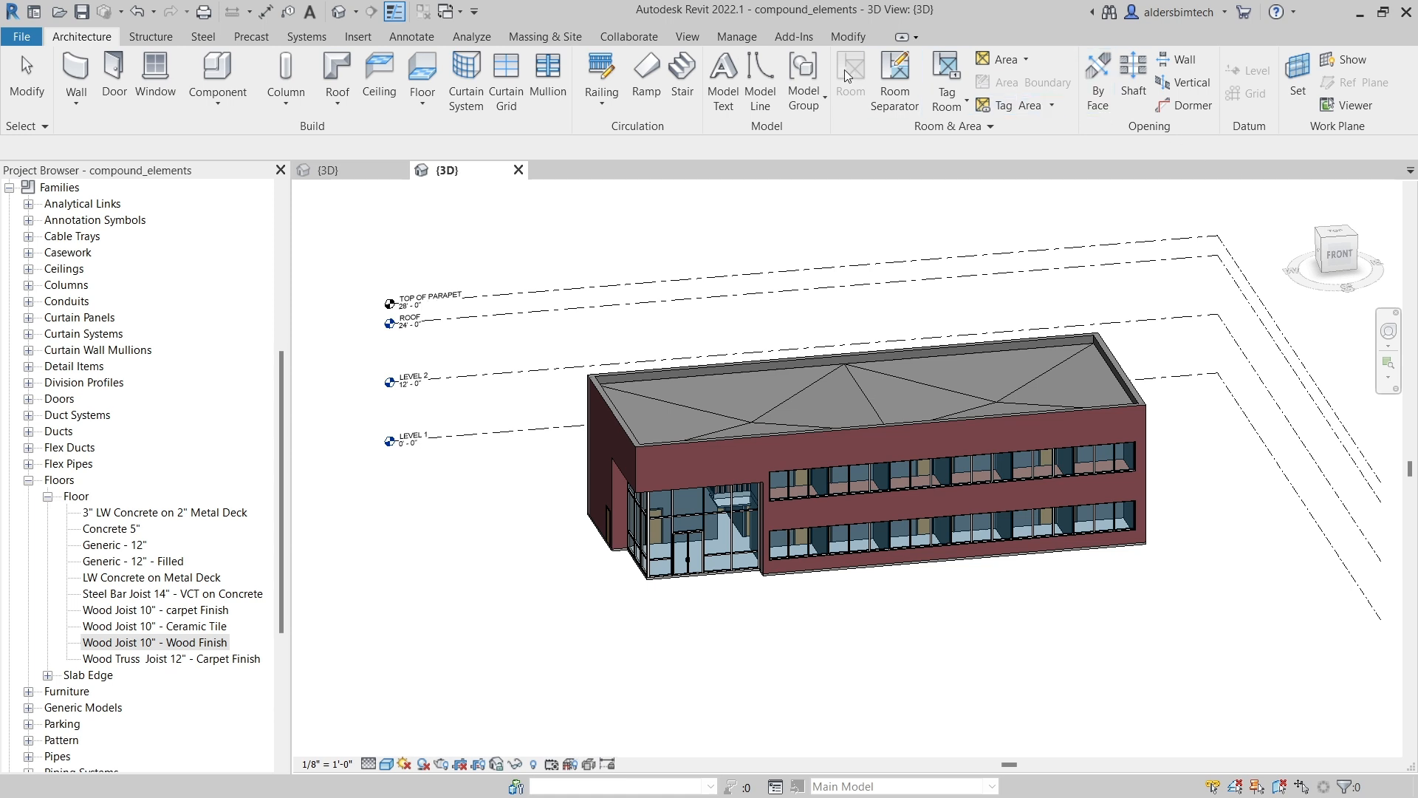
Turn on the display of the Properties palette
{"action": "left_click", "coordinate": [694, 38]}
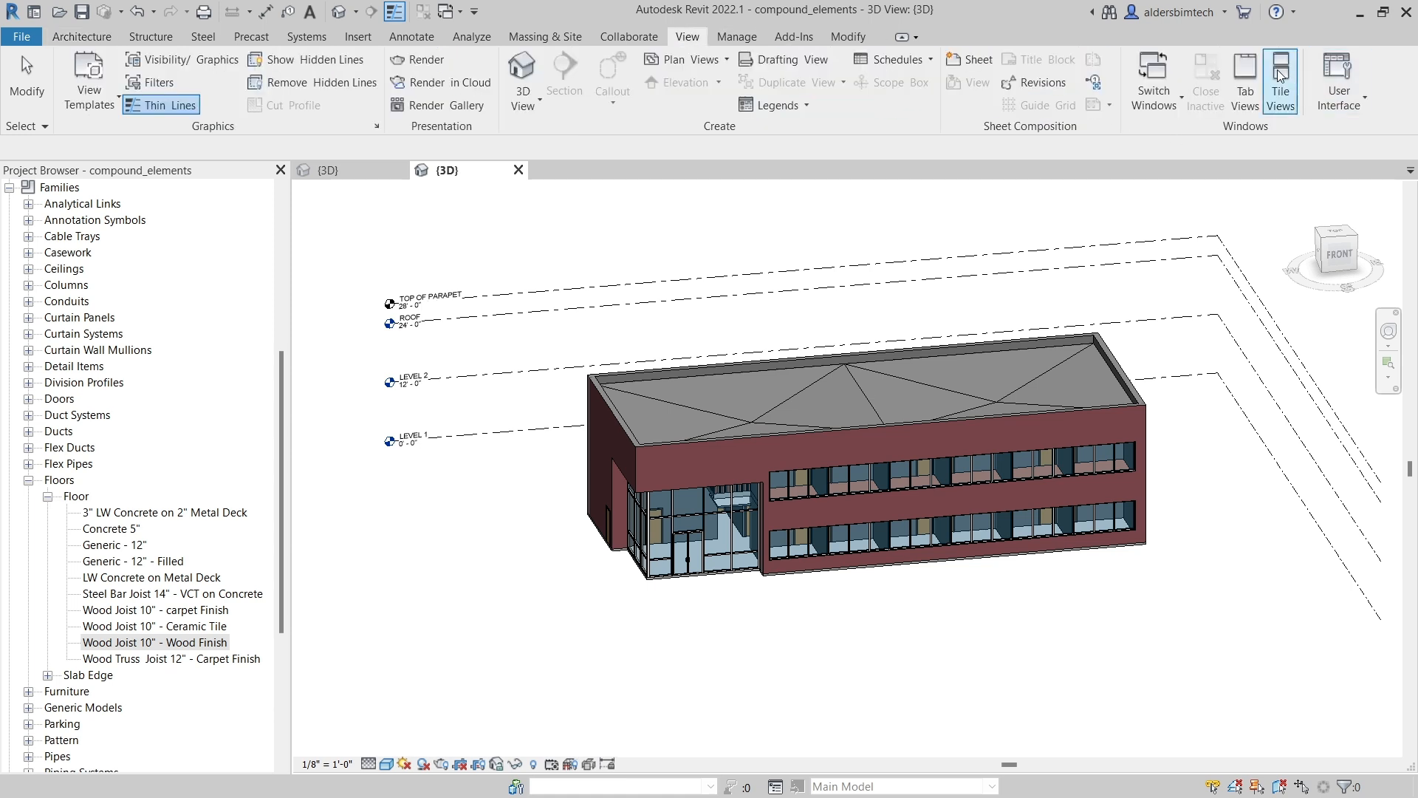
{"action": "left_click", "coordinate": [1330, 74]}
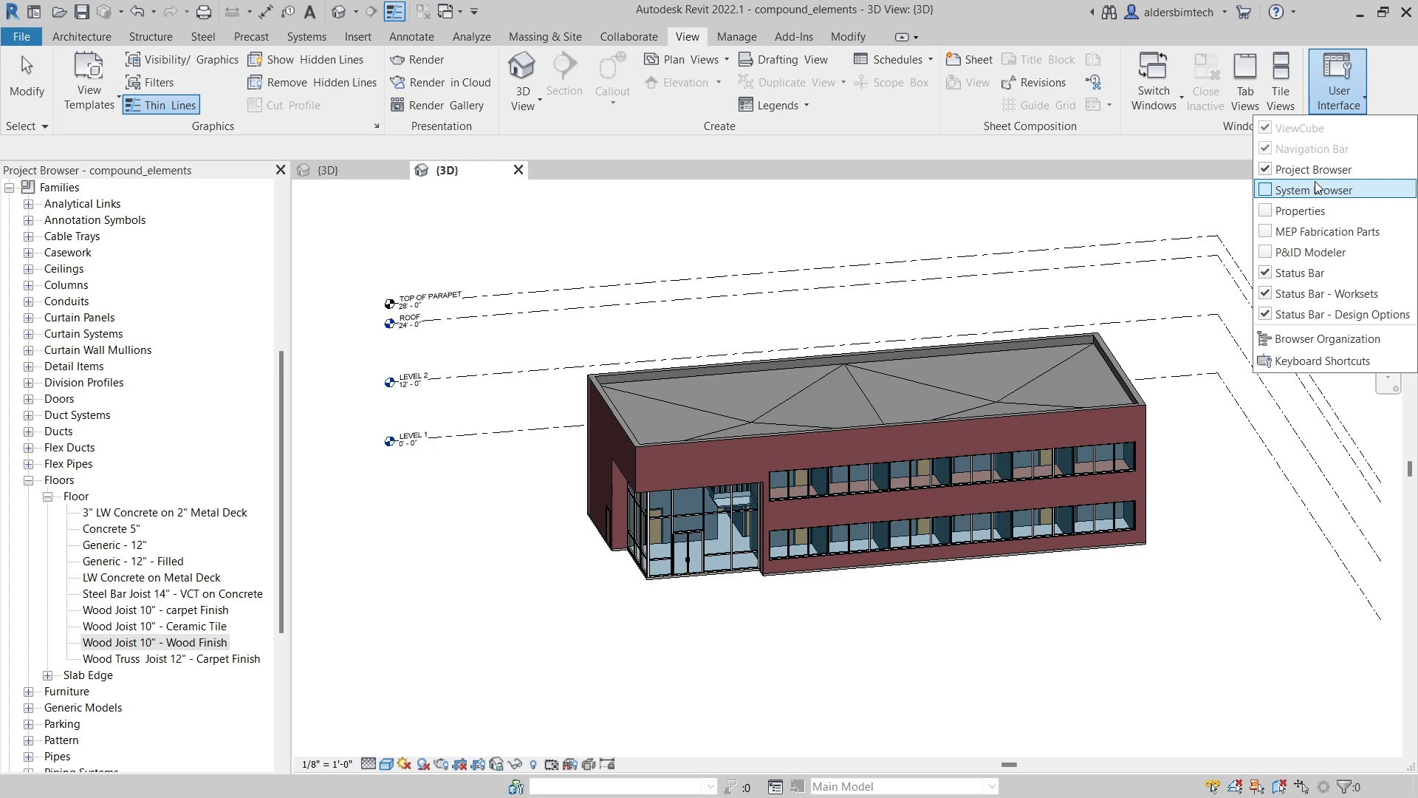
{"action": "left_click", "coordinate": [1303, 212]}
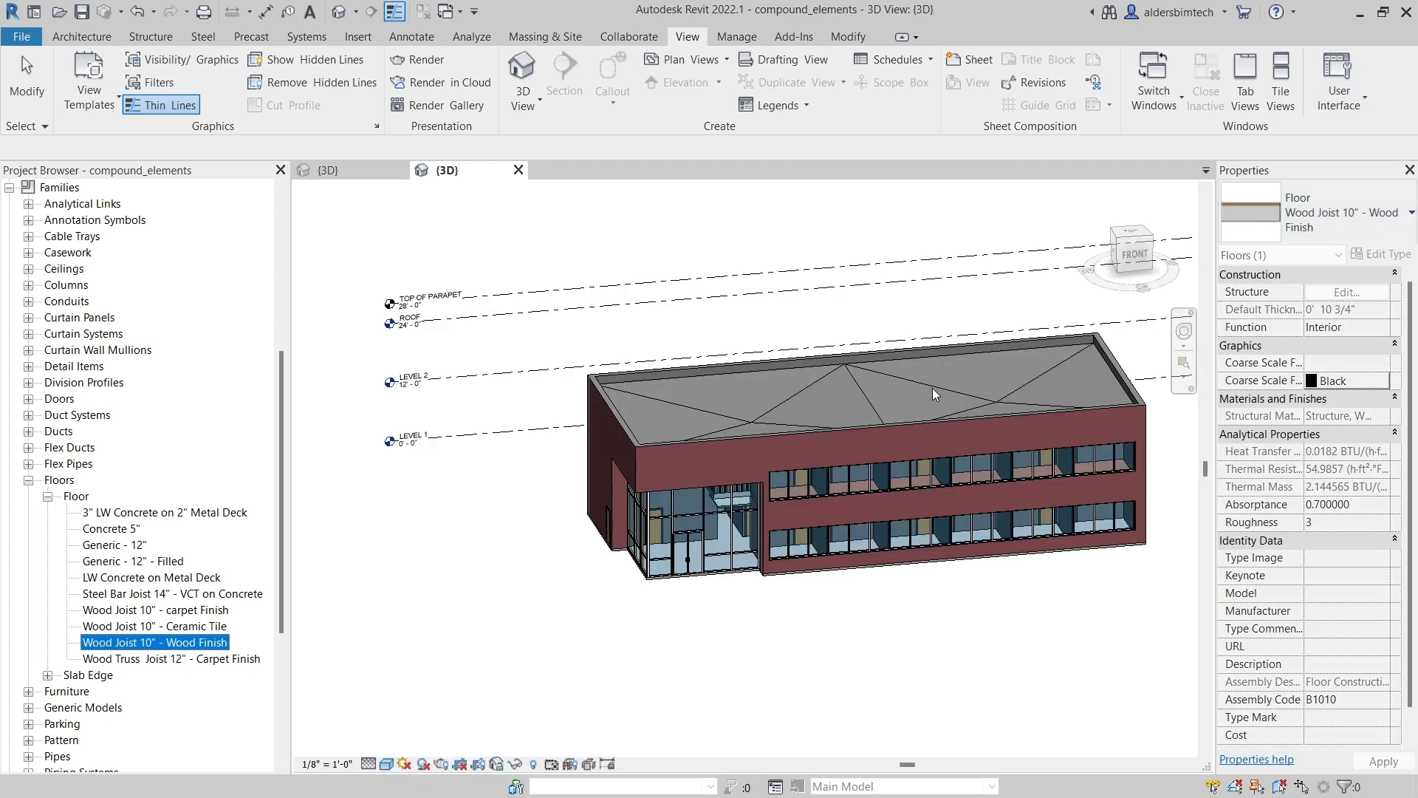
Select the building's roof in the 3D view and narrow the Project Browser
{"action": "left_click", "coordinate": [987, 372]}
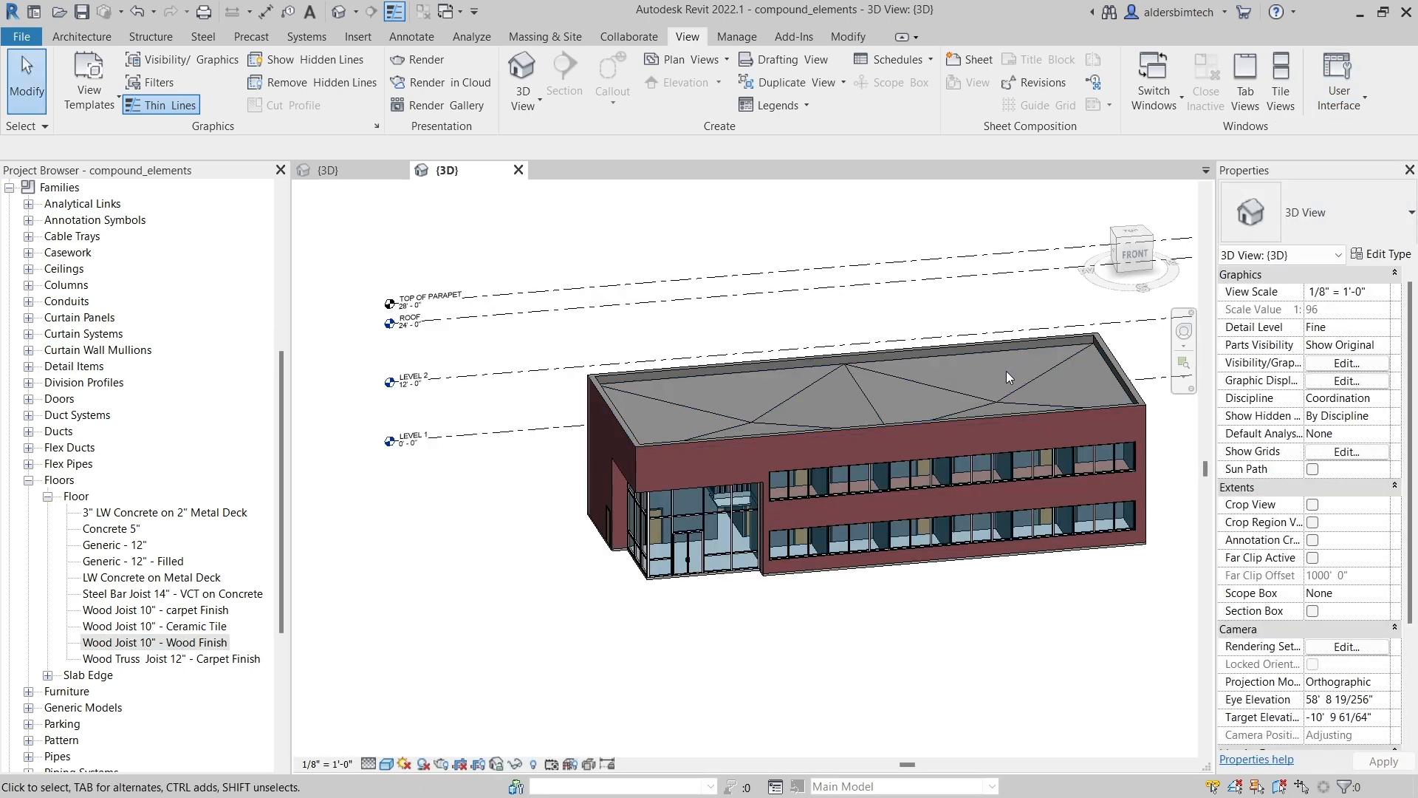
{"action": "left_click", "coordinate": [1012, 389]}
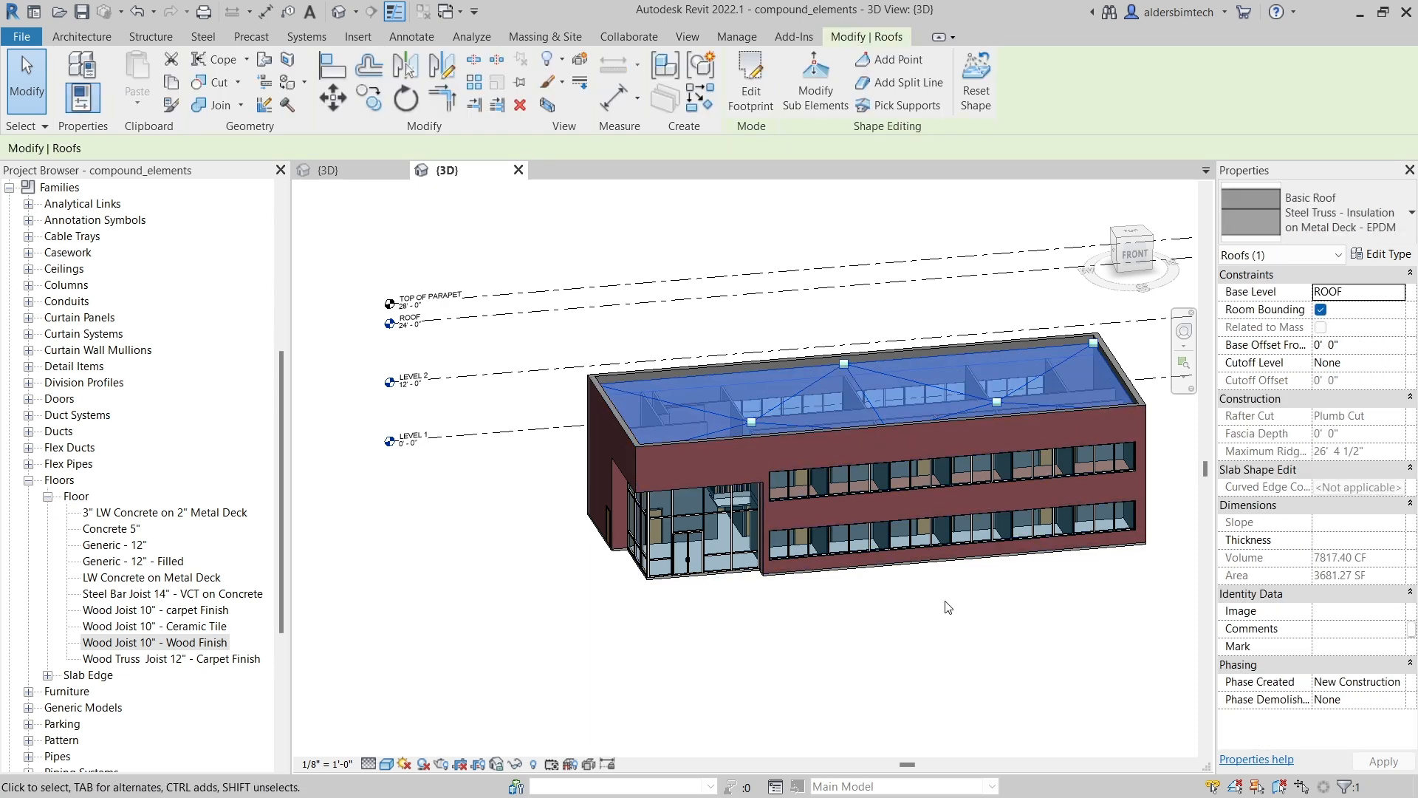
{"action": "scroll", "coordinate": [1179, 471], "scroll_direction": "up", "scroll_amount": 1}
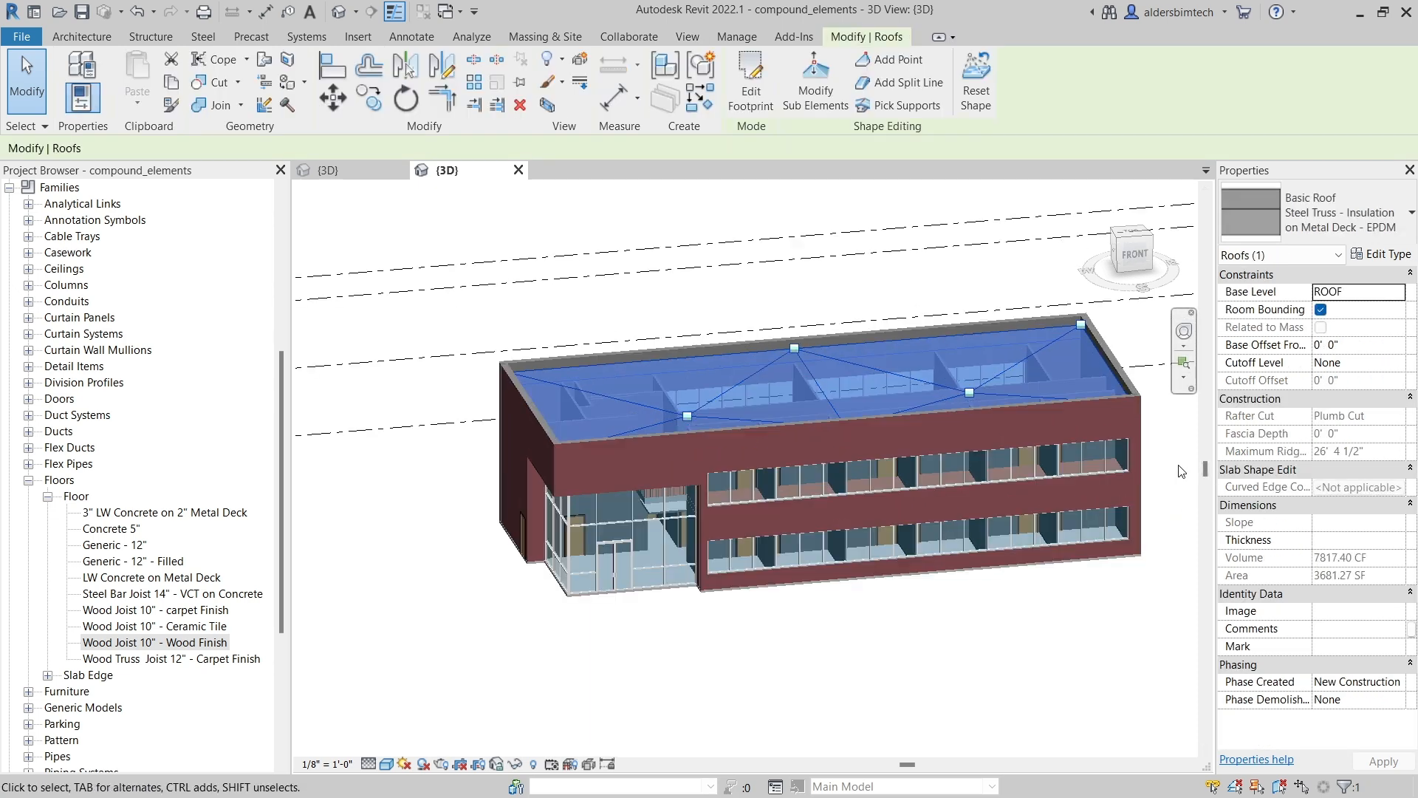
{"action": "scroll", "coordinate": [1181, 470], "scroll_direction": "up", "scroll_amount": 1}
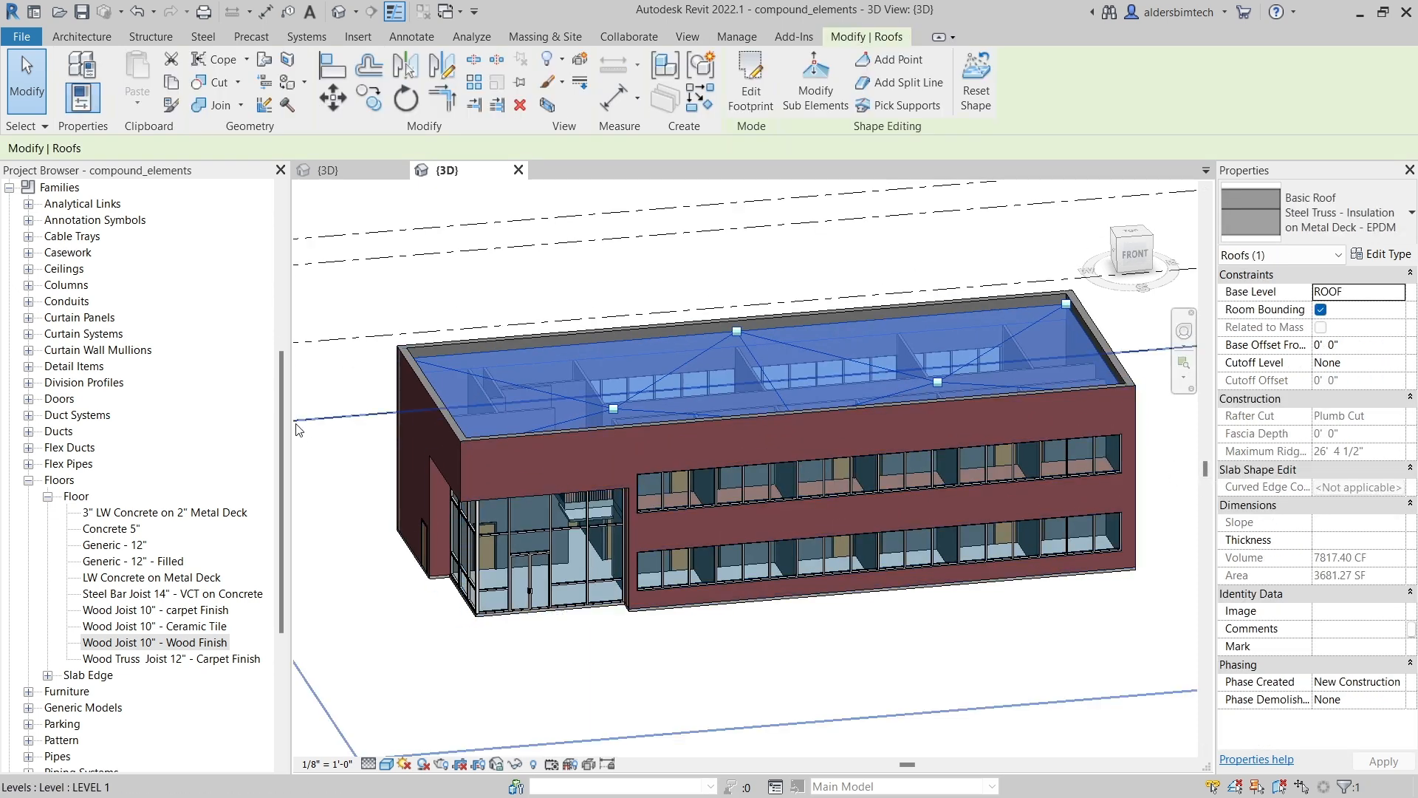
{"action": "left_click_drag", "start_coordinate": [289, 421], "coordinate": [226, 418]}
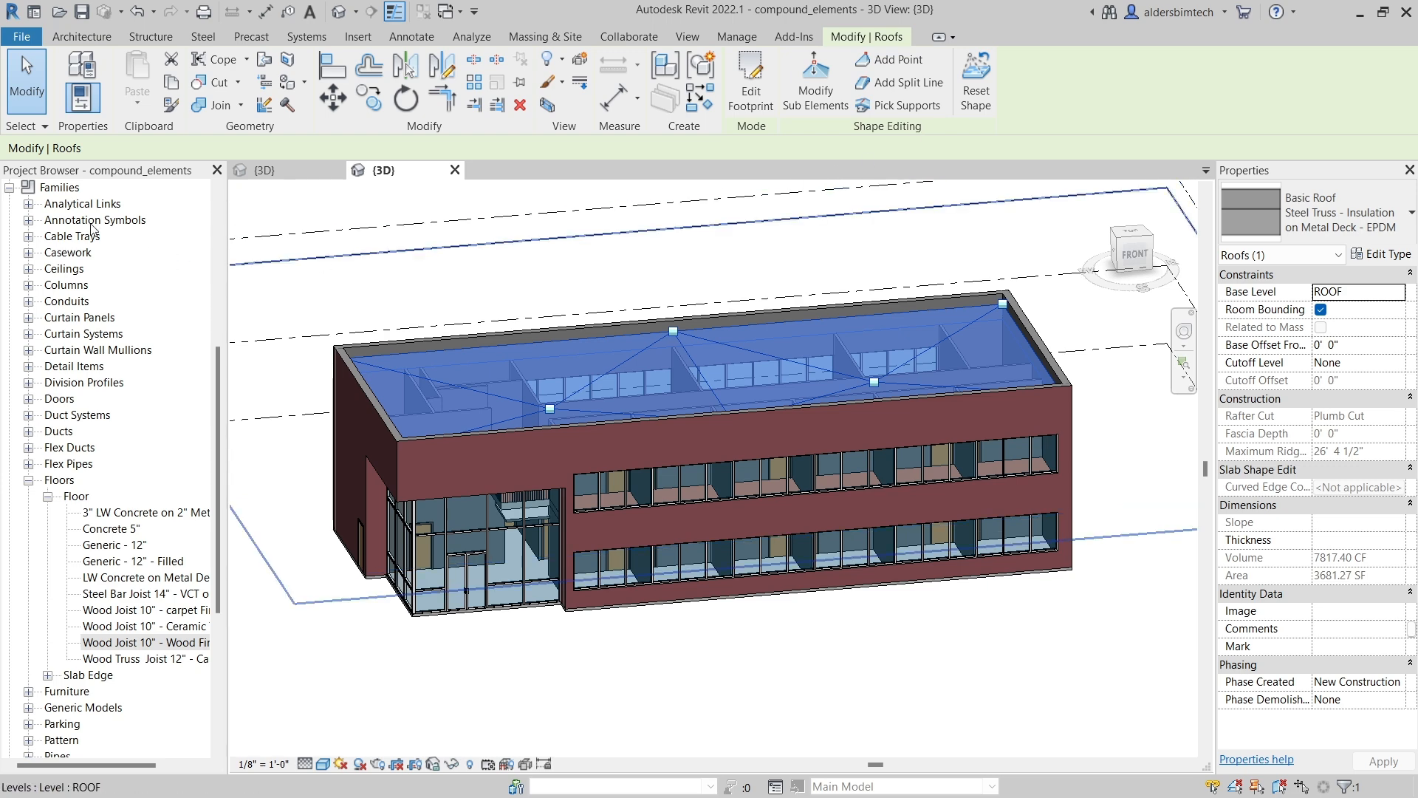
Collapse the families in the Project Browser, and select the roof and reset its shape edits
{"action": "left_click", "coordinate": [9, 191]}
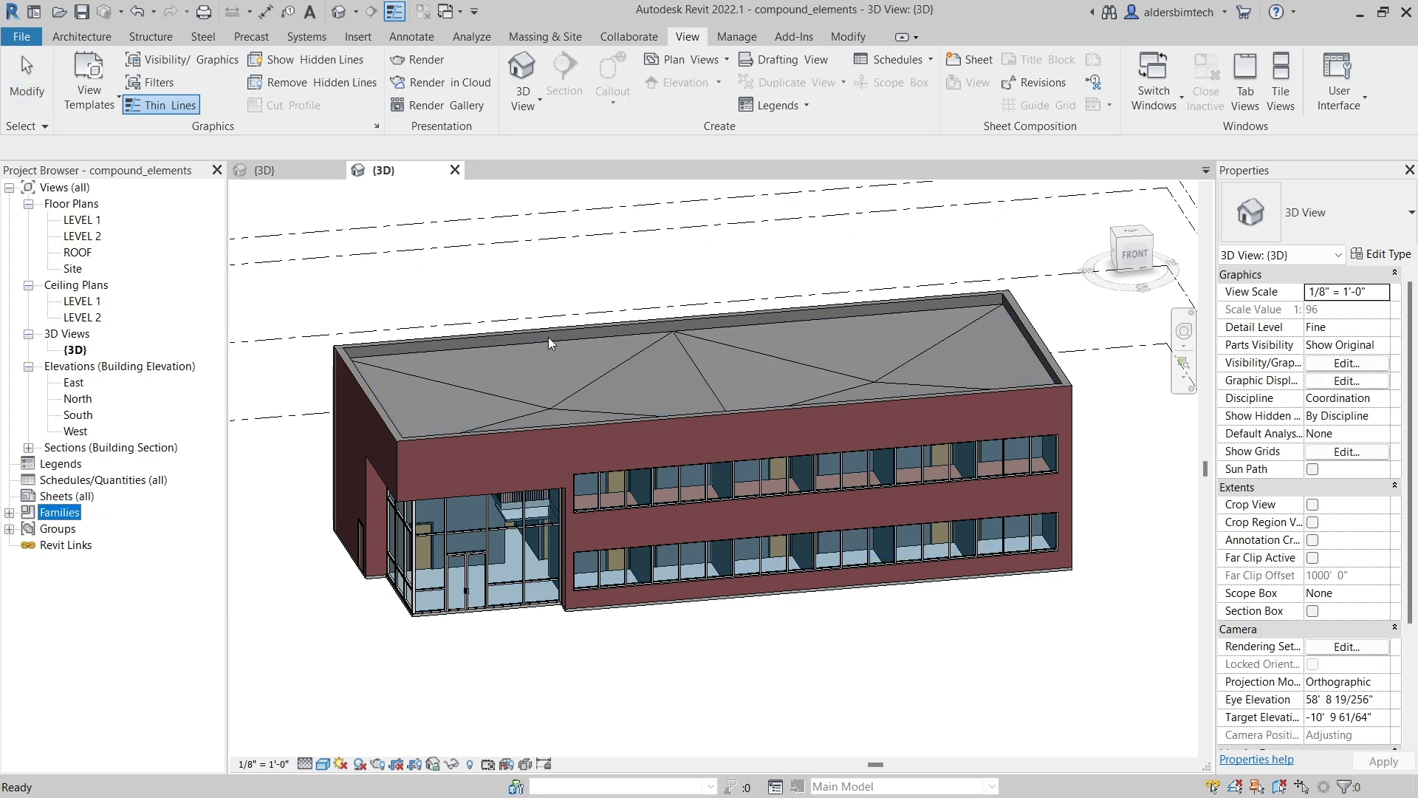
{"action": "left_click", "coordinate": [684, 365]}
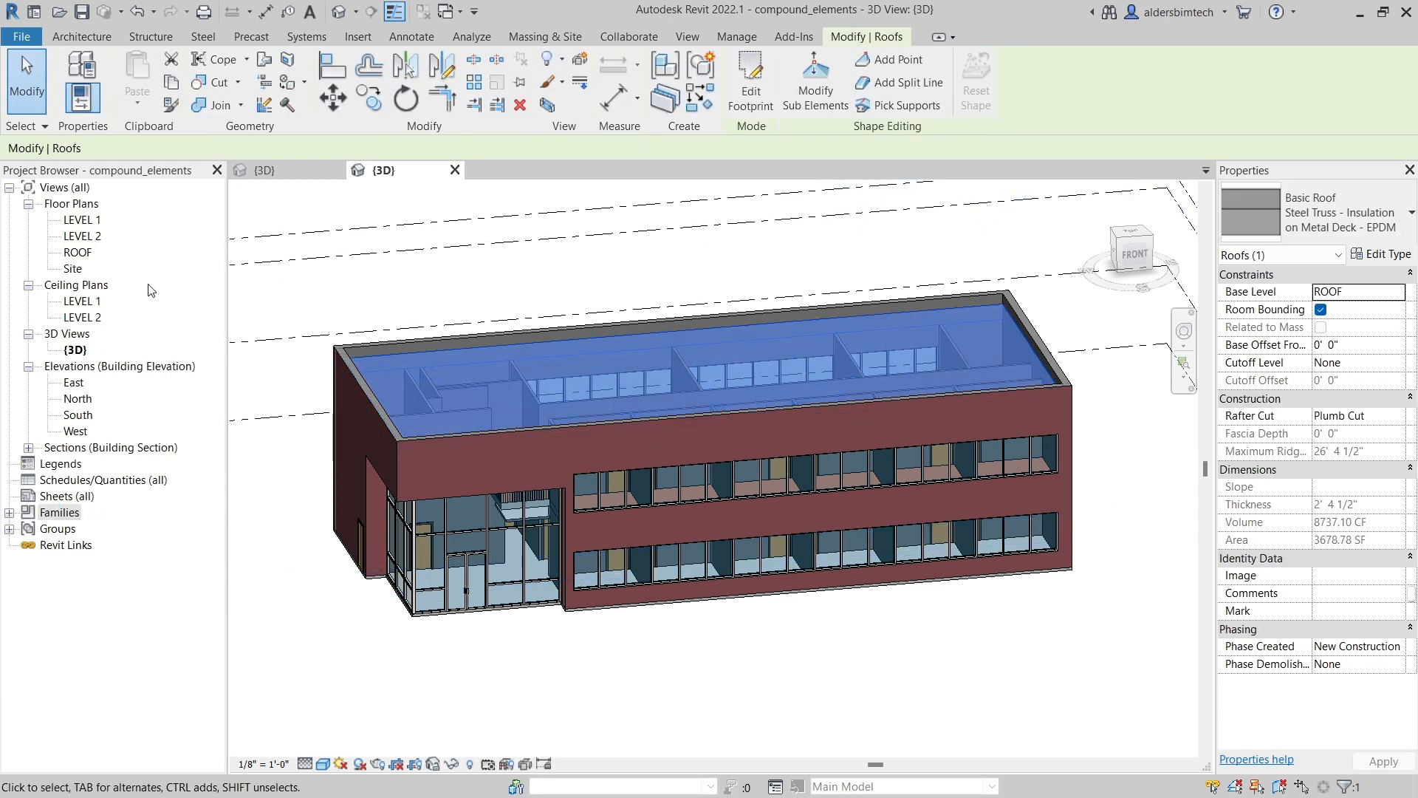
Open the ROOF floor plan and add roof shape points where grid B crosses grids 2 and 4
{"action": "left_click", "coordinate": [78, 254]}
{"action": "double_click", "coordinate": [78, 252]}
{"action": "left_click", "coordinate": [802, 458]}
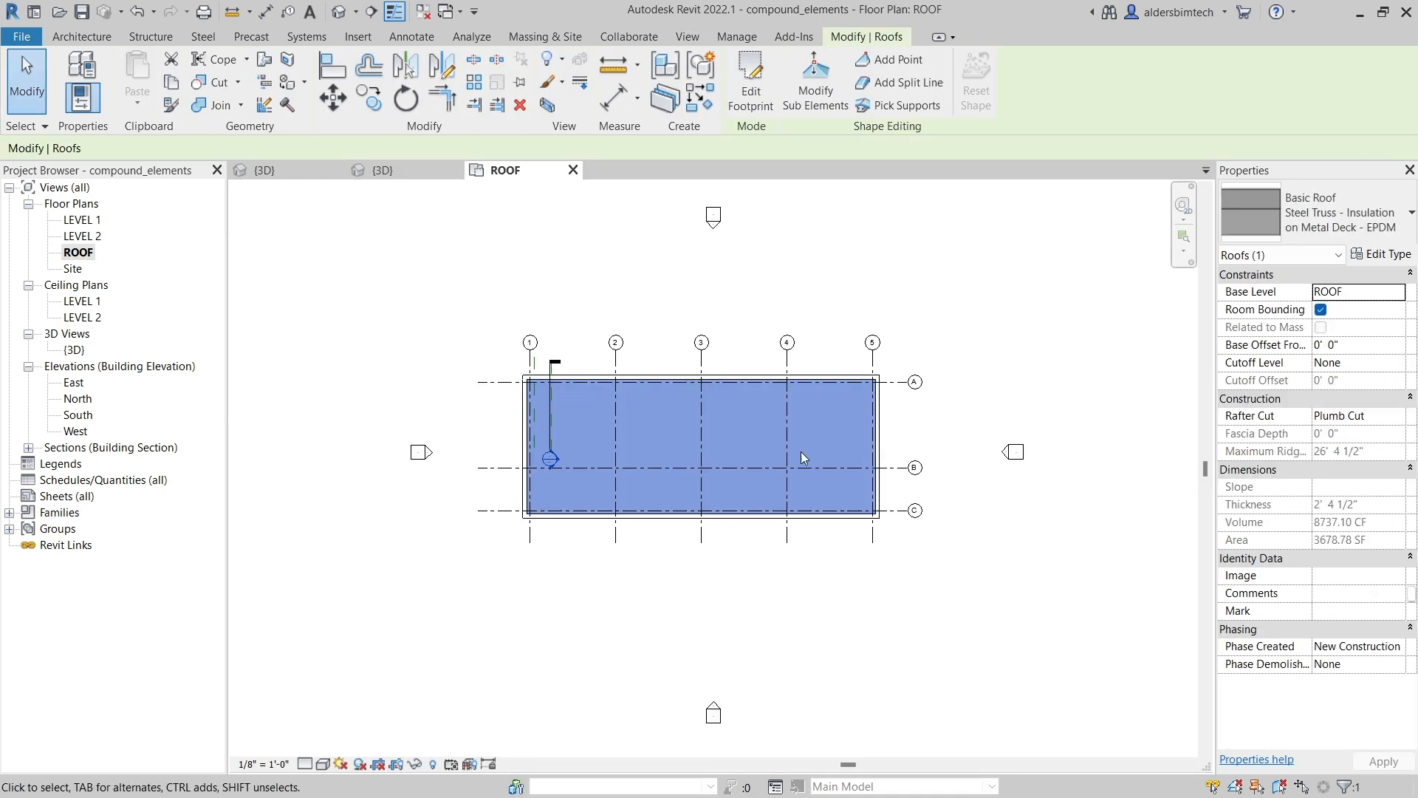
{"action": "scroll", "coordinate": [801, 450], "scroll_direction": "up", "scroll_amount": 3}
{"action": "middle_click_drag", "start_coordinate": [800, 450], "coordinate": [879, 439]}
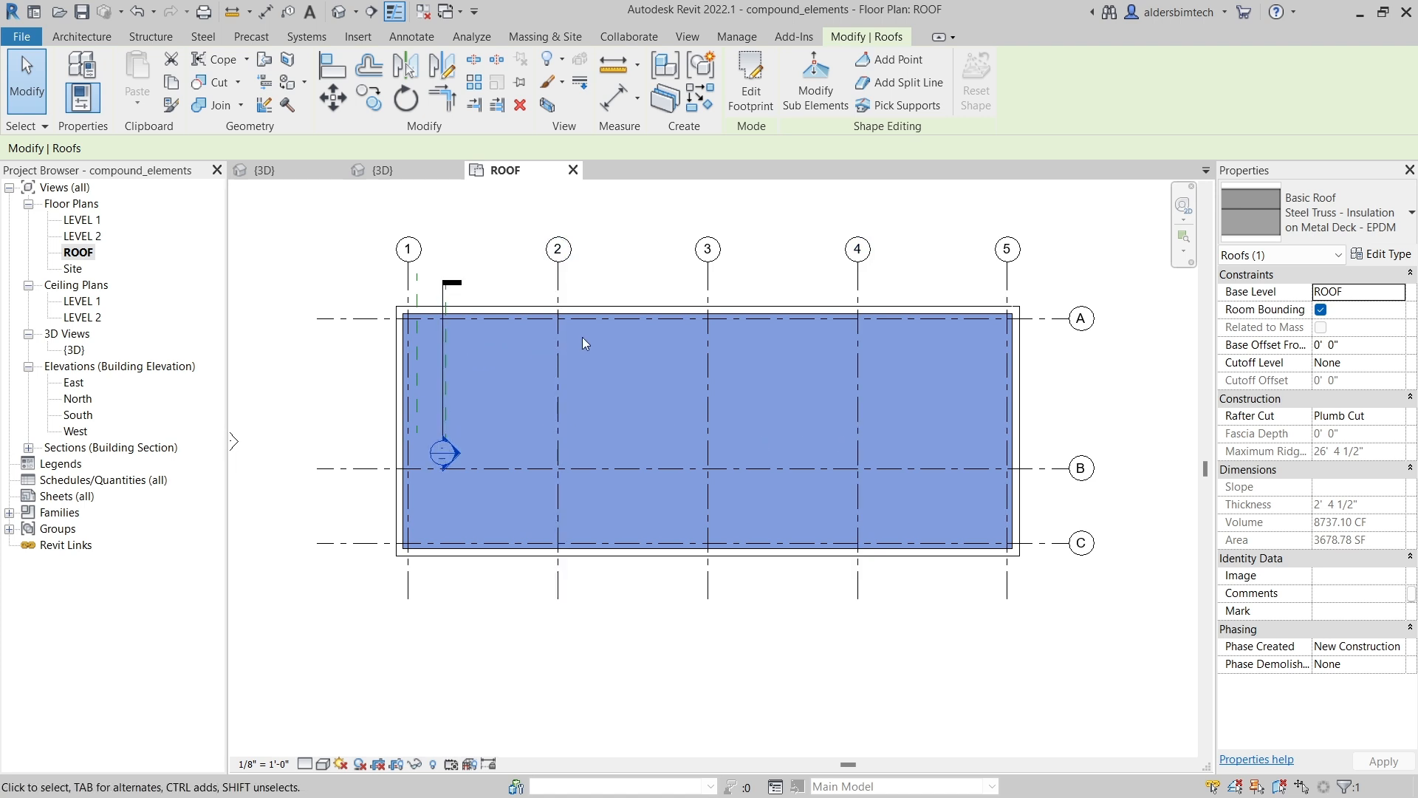
{"action": "left_click", "coordinate": [890, 60]}
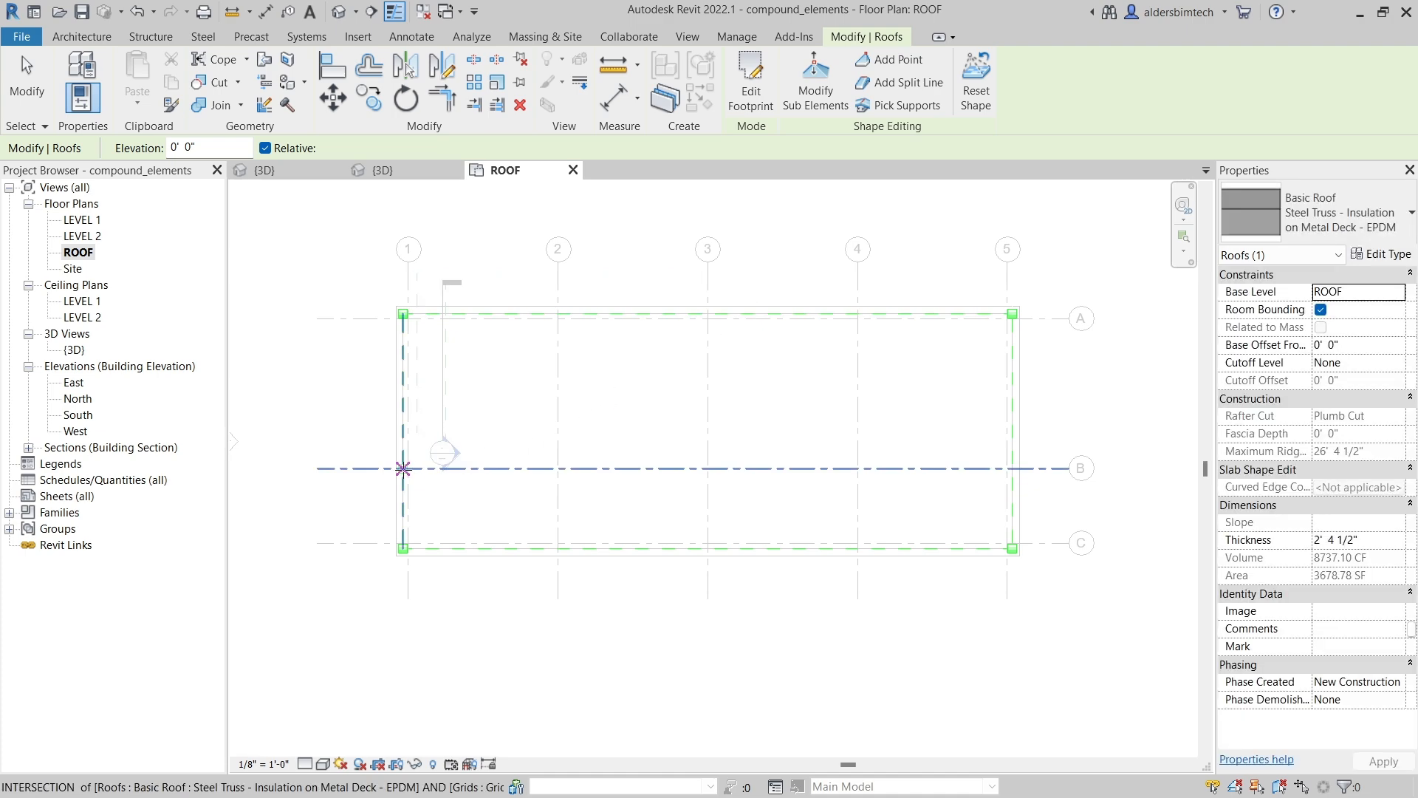
{"action": "left_click", "coordinate": [558, 468]}
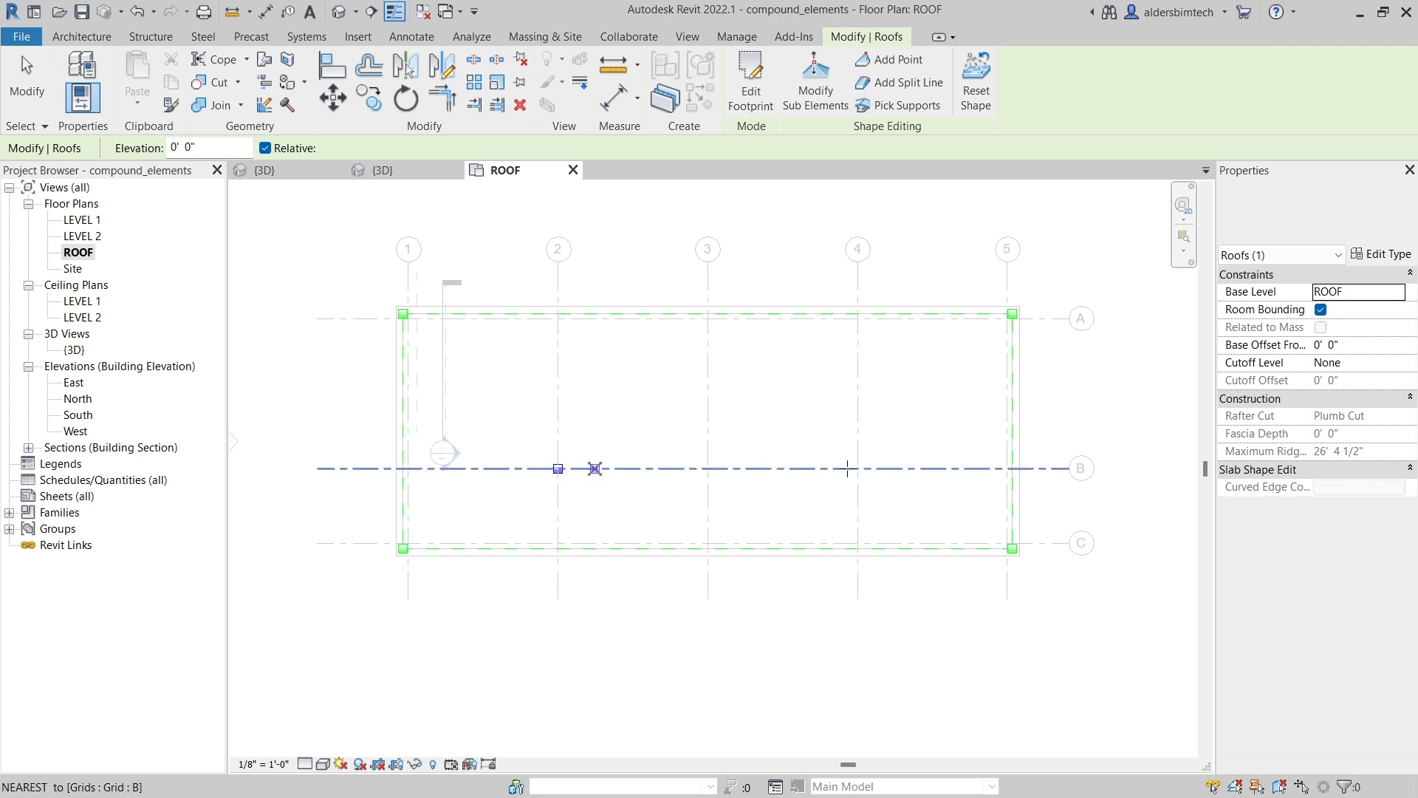
{"action": "left_click", "coordinate": [858, 468]}
Set the elevation of the roof shape point at grids B and 2 to -1' 0"
{"action": "left_click", "coordinate": [815, 81]}
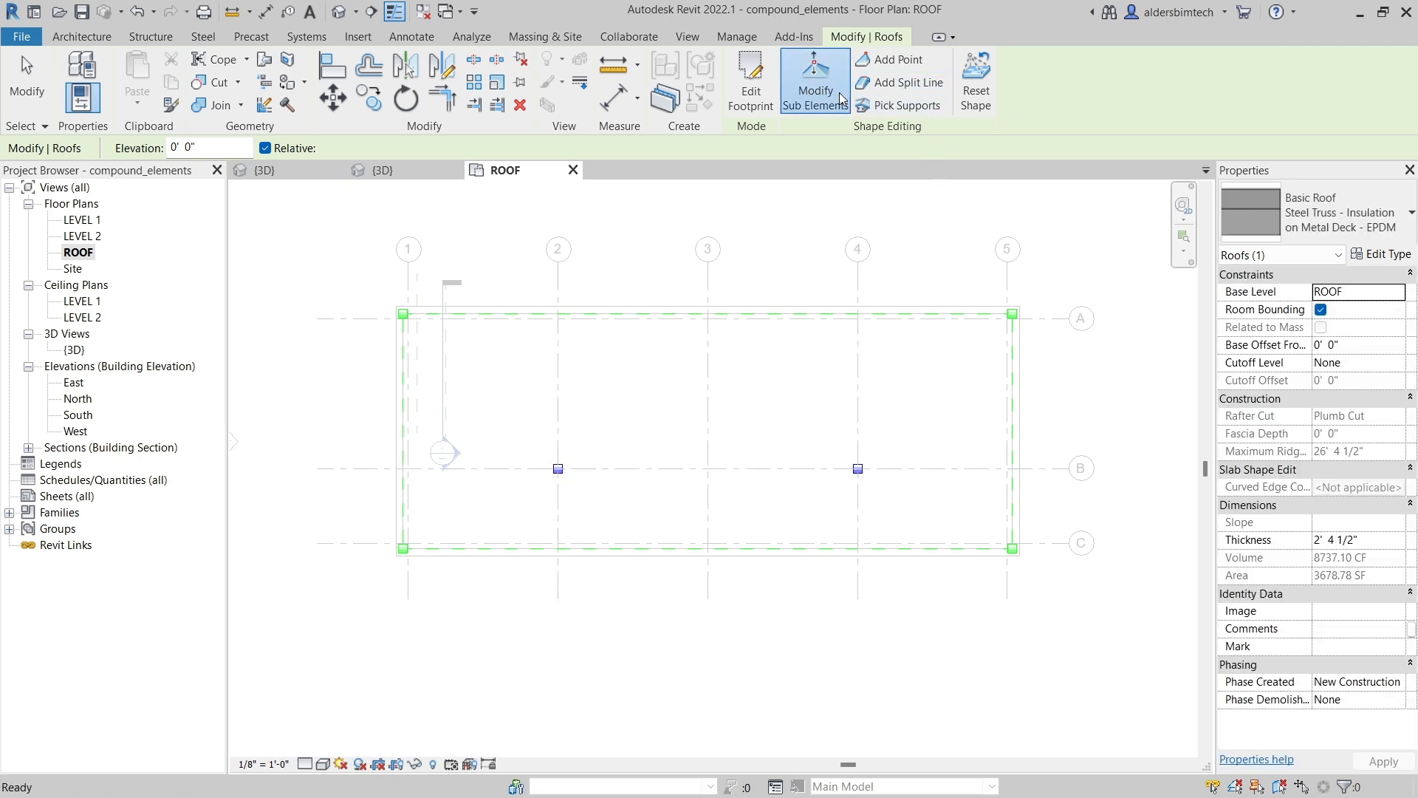
{"action": "left_click", "coordinate": [558, 468]}
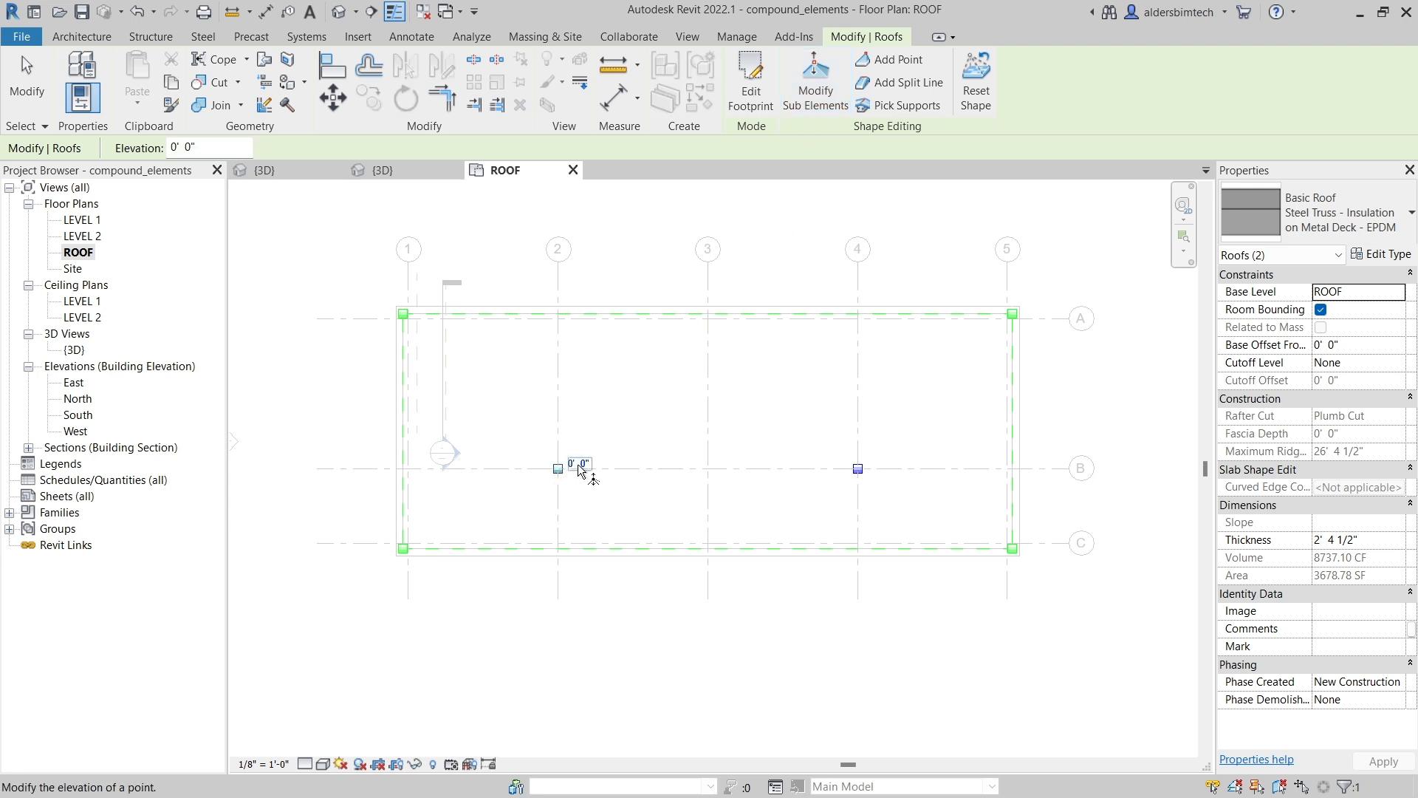
{"action": "left_click", "coordinate": [580, 465]}
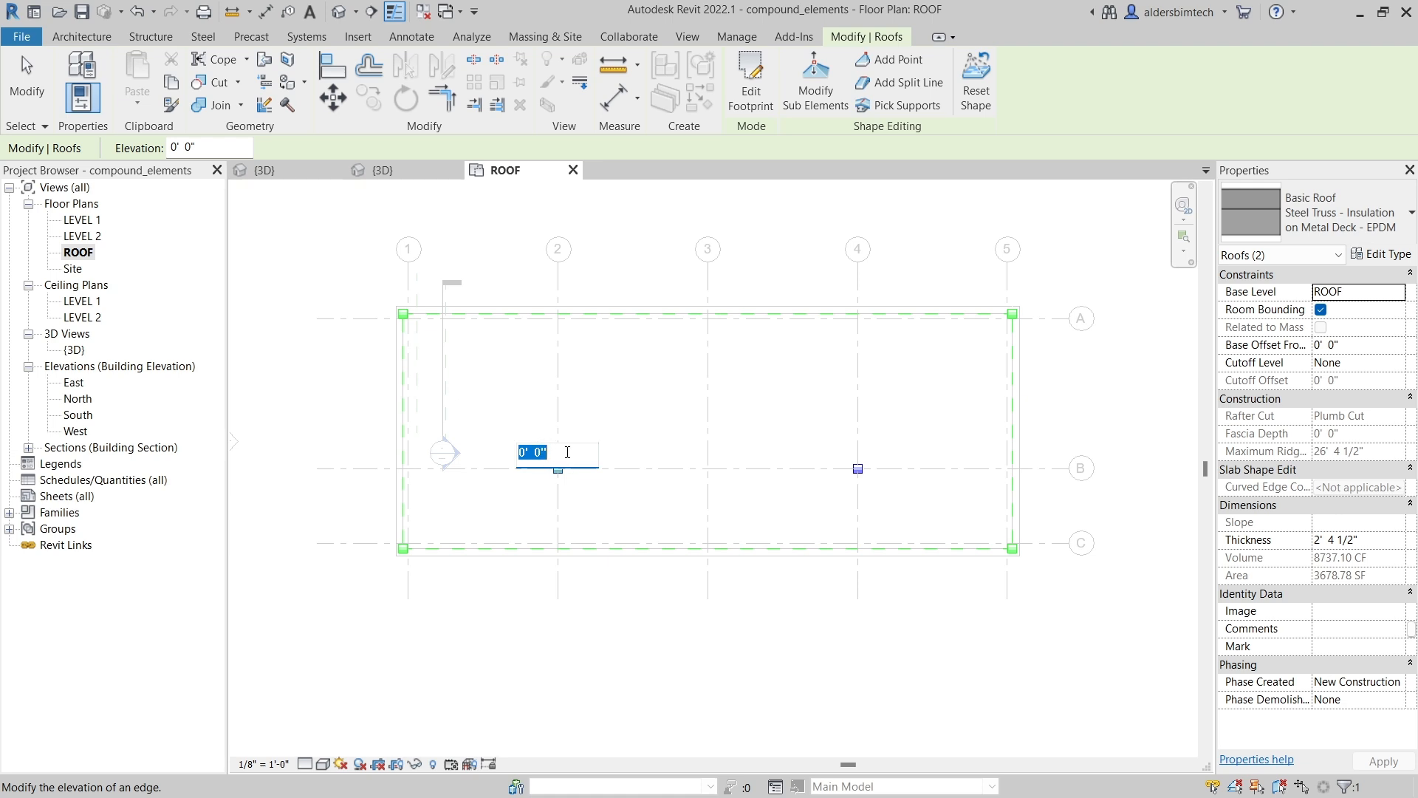
{"action": "key", "text": "BackSpace"}
{"action": "type", "text": "-1"}
{"action": "key", "text": "Return"}
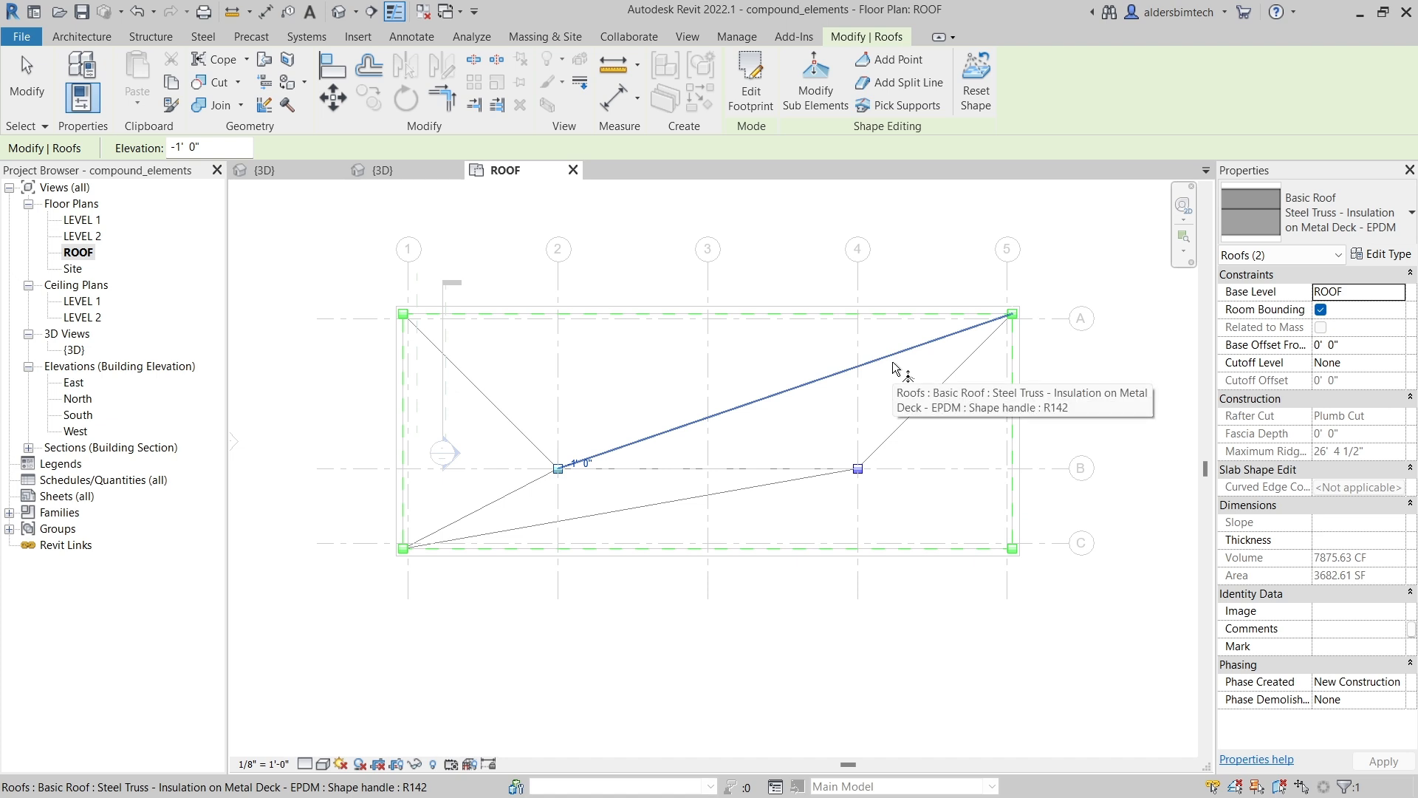
Set the elevation of the shape point at grids B and 4 to -1' 0" and finish the shape editing
{"action": "left_click", "coordinate": [859, 470]}
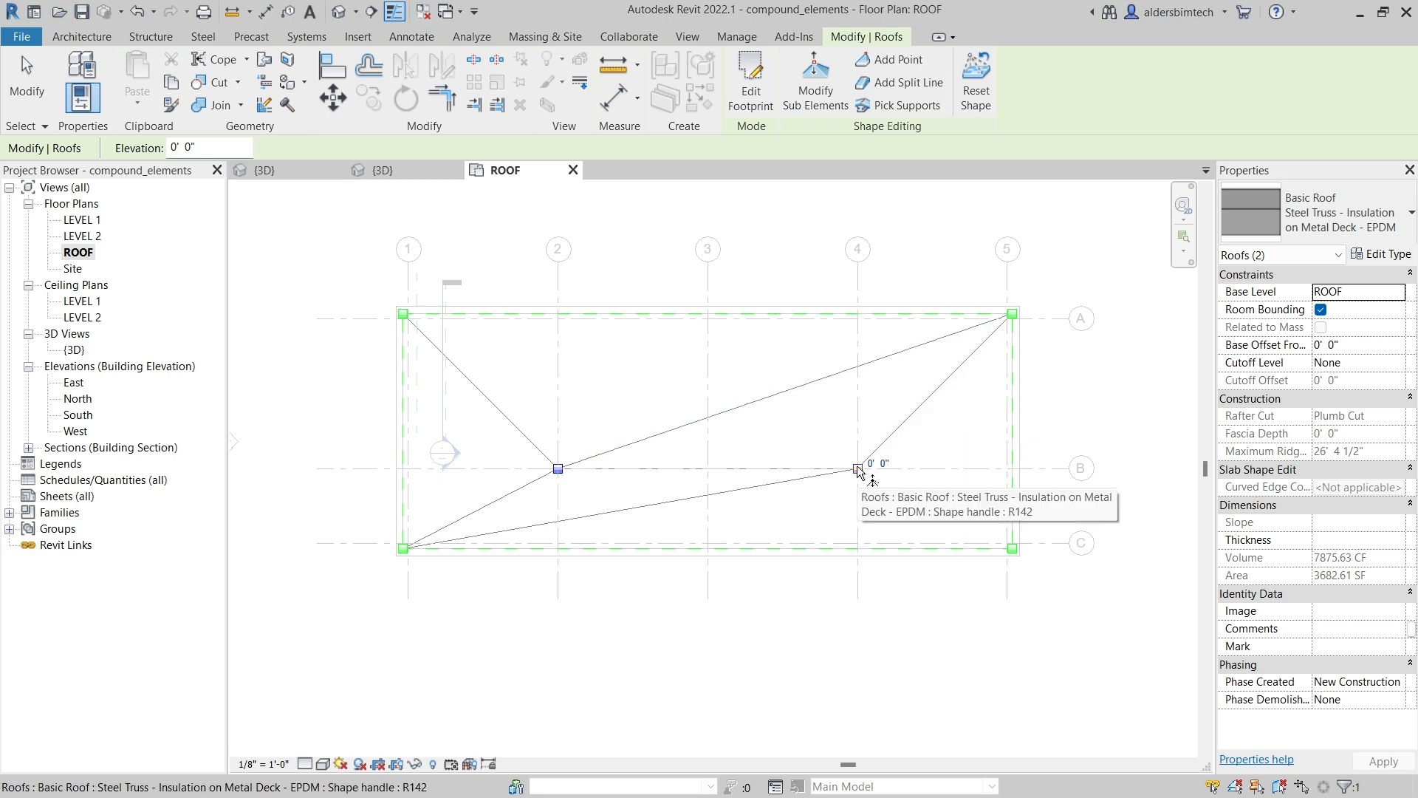
{"action": "left_click", "coordinate": [878, 465]}
{"action": "key", "text": "BackSpace"}
{"action": "type", "text": "-1"}
{"action": "key", "text": "Return"}
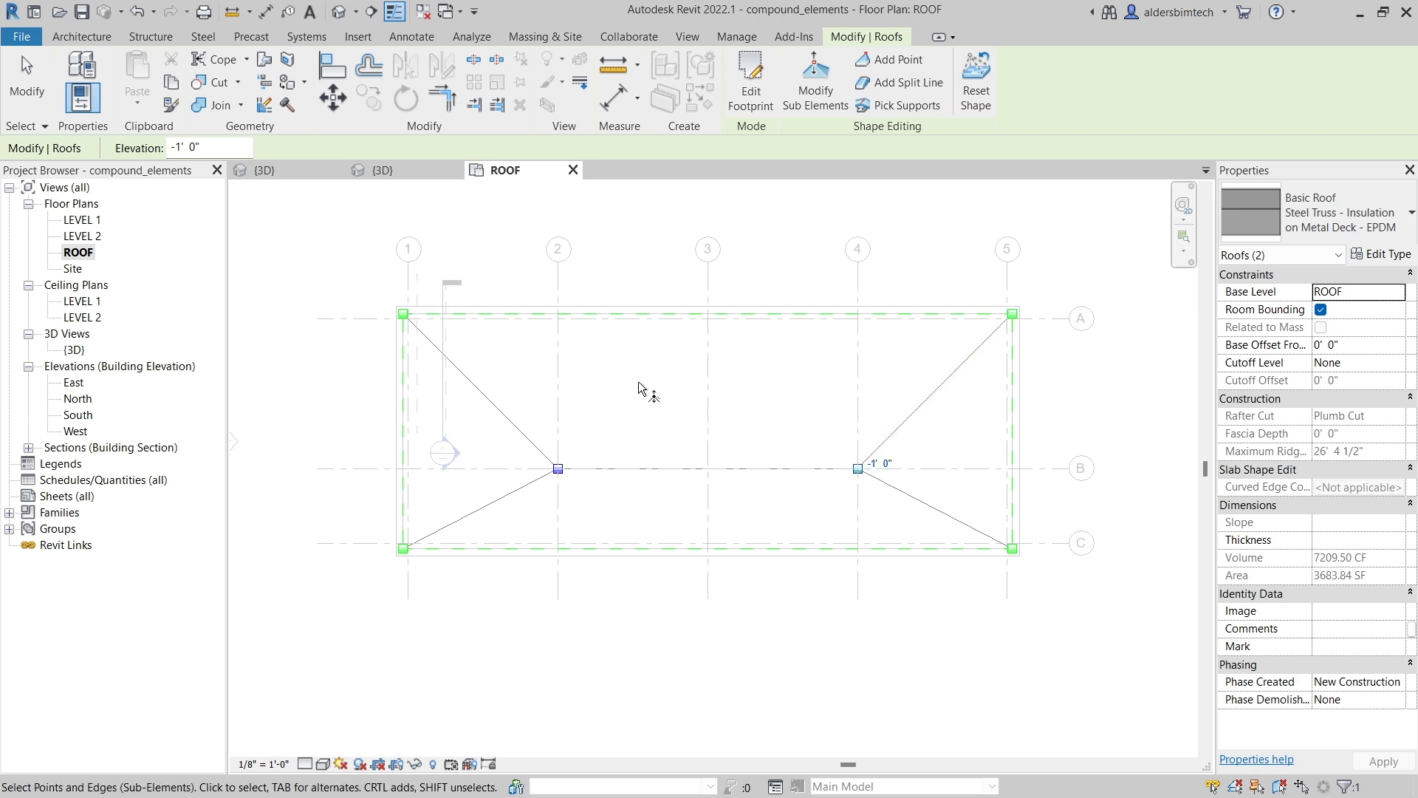
{"action": "left_click", "coordinate": [26, 78]}
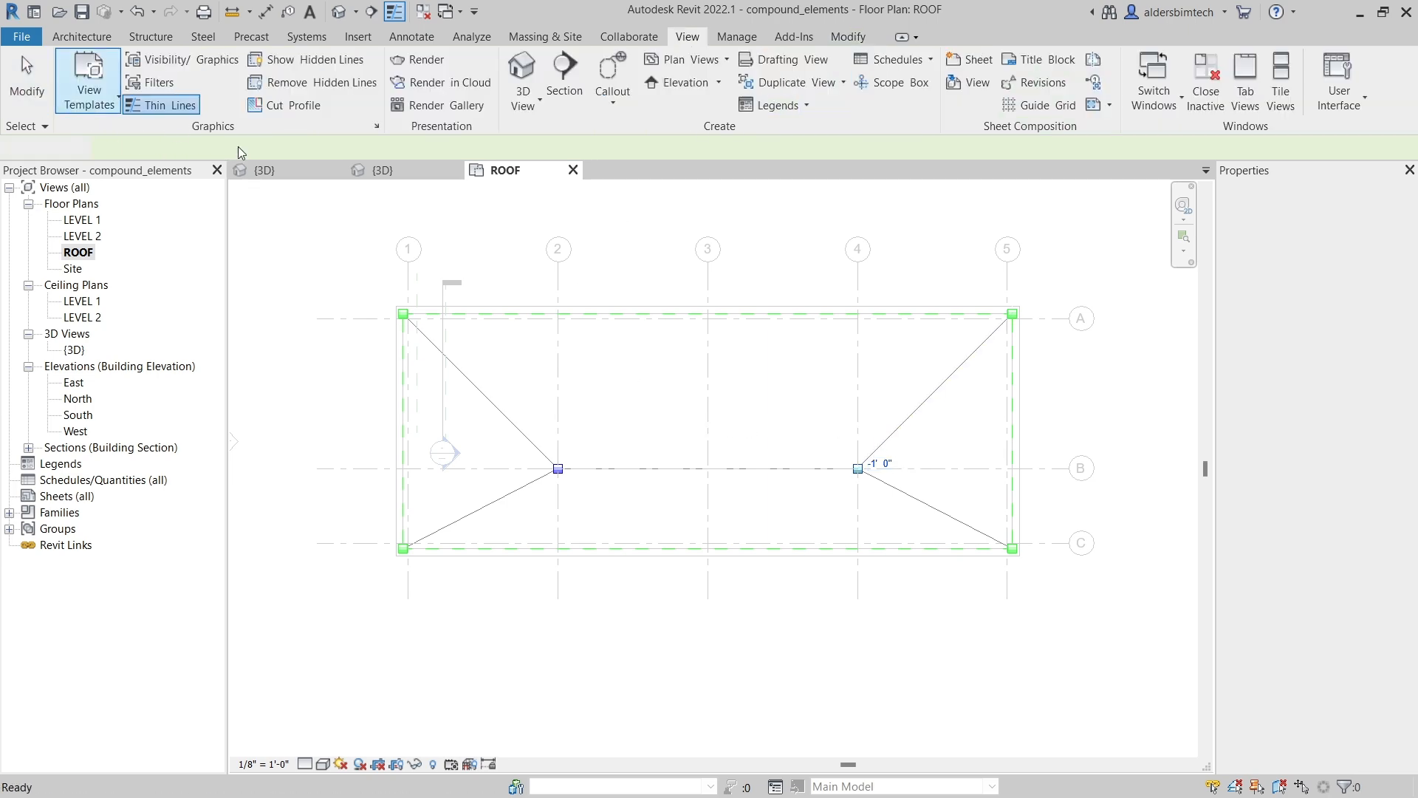
Show the sloped roof in the 3D view of the compound_elements project and select it
{"action": "left_click", "coordinate": [414, 170]}
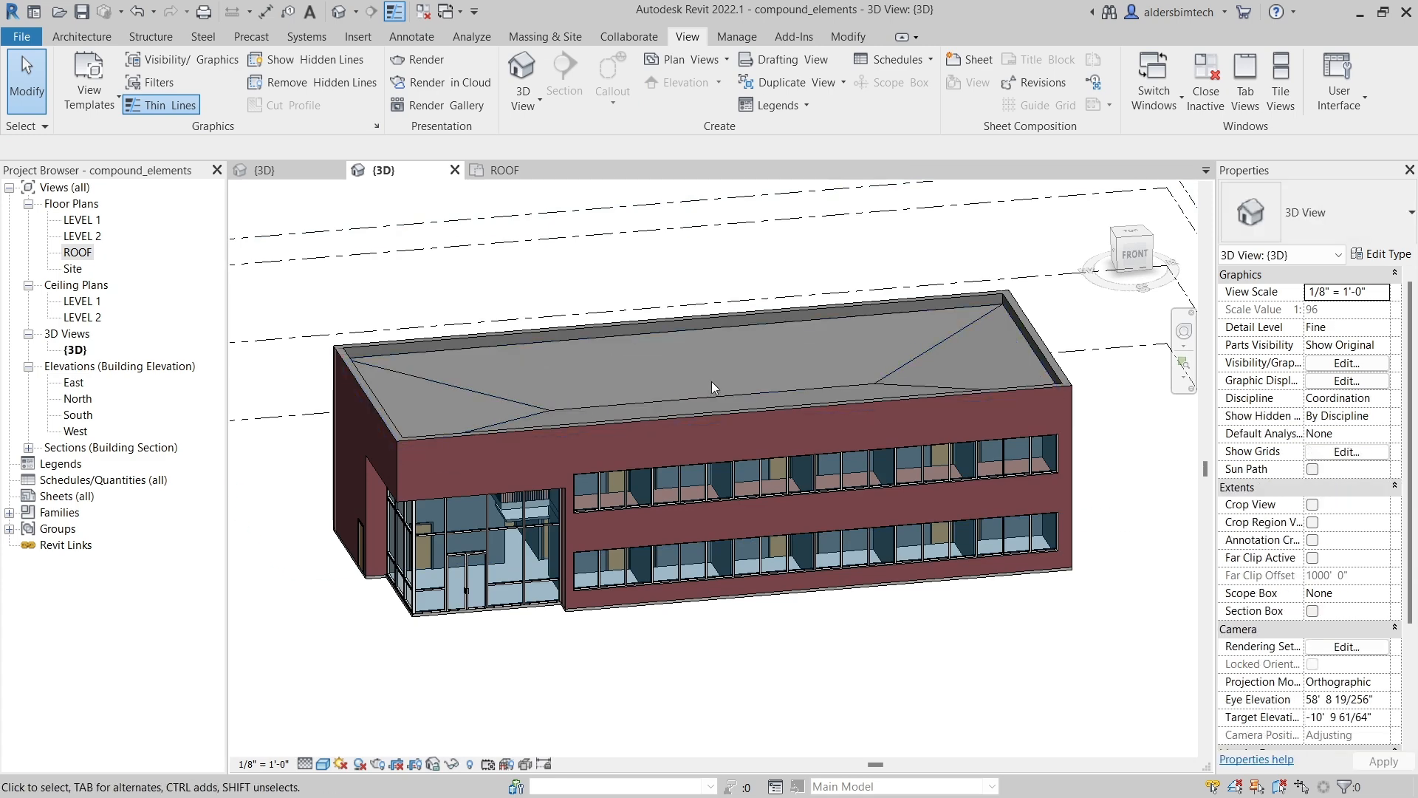
{"action": "middle_click_drag", "start_coordinate": [733, 385], "coordinate": [706, 485], "text": "shift"}
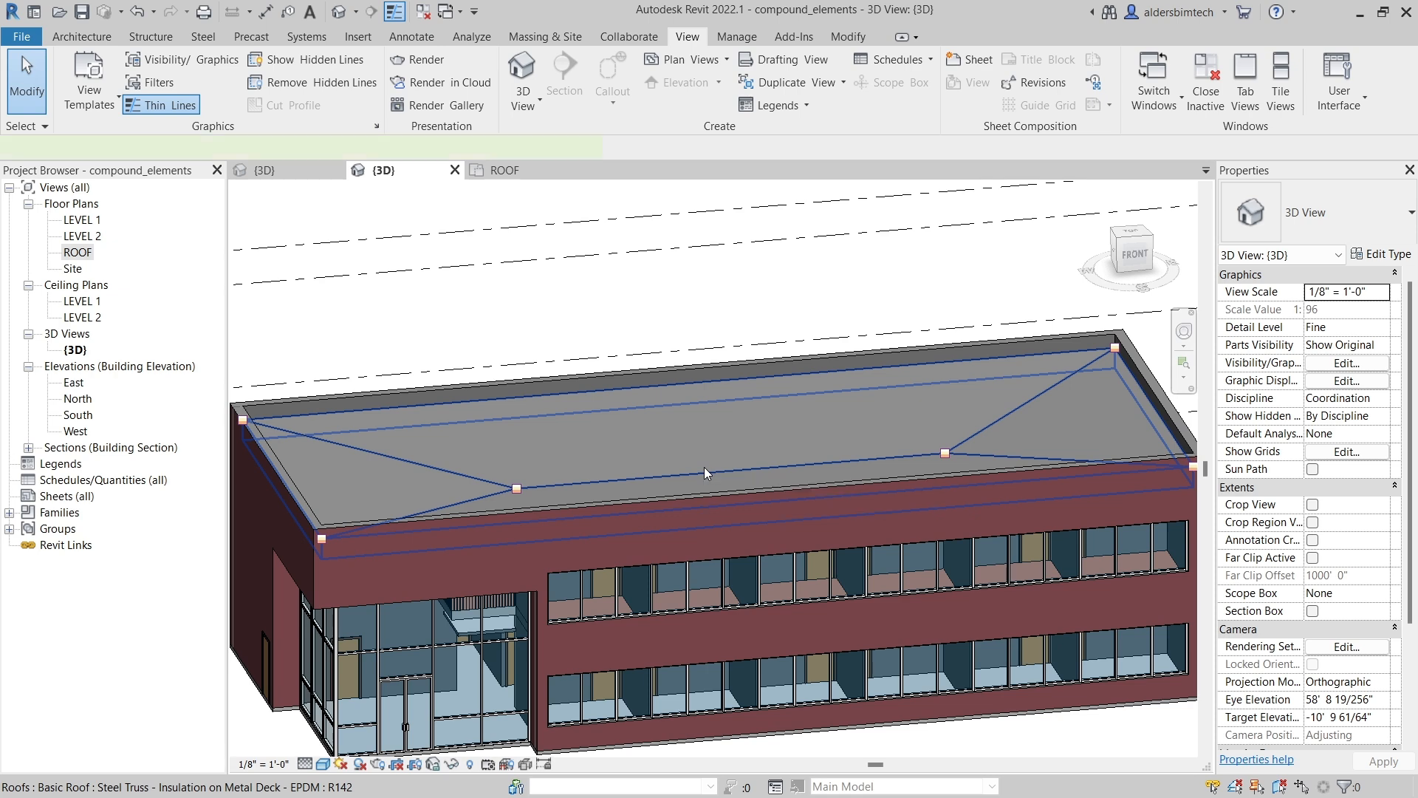
{"action": "left_click", "coordinate": [703, 467]}
In the ROOF floor plan, add a split line across the roof along grid 3, from the edge near grid A to the opposite edge
{"action": "left_click", "coordinate": [517, 171]}
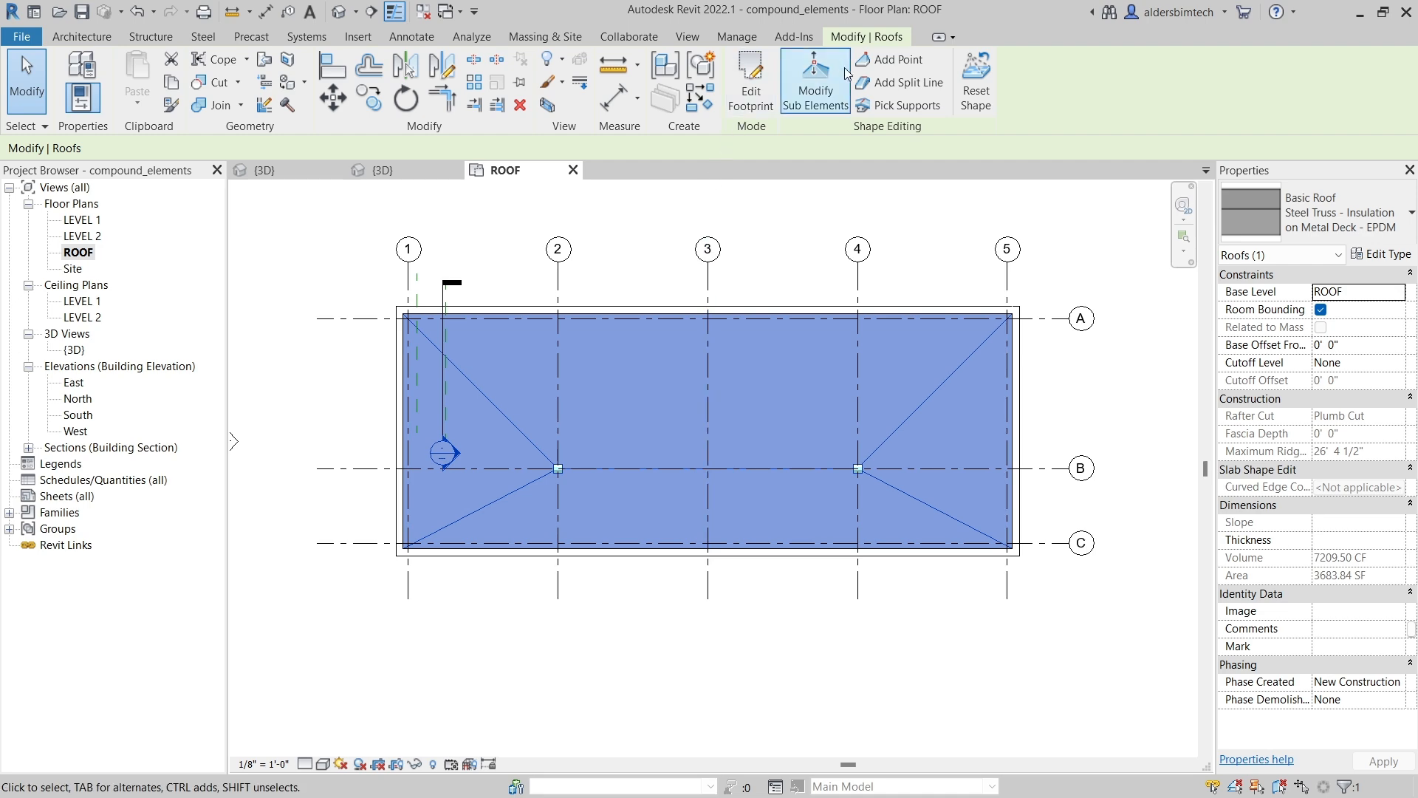
{"action": "left_click", "coordinate": [899, 82]}
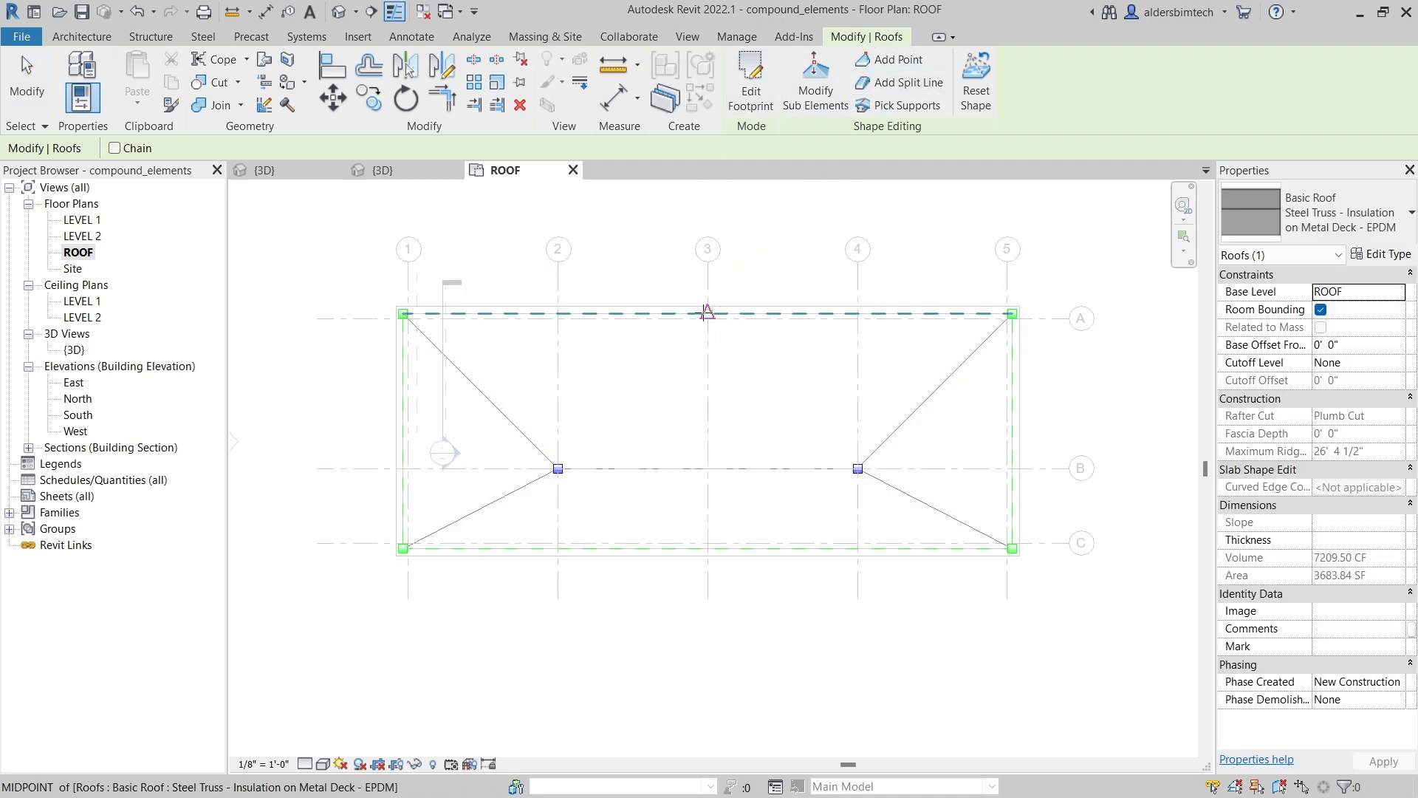
{"action": "scroll", "coordinate": [721, 309], "scroll_direction": "up", "scroll_amount": 1}
{"action": "left_click", "coordinate": [703, 314]}
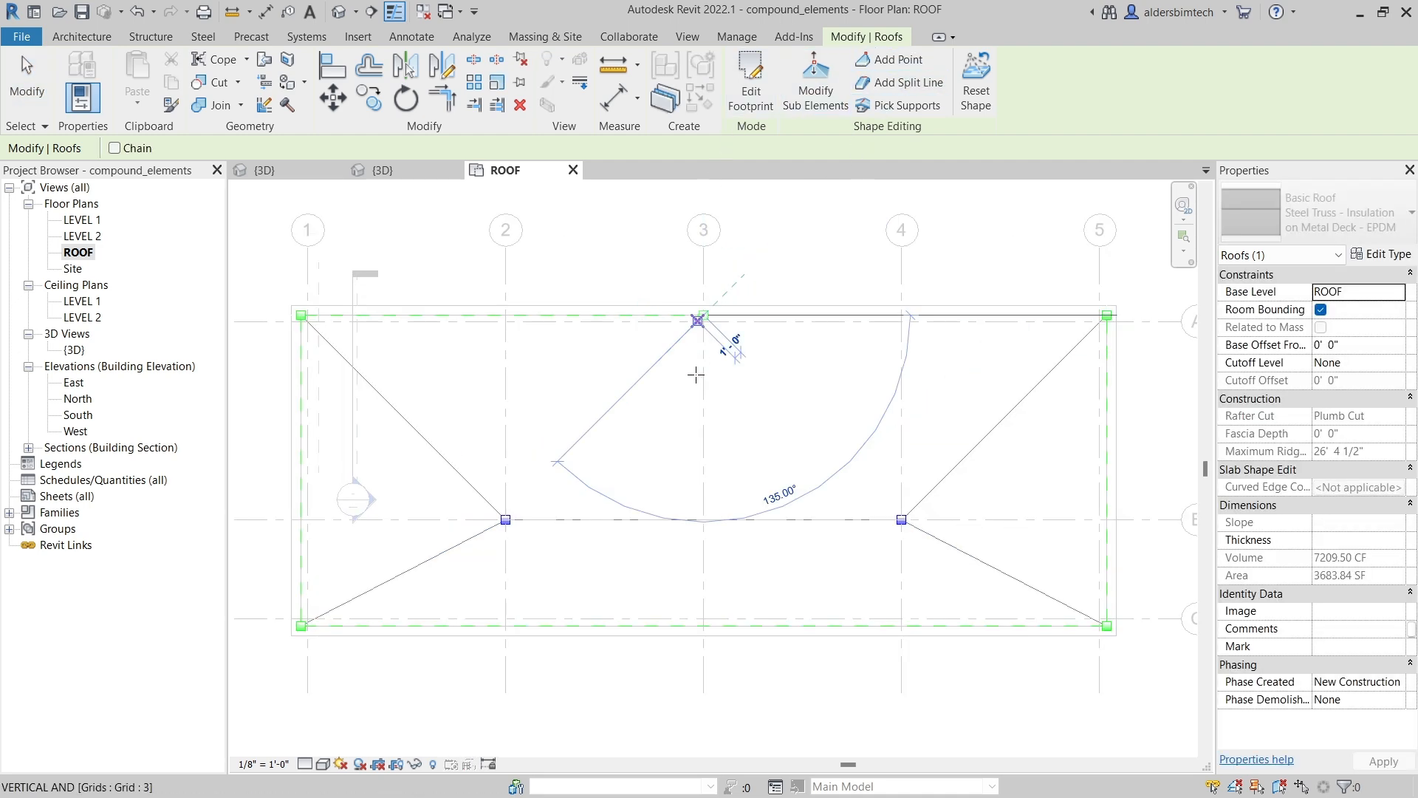
{"action": "left_click", "coordinate": [703, 625]}
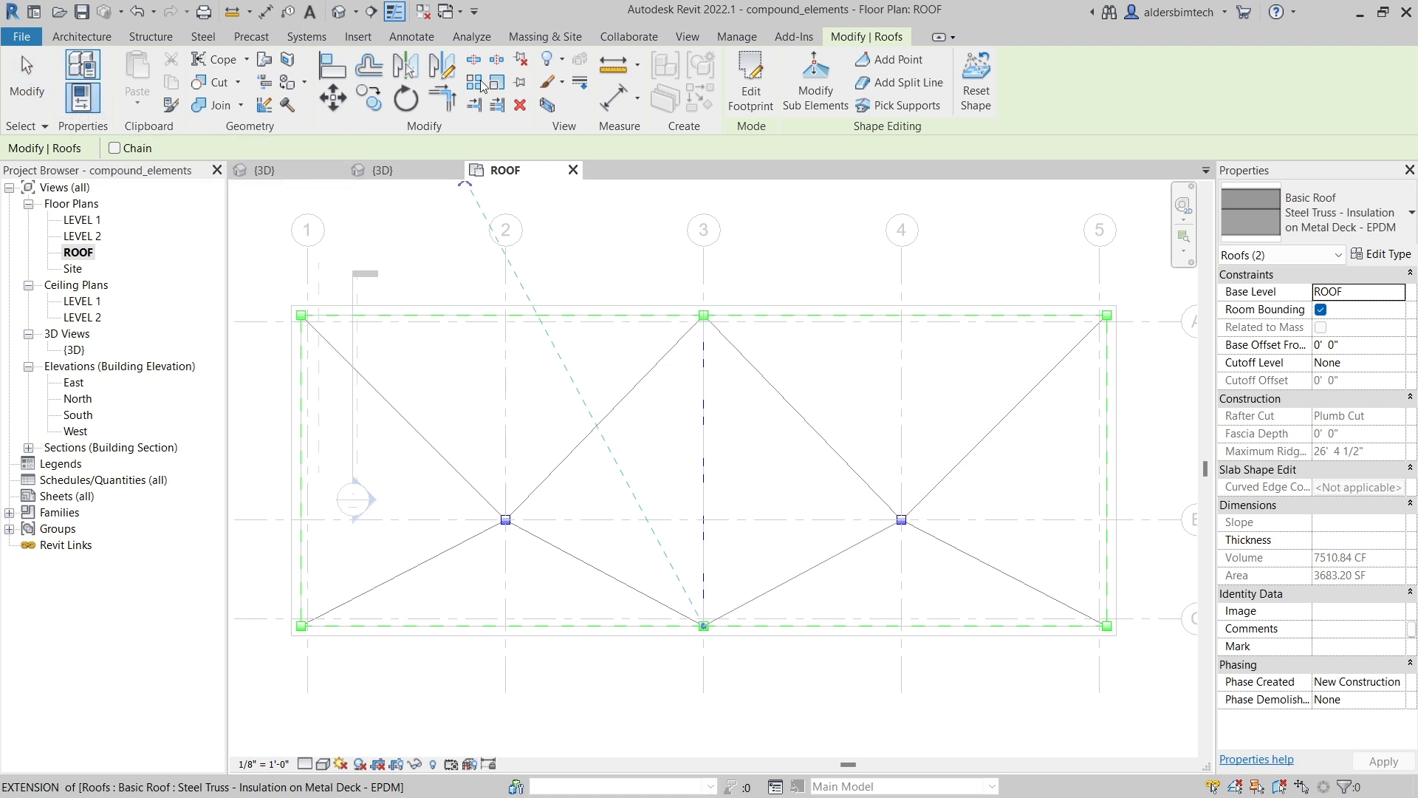
Check the elevations of the split line on grid 3 and a sloping roof edge, and leave the shape editing
{"action": "left_click", "coordinate": [815, 80]}
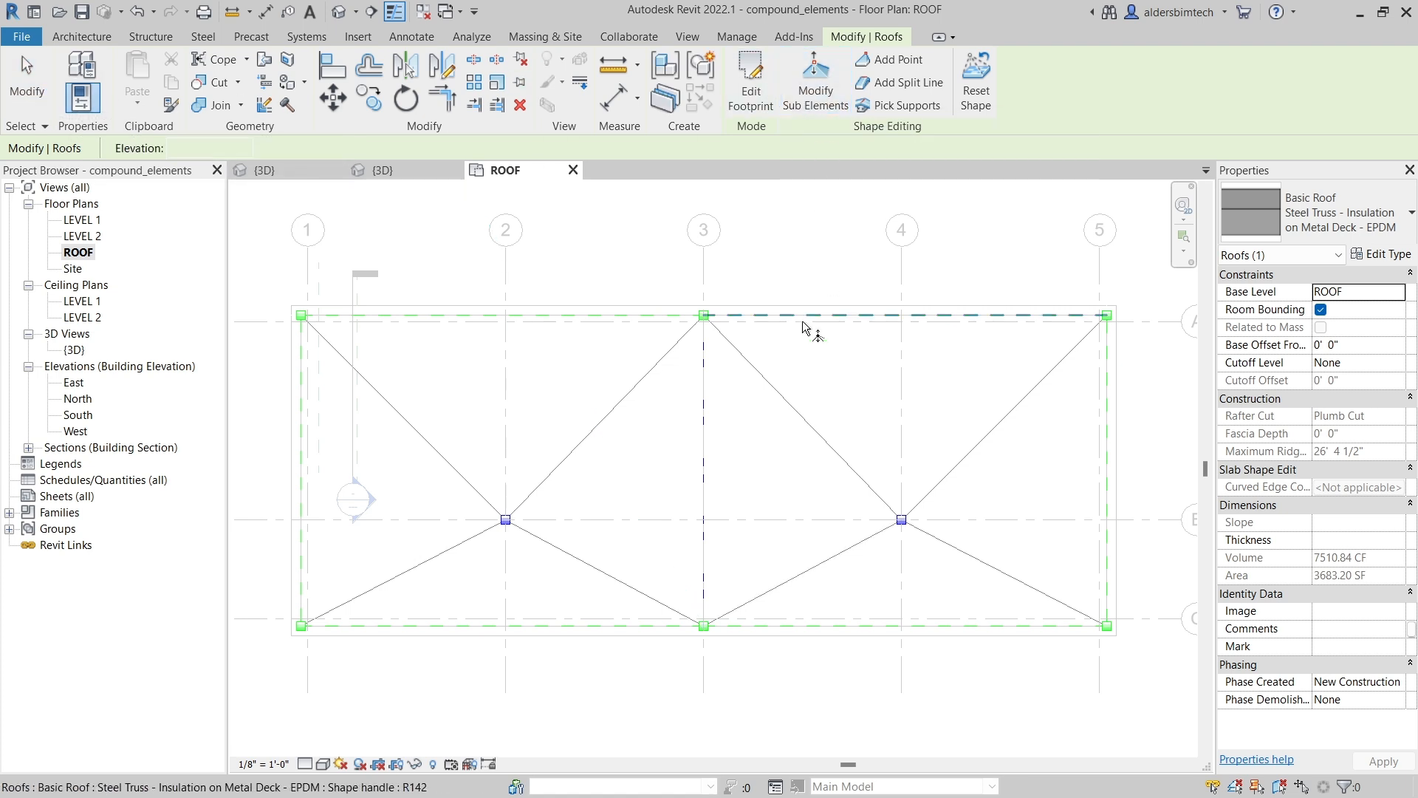
{"action": "left_click", "coordinate": [706, 443]}
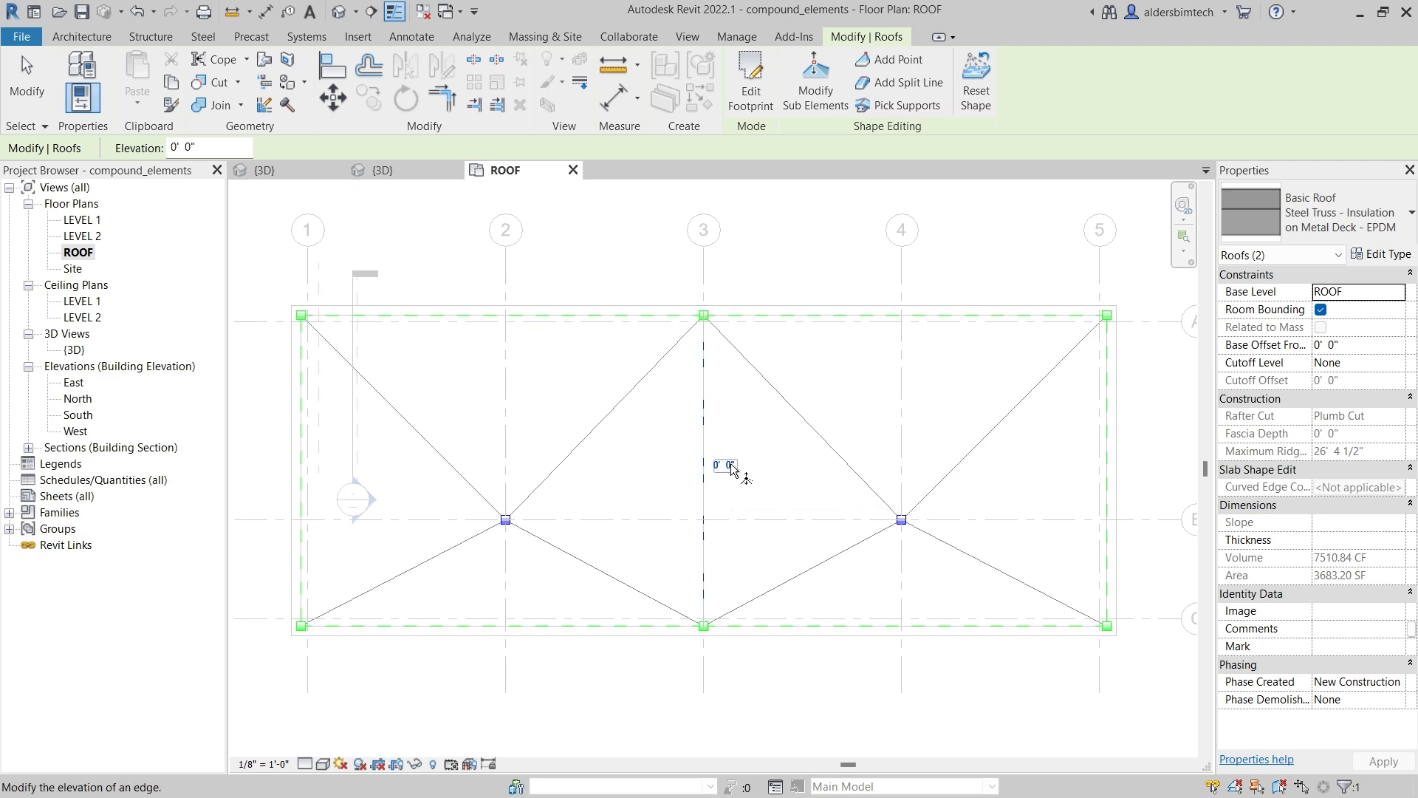
{"action": "left_click", "coordinate": [813, 435]}
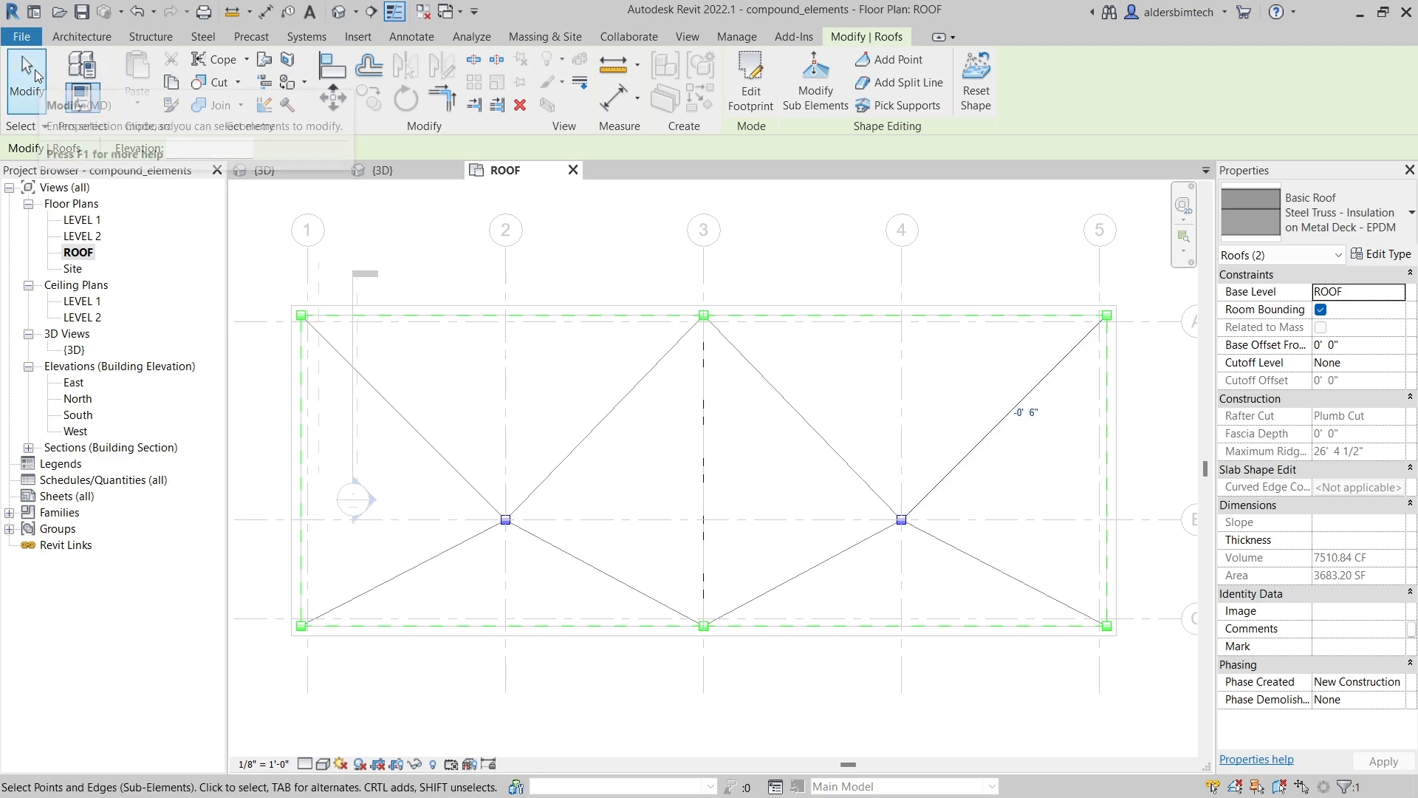
{"action": "left_click", "coordinate": [36, 75]}
Examine the roof's slopes towards the two low points and the split line between them in the 3D view
{"action": "left_click", "coordinate": [409, 176]}
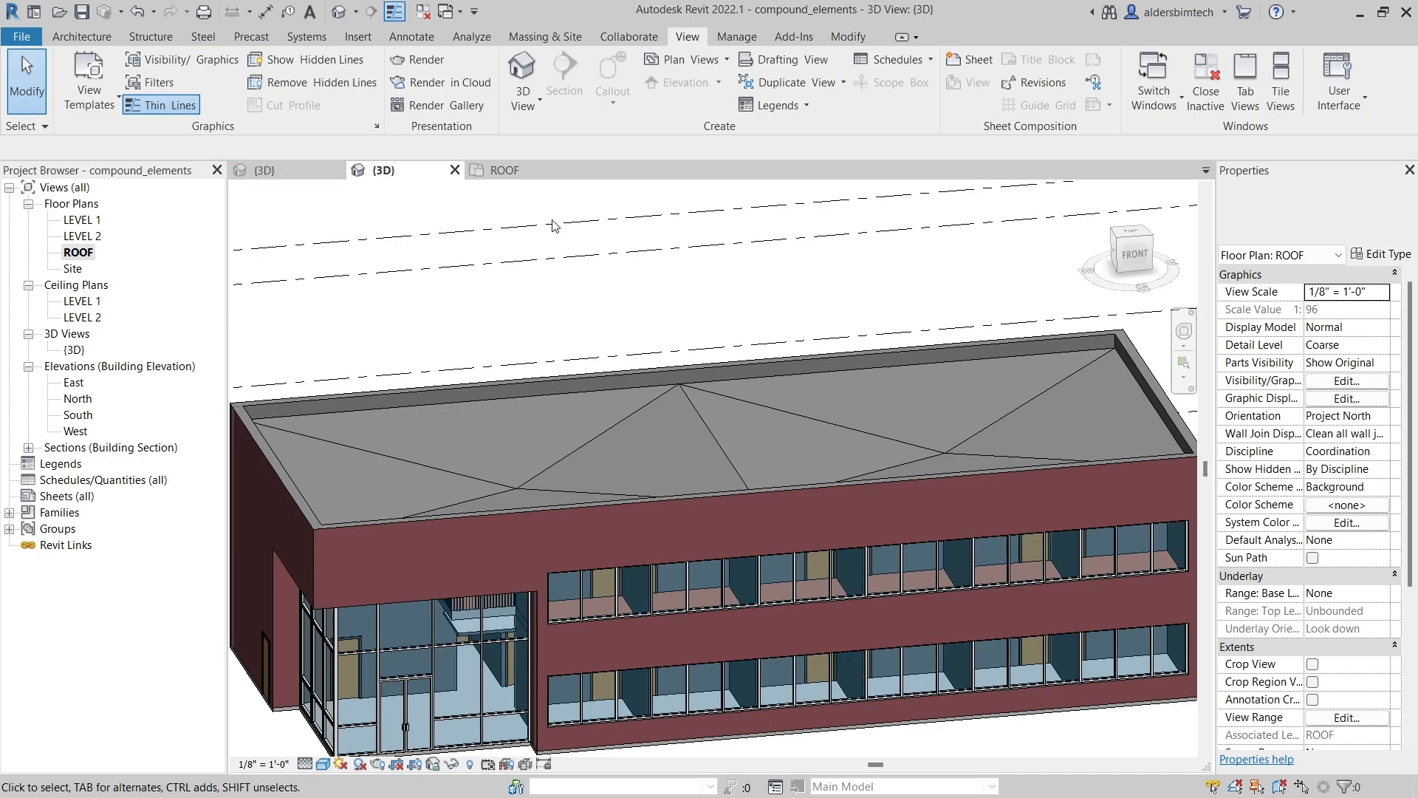
{"action": "scroll", "coordinate": [721, 428], "scroll_direction": "down", "scroll_amount": 2}
{"action": "middle_click_drag", "start_coordinate": [742, 433], "coordinate": [790, 454]}
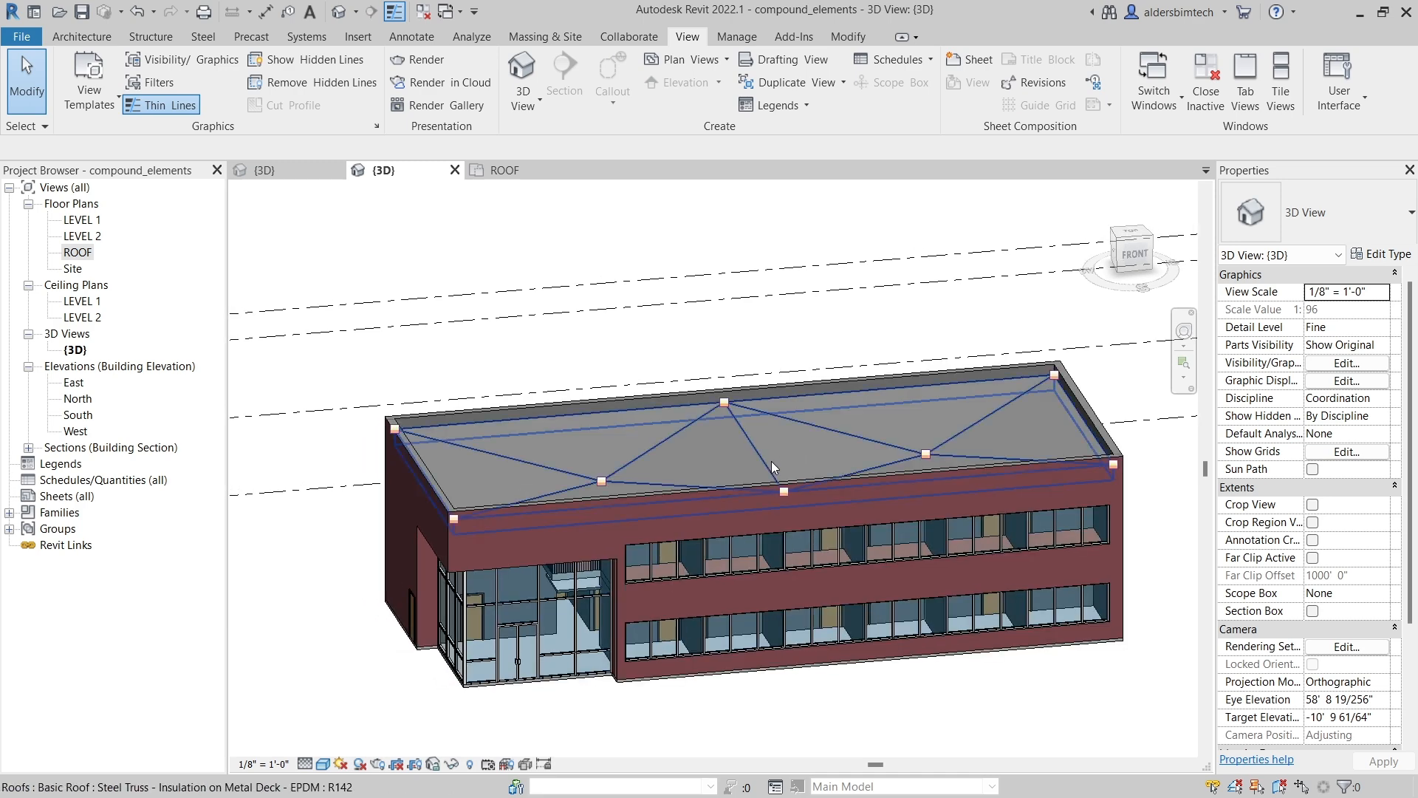
{"action": "scroll", "coordinate": [750, 448], "scroll_direction": "up", "scroll_amount": 2}
{"action": "left_click", "coordinate": [753, 436]}
{"action": "middle_click_drag", "start_coordinate": [754, 435], "coordinate": [716, 400]}
{"action": "key", "text": "Escape"}
{"action": "left_click", "coordinate": [691, 390]}
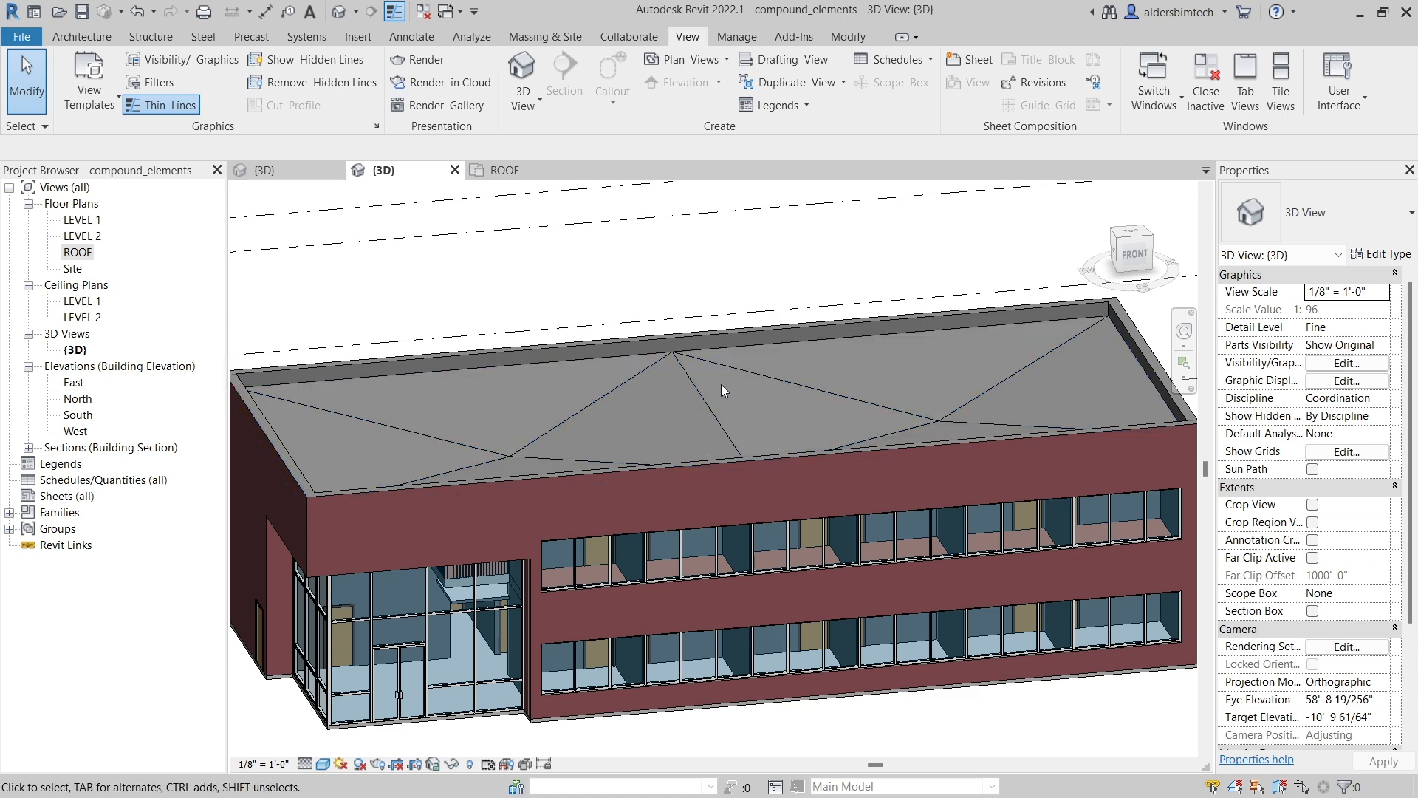
{"action": "scroll", "coordinate": [728, 406], "scroll_direction": "down", "scroll_amount": 1}
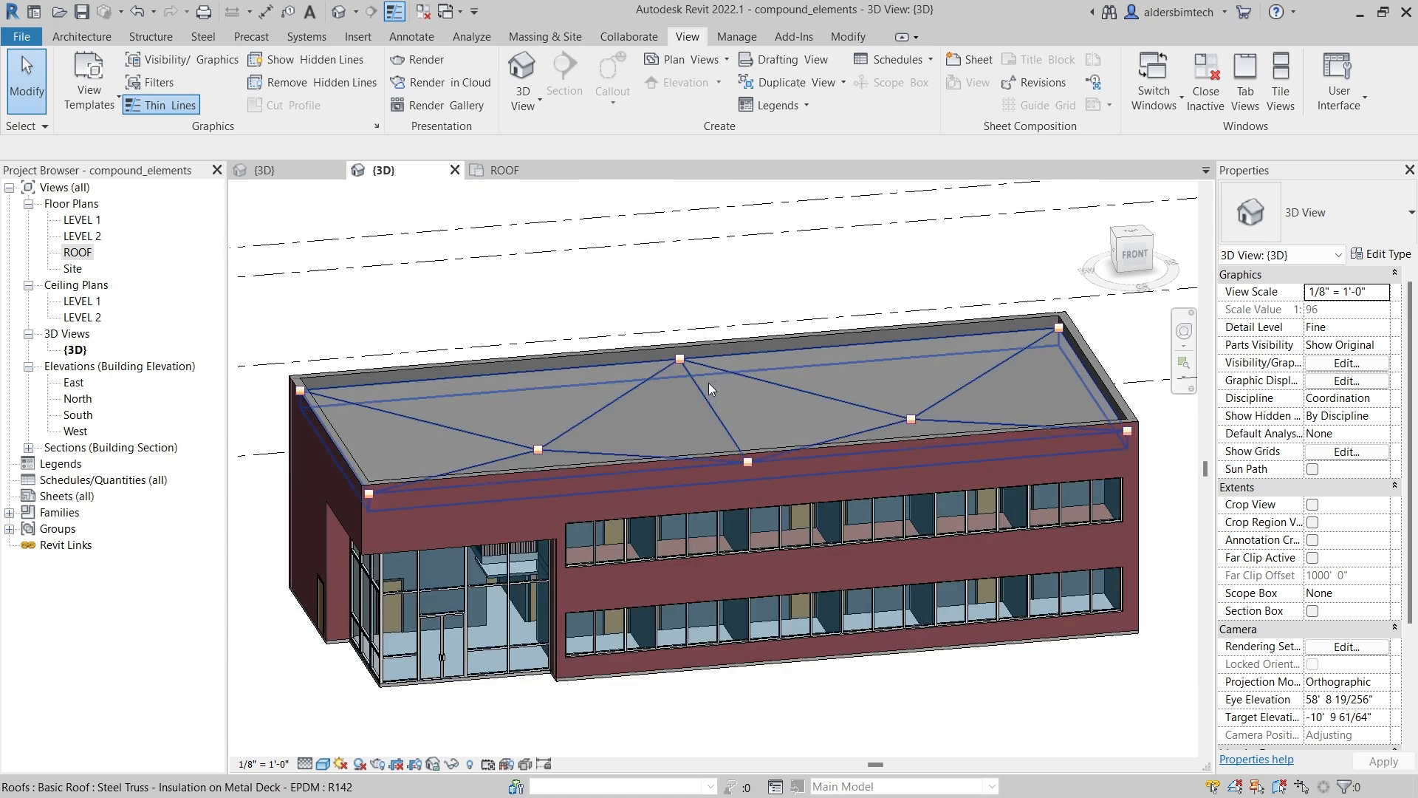
{"action": "key", "text": "Escape"}
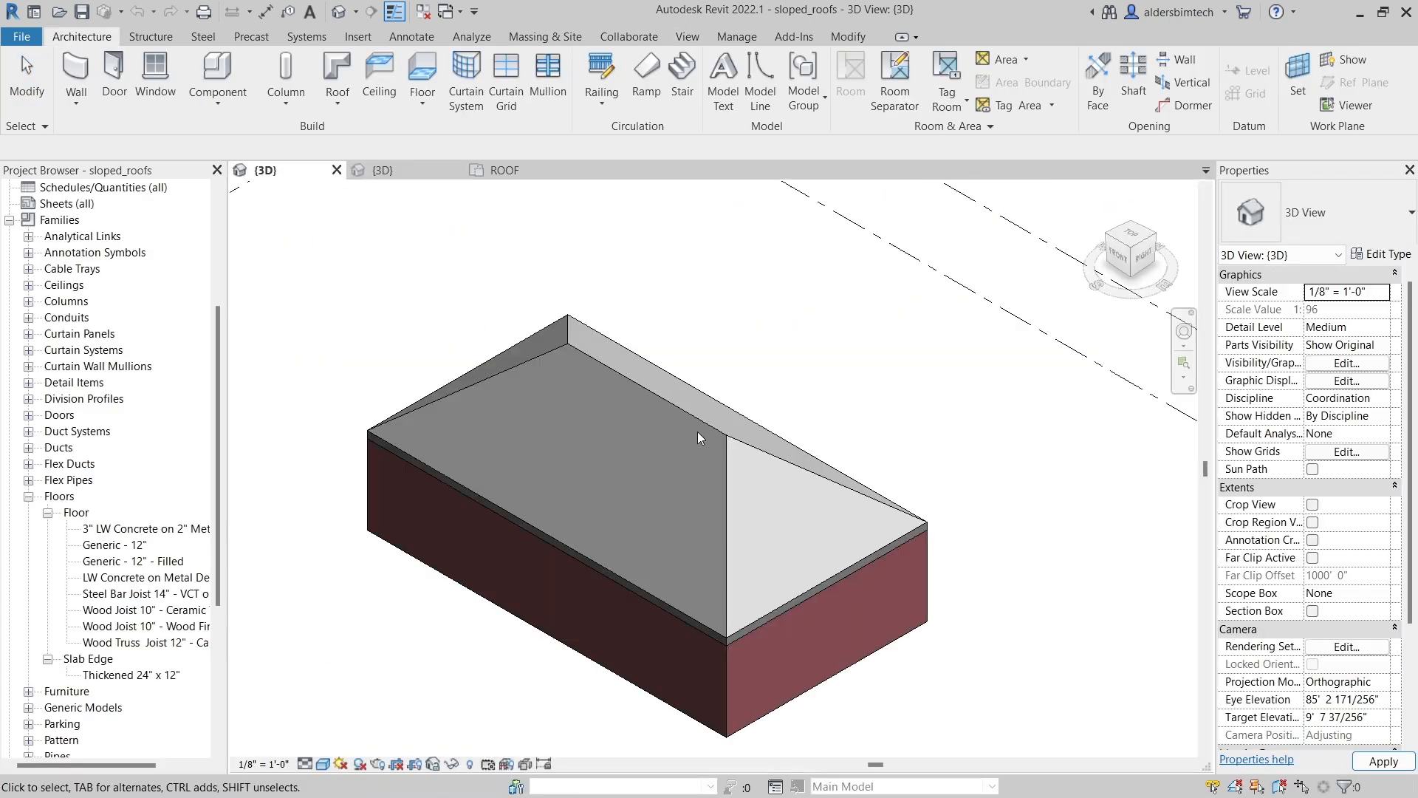
In the sloped_roofs project, collapse the browser's families, open the Roof floor plan and start editing the hip roof's footprint
{"action": "middle_click_drag", "start_coordinate": [802, 412], "coordinate": [810, 472], "text": "shift"}
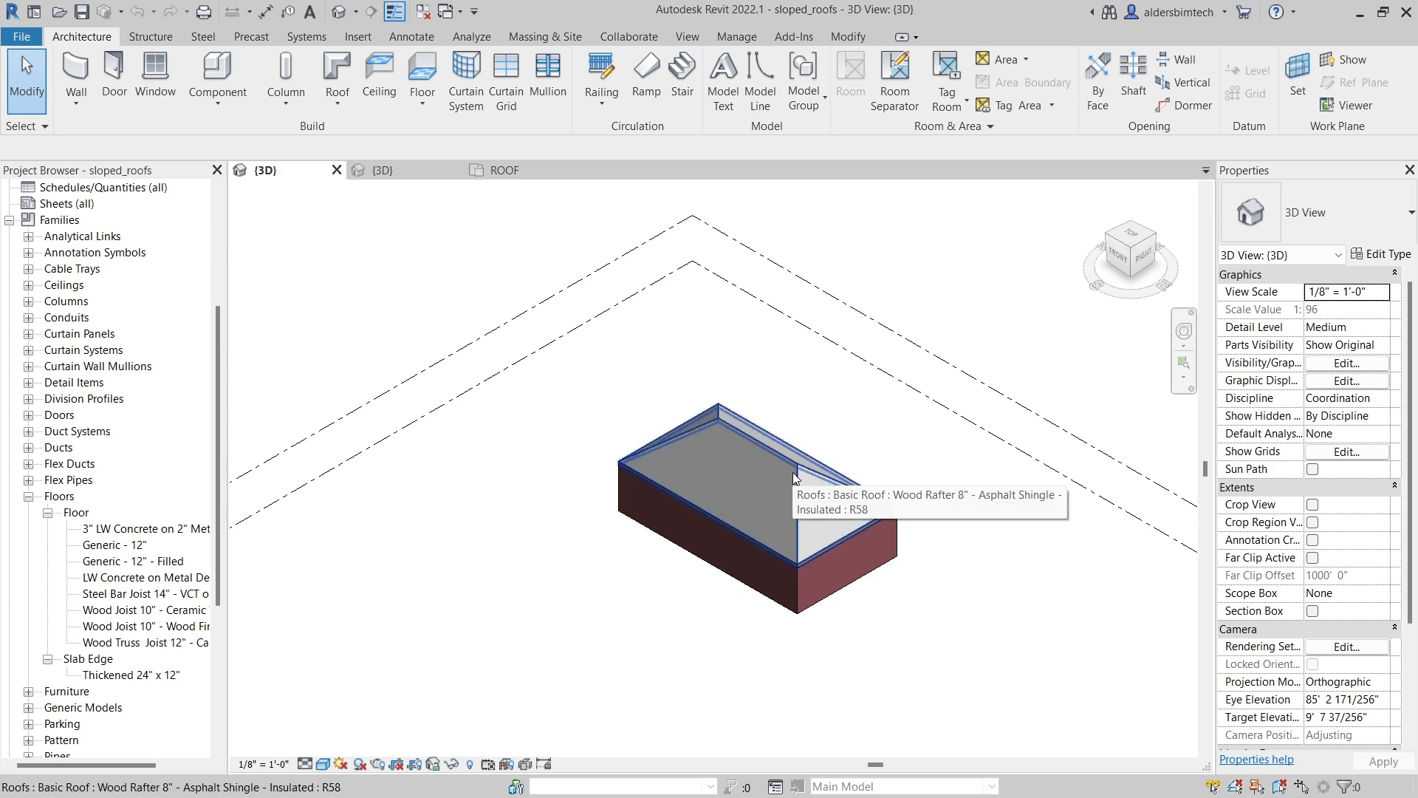
{"action": "left_click", "coordinate": [10, 220]}
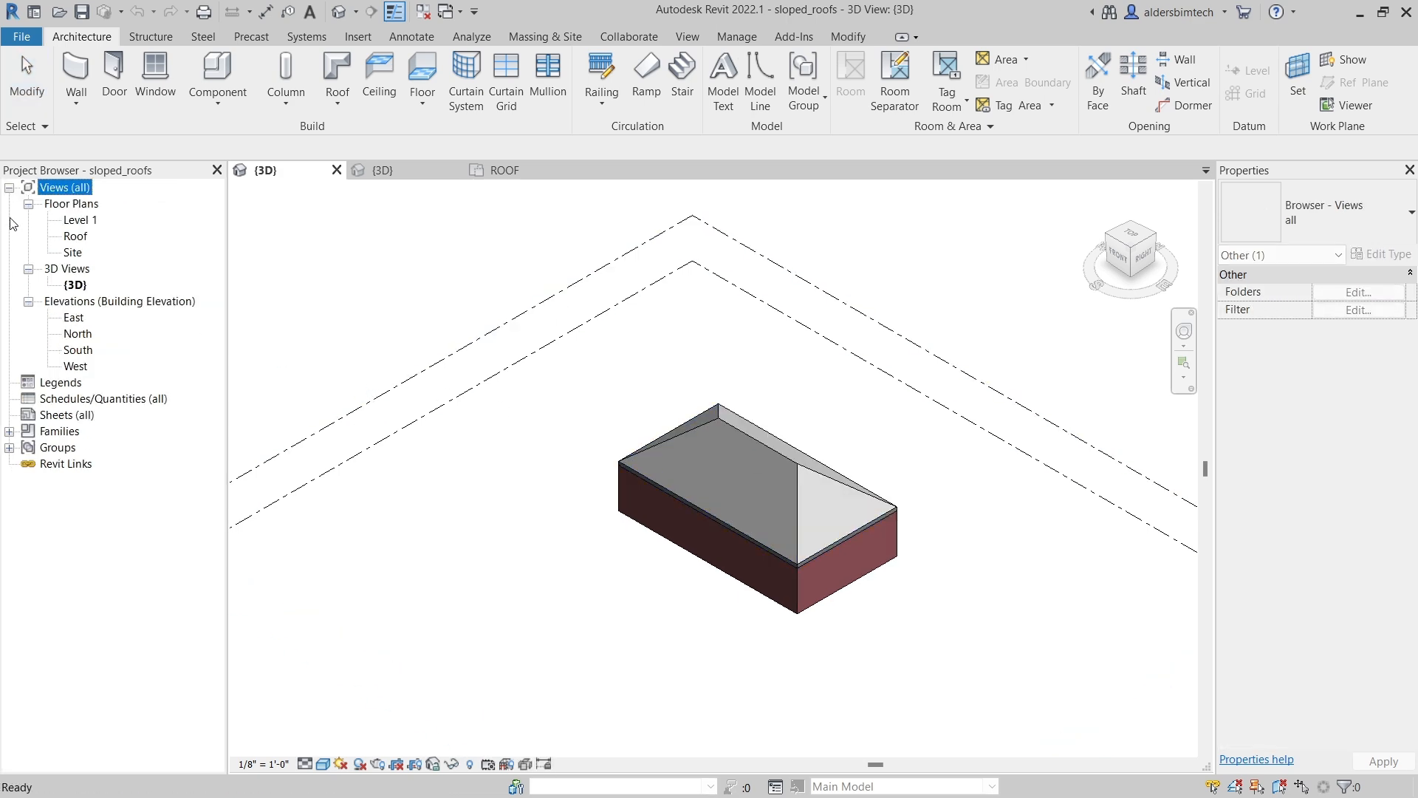
{"action": "double_click", "coordinate": [71, 239]}
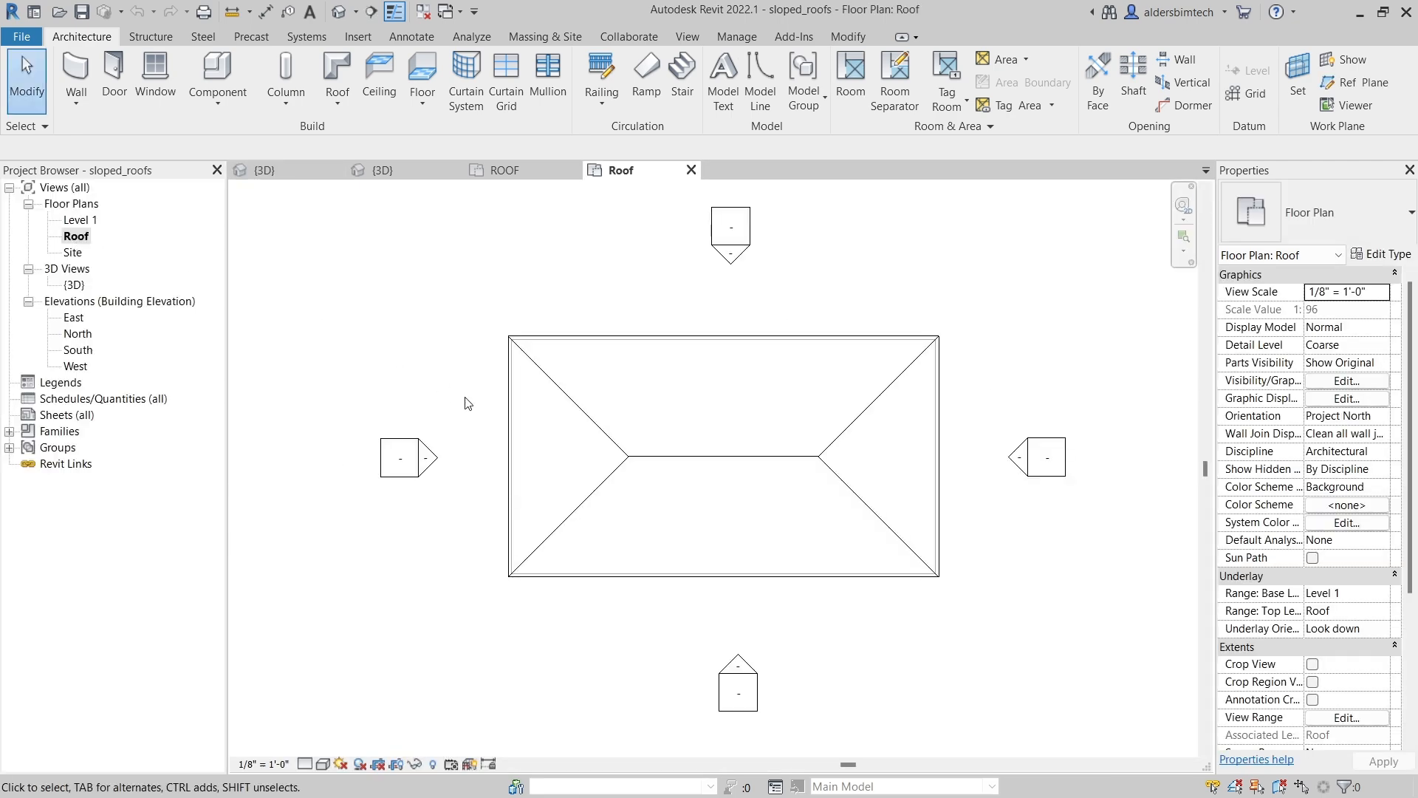
{"action": "left_click", "coordinate": [647, 436]}
{"action": "left_click", "coordinate": [738, 87]}
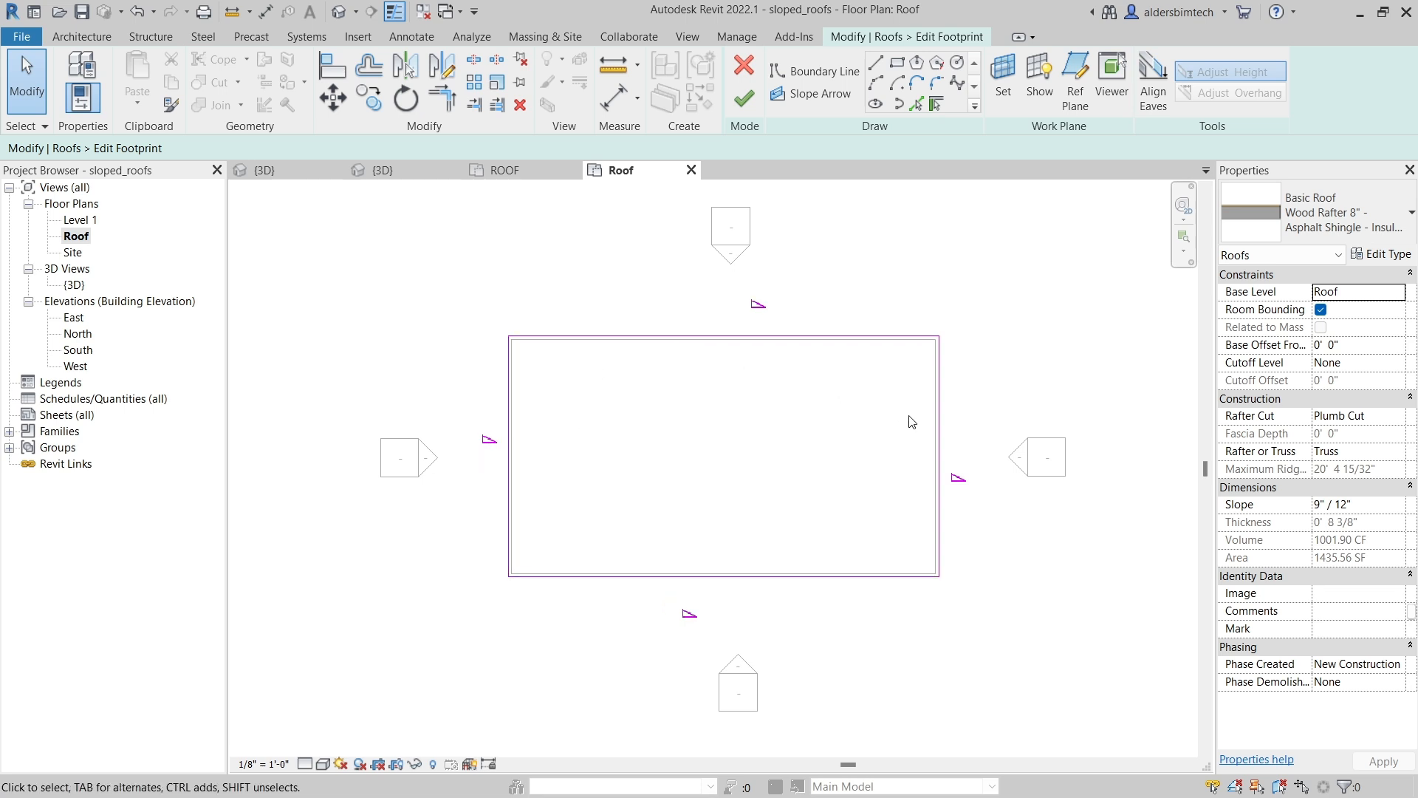
Turn off Defines Slope for the east edge of the roof footprint
{"action": "left_click", "coordinate": [939, 441]}
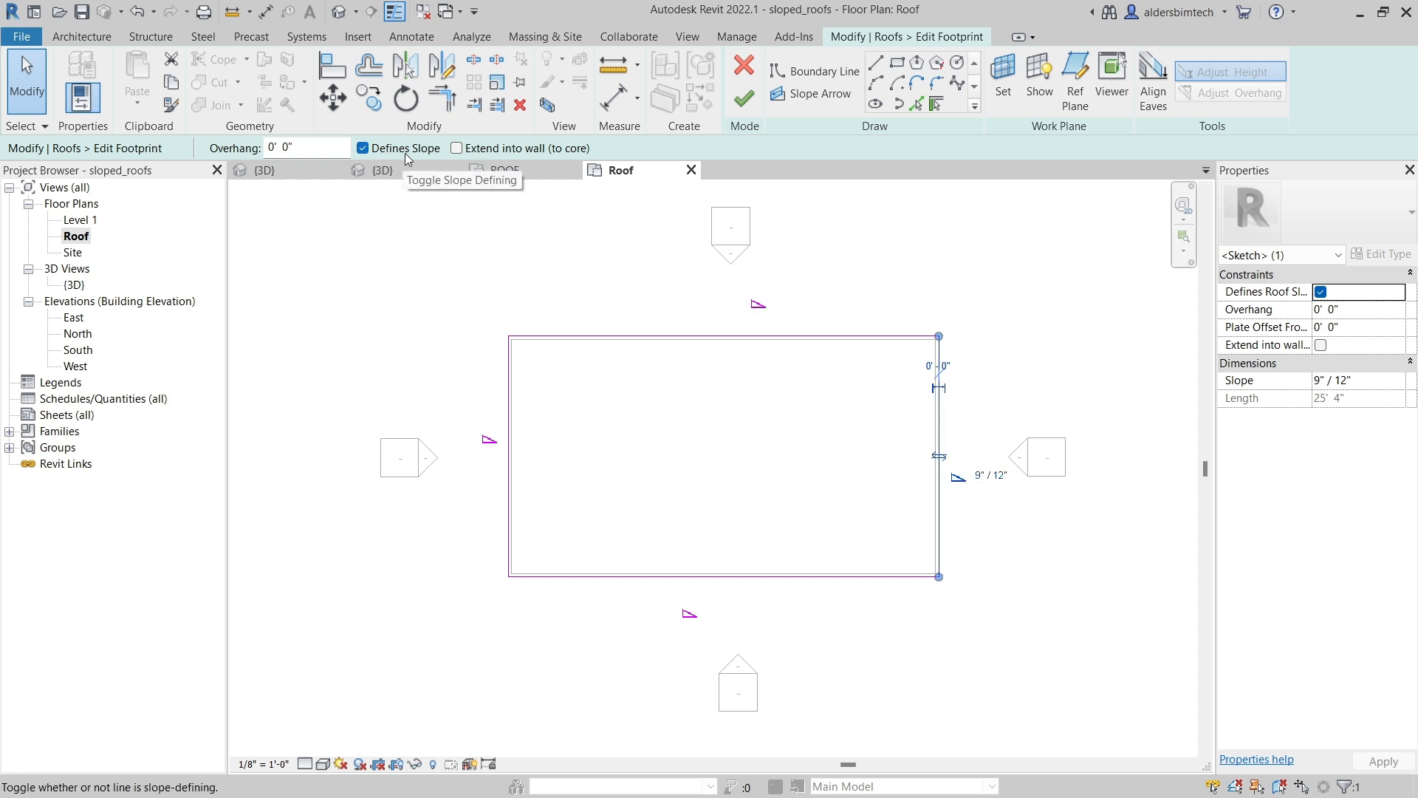
{"action": "left_click", "coordinate": [364, 148]}
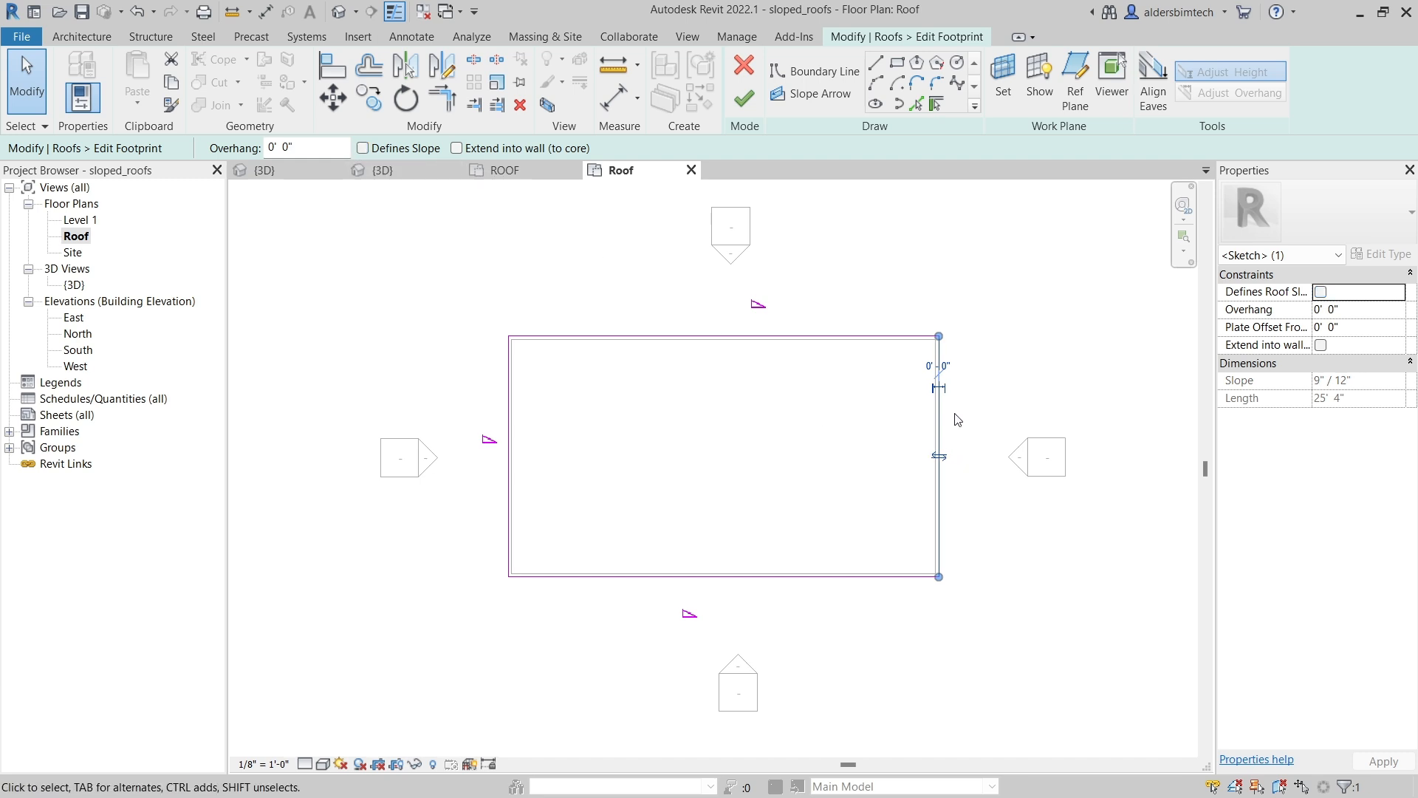
{"action": "left_click", "coordinate": [939, 456]}
{"action": "left_click", "coordinate": [385, 146]}
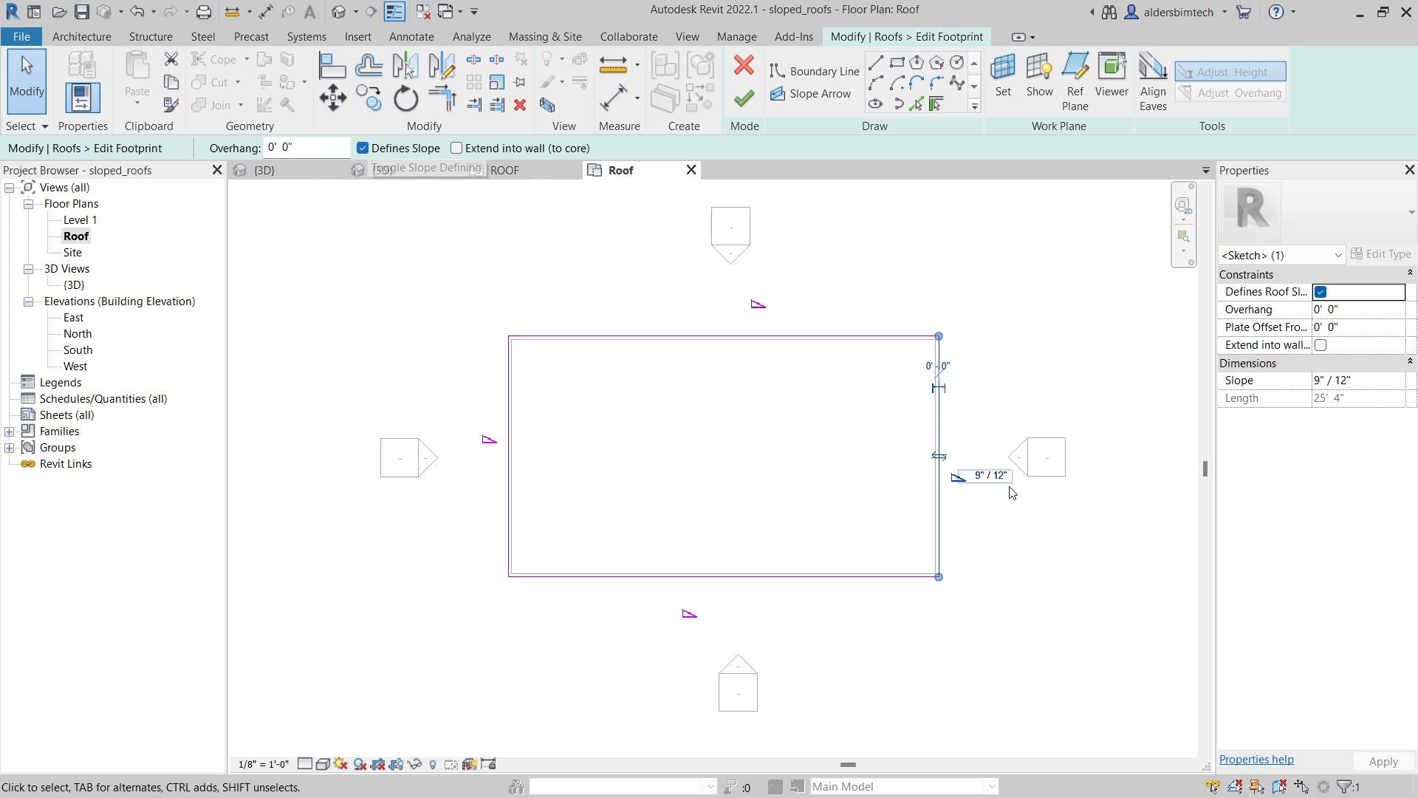
{"action": "left_click", "coordinate": [386, 150]}
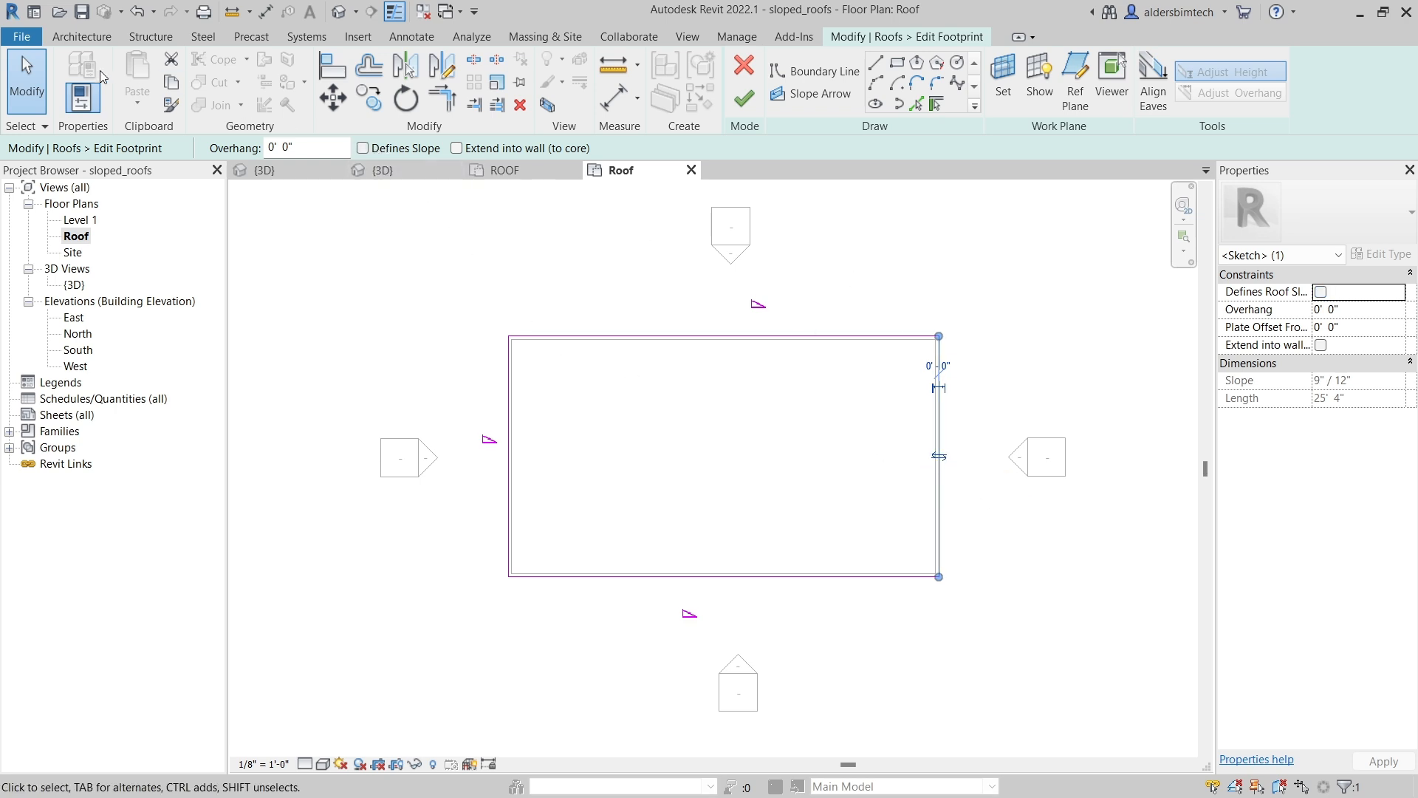
Finish the footprint edit and show the modified roof with its open gable end in the 3D view
{"action": "left_click", "coordinate": [743, 102]}
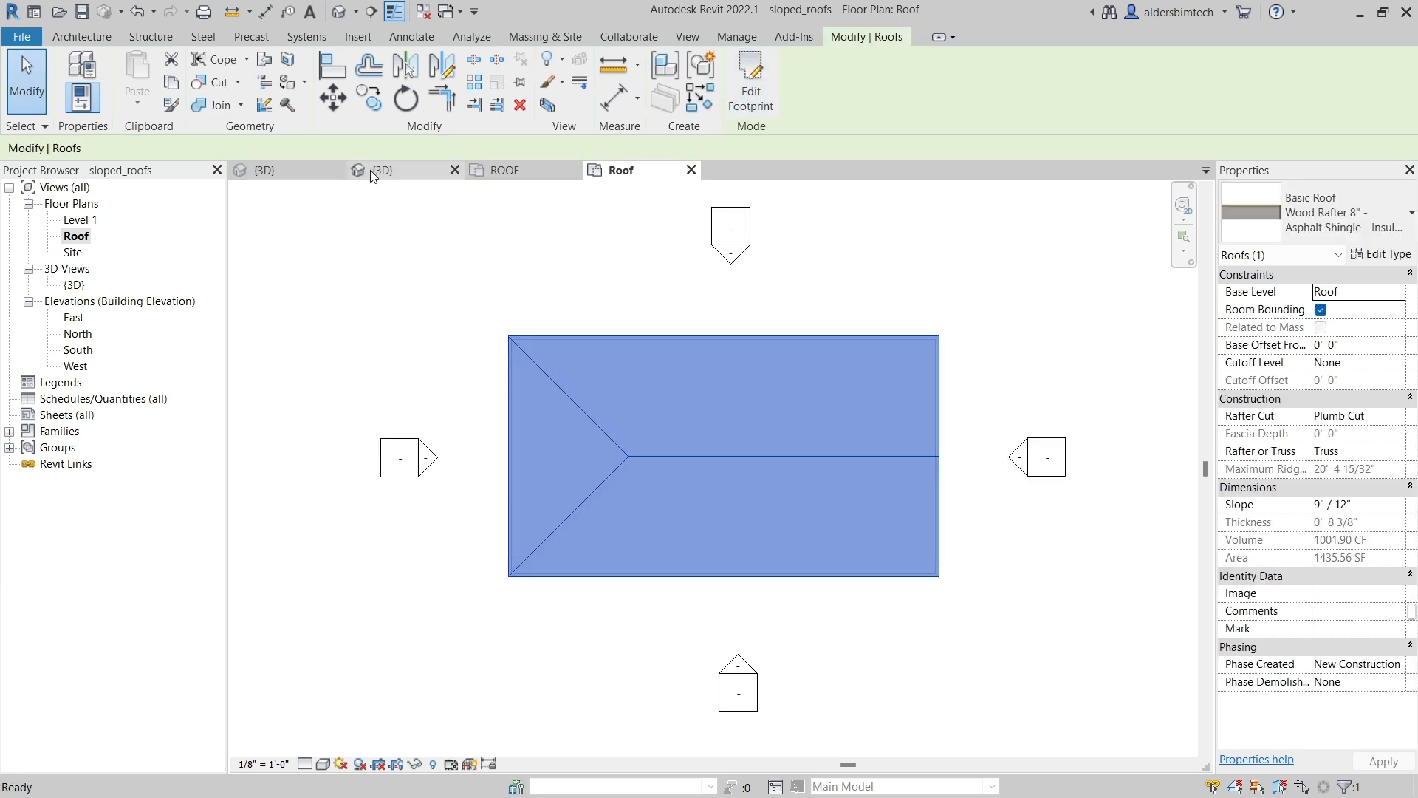
{"action": "left_click", "coordinate": [299, 171]}
{"action": "scroll", "coordinate": [849, 526], "scroll_direction": "up", "scroll_amount": 3}
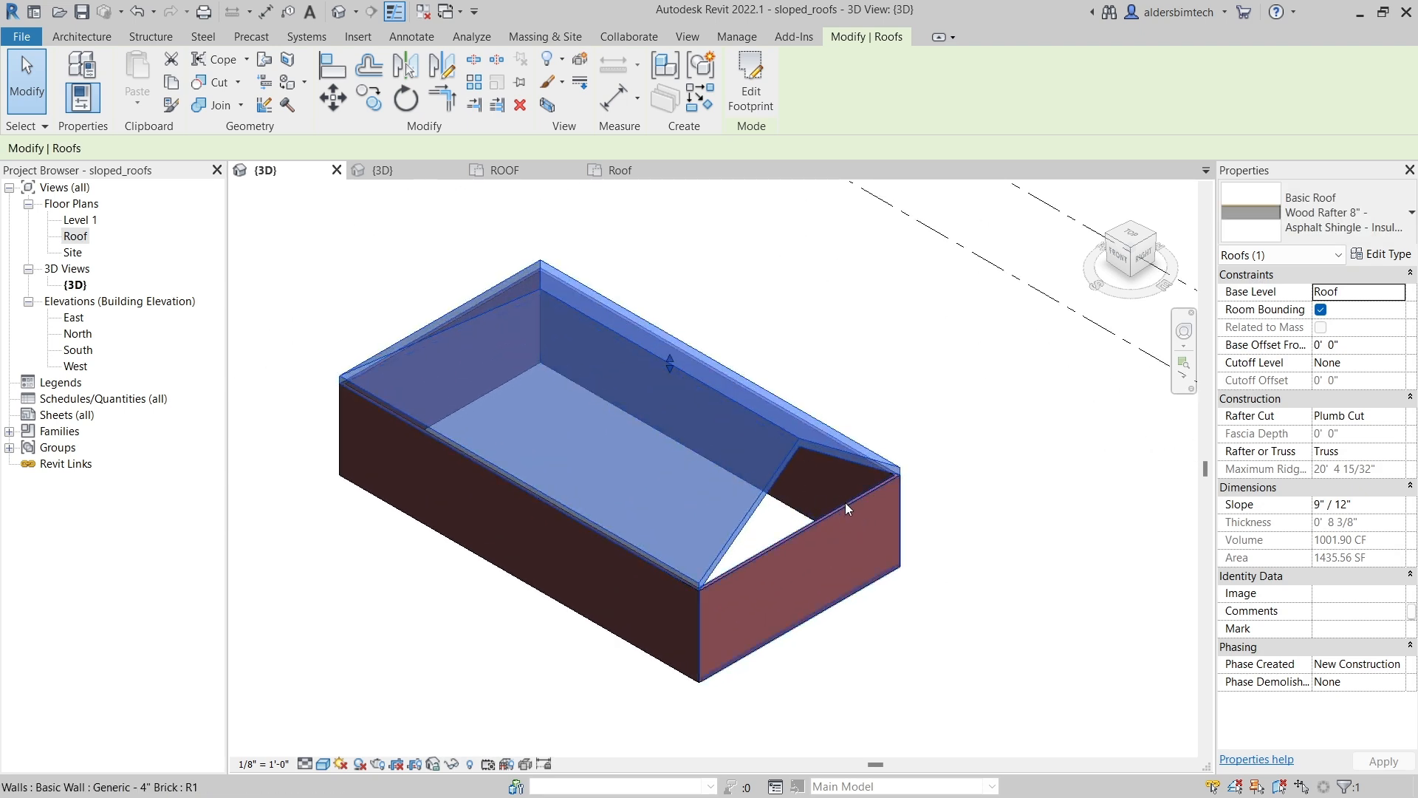
Reopen the hip roof's footprint in the Roof floor plan and turn on Defines Slope for the east edge
{"action": "left_click", "coordinate": [619, 171]}
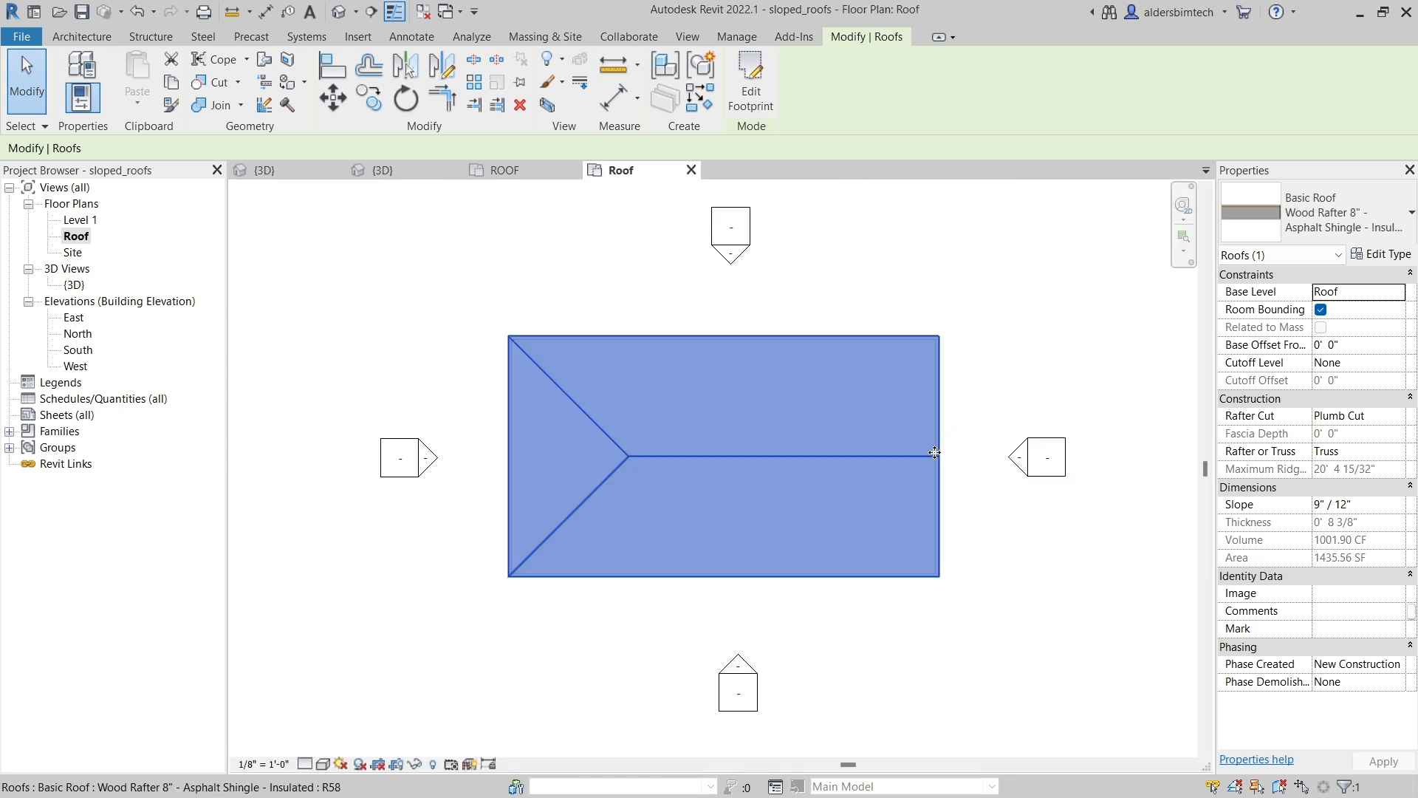
{"action": "left_click", "coordinate": [751, 93]}
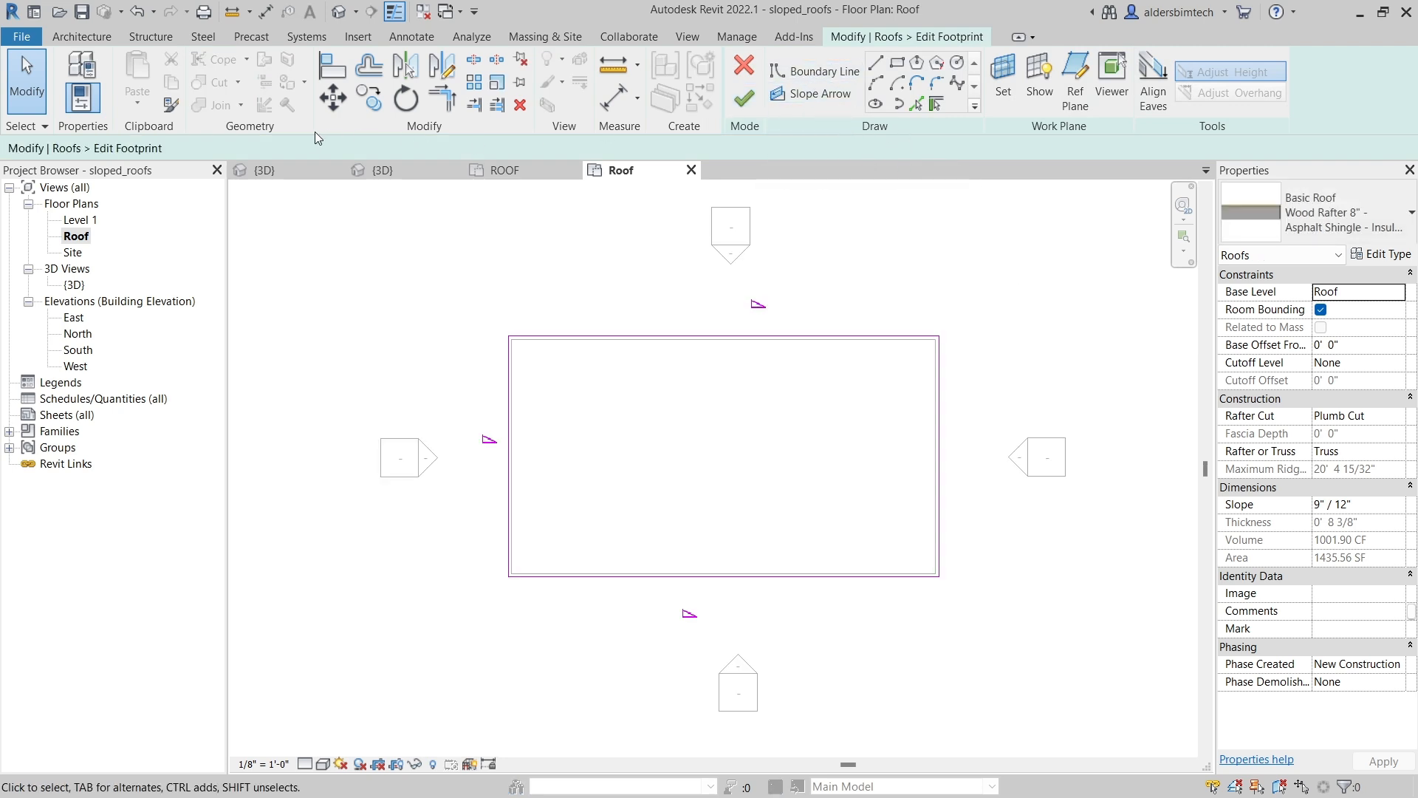
{"action": "left_click", "coordinate": [939, 437]}
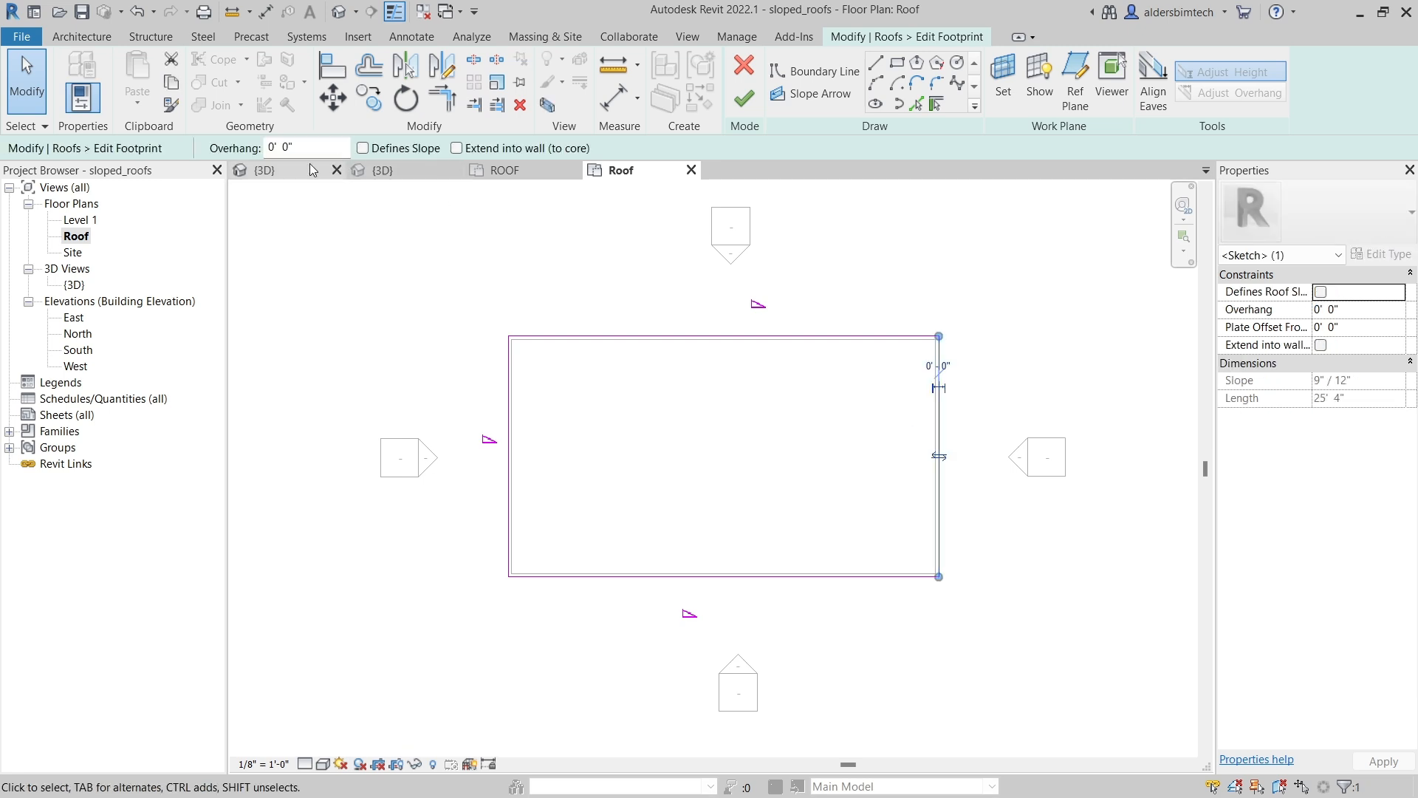
{"action": "left_click", "coordinate": [362, 148]}
{"action": "left_click", "coordinate": [362, 149]}
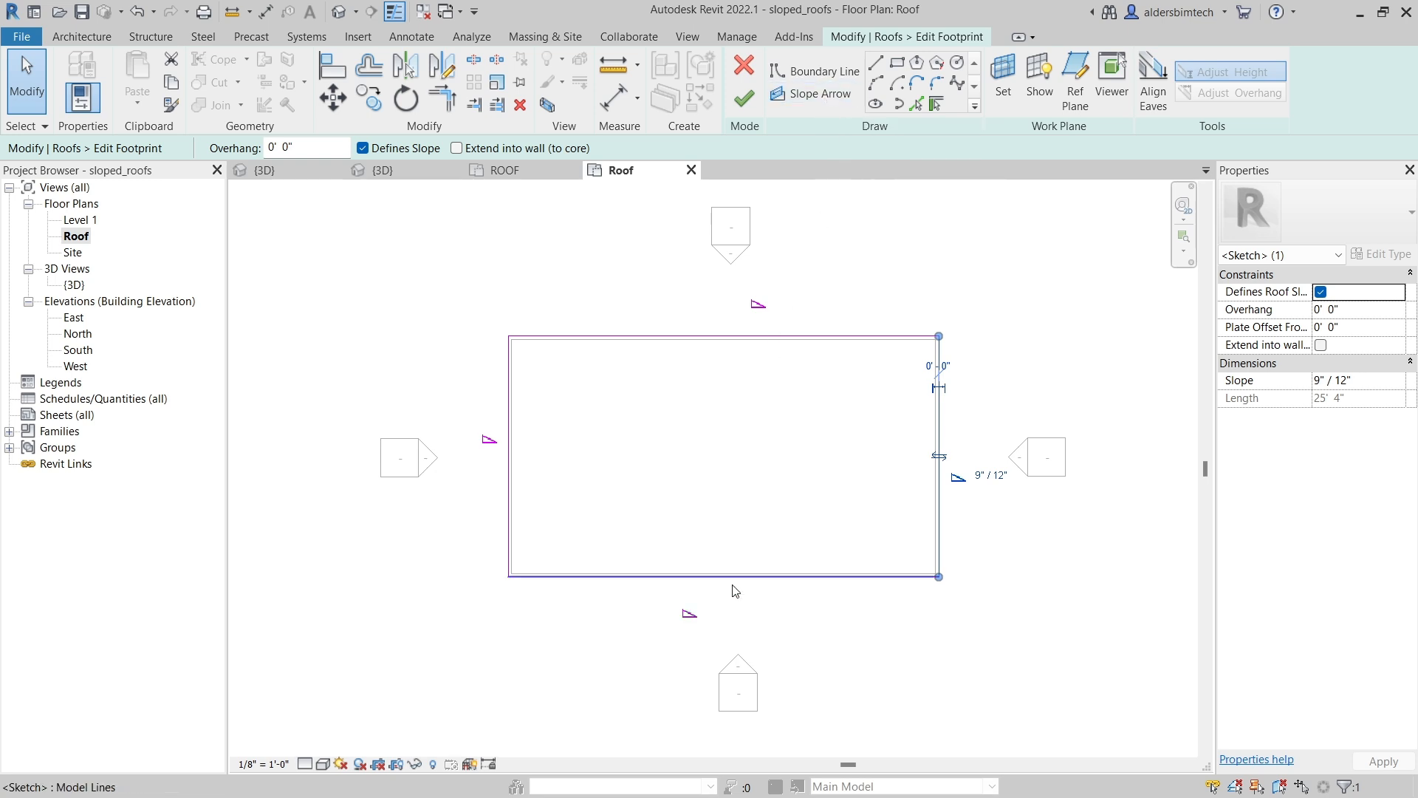
Split the footprint's south edge at three points, starting 10' 6" from the west corner, with middle segments of about 12' 0" and 12' 4"
{"action": "left_click", "coordinate": [476, 62]}
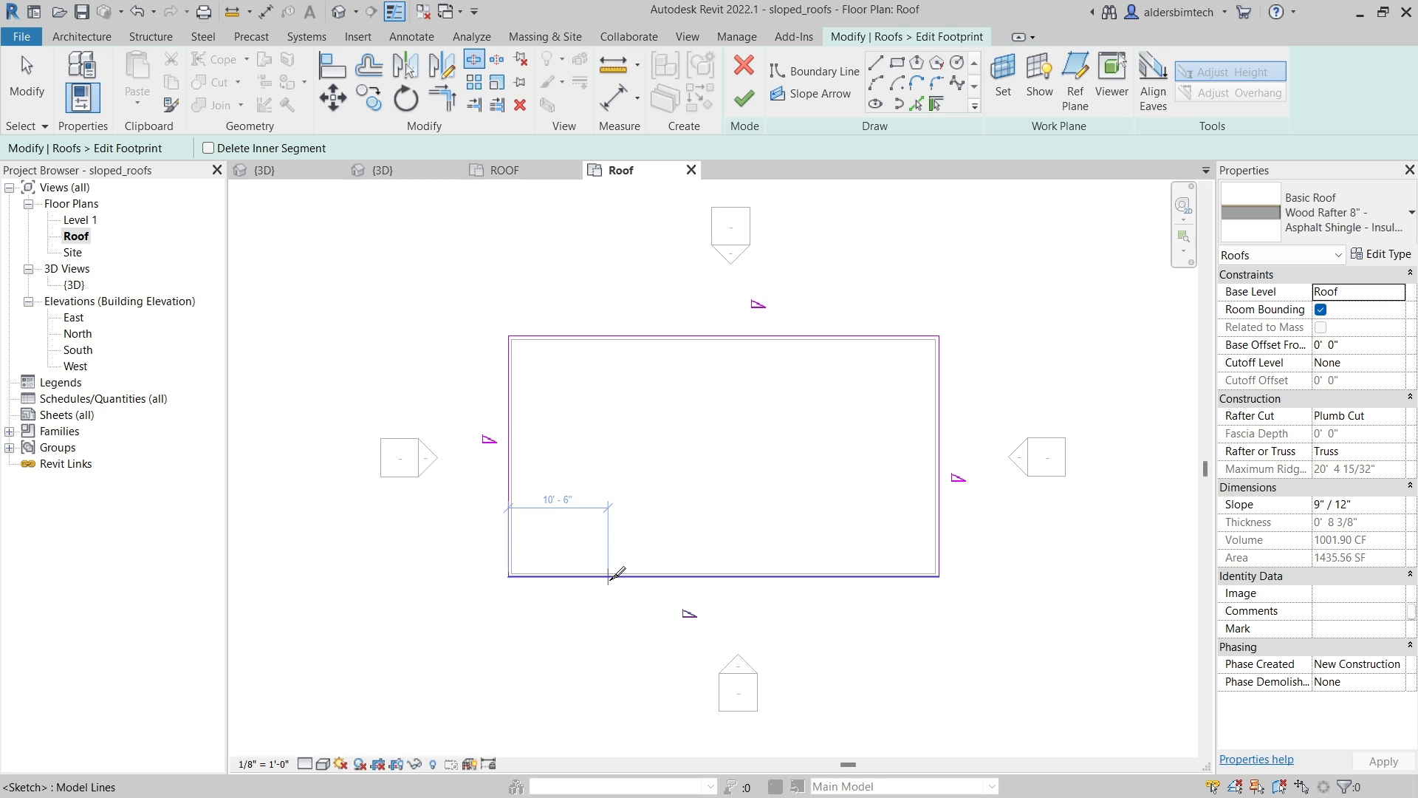
{"action": "left_click", "coordinate": [610, 576]}
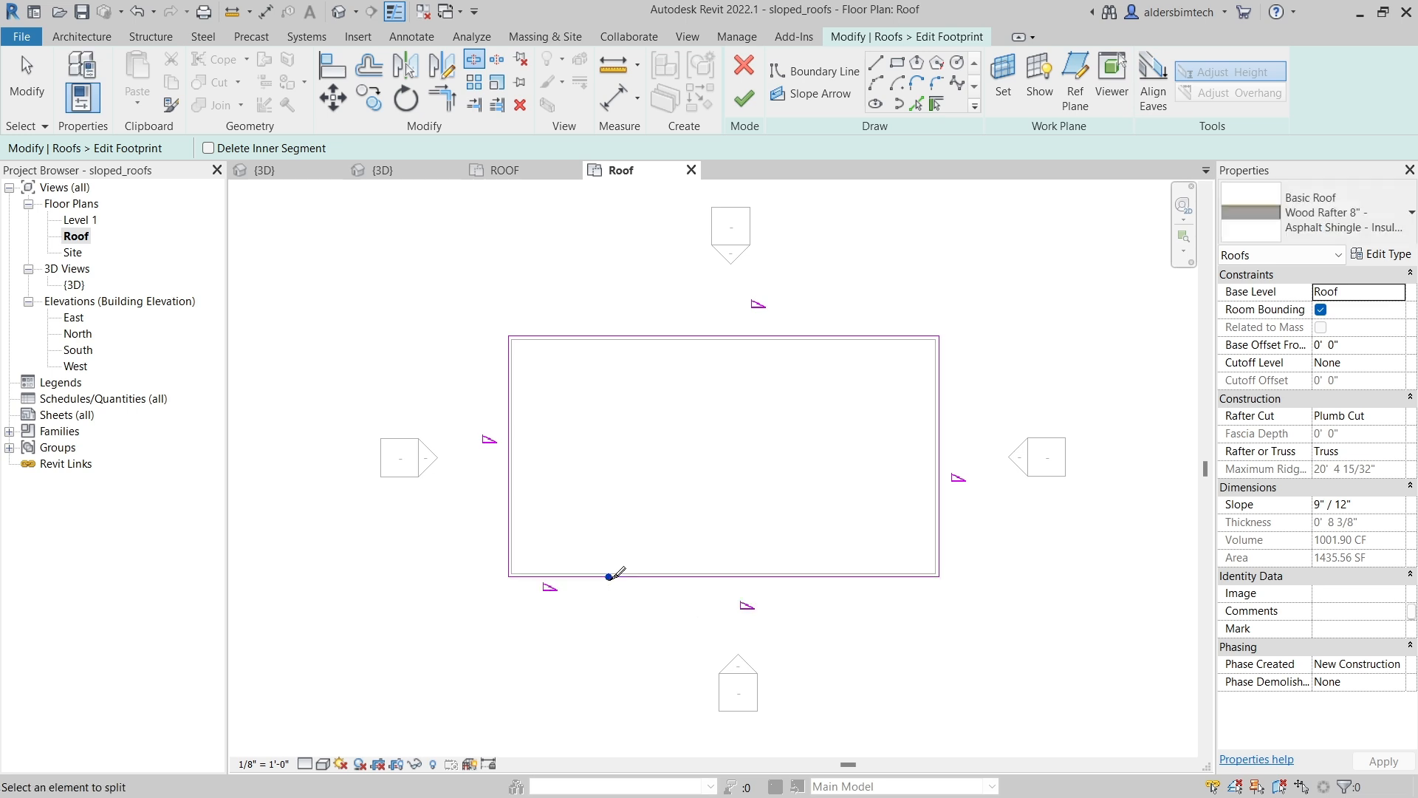
{"action": "left_click", "coordinate": [724, 576]}
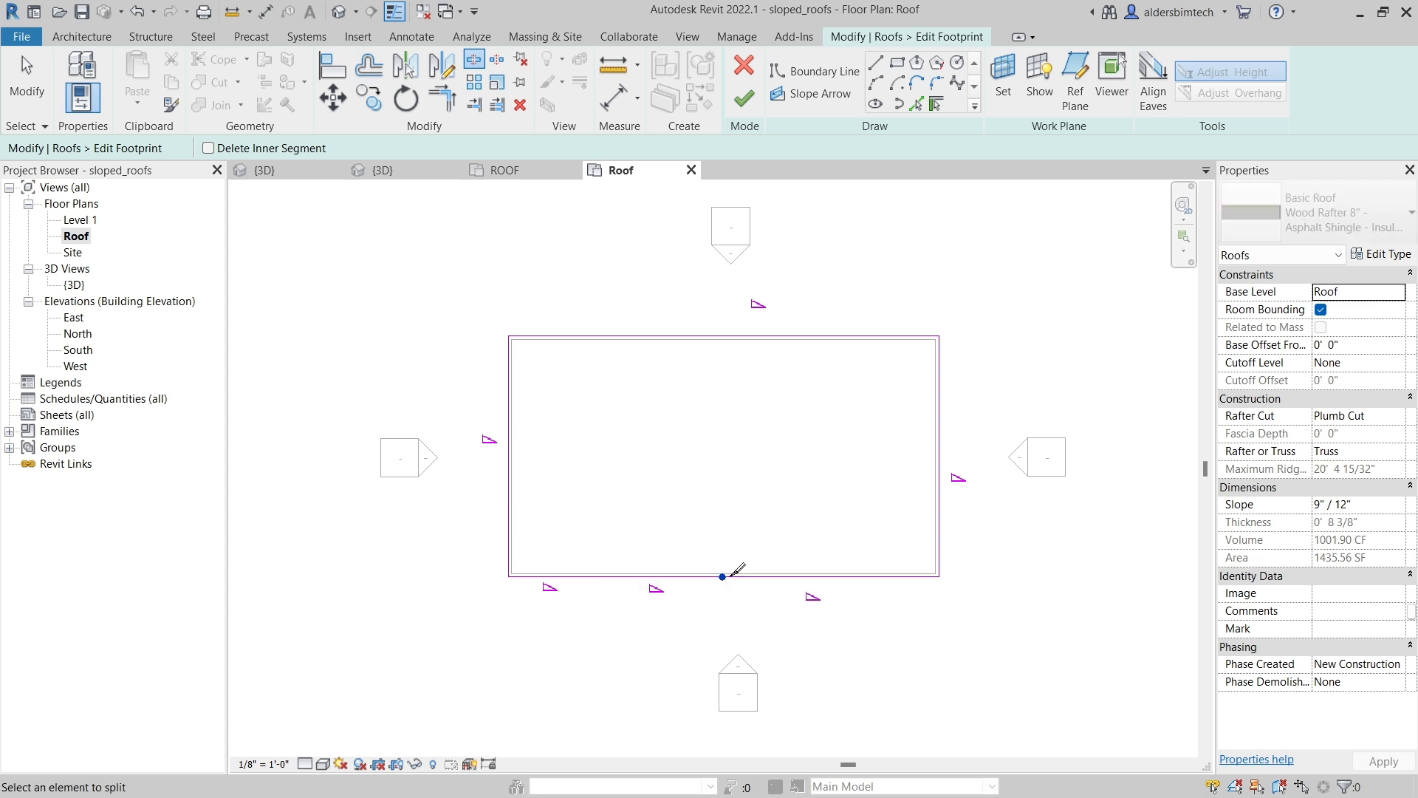
{"action": "left_click", "coordinate": [840, 575]}
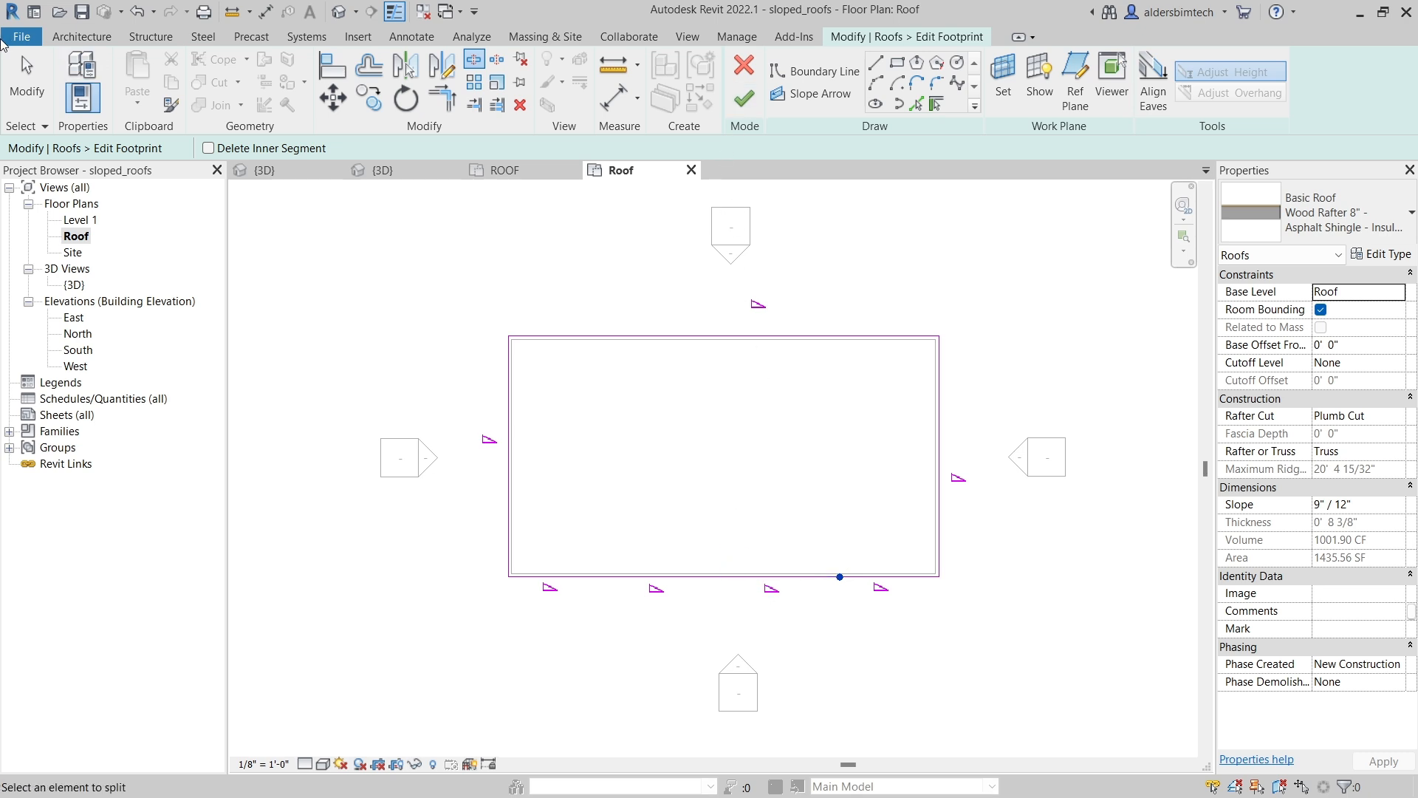
{"action": "left_click", "coordinate": [31, 88]}
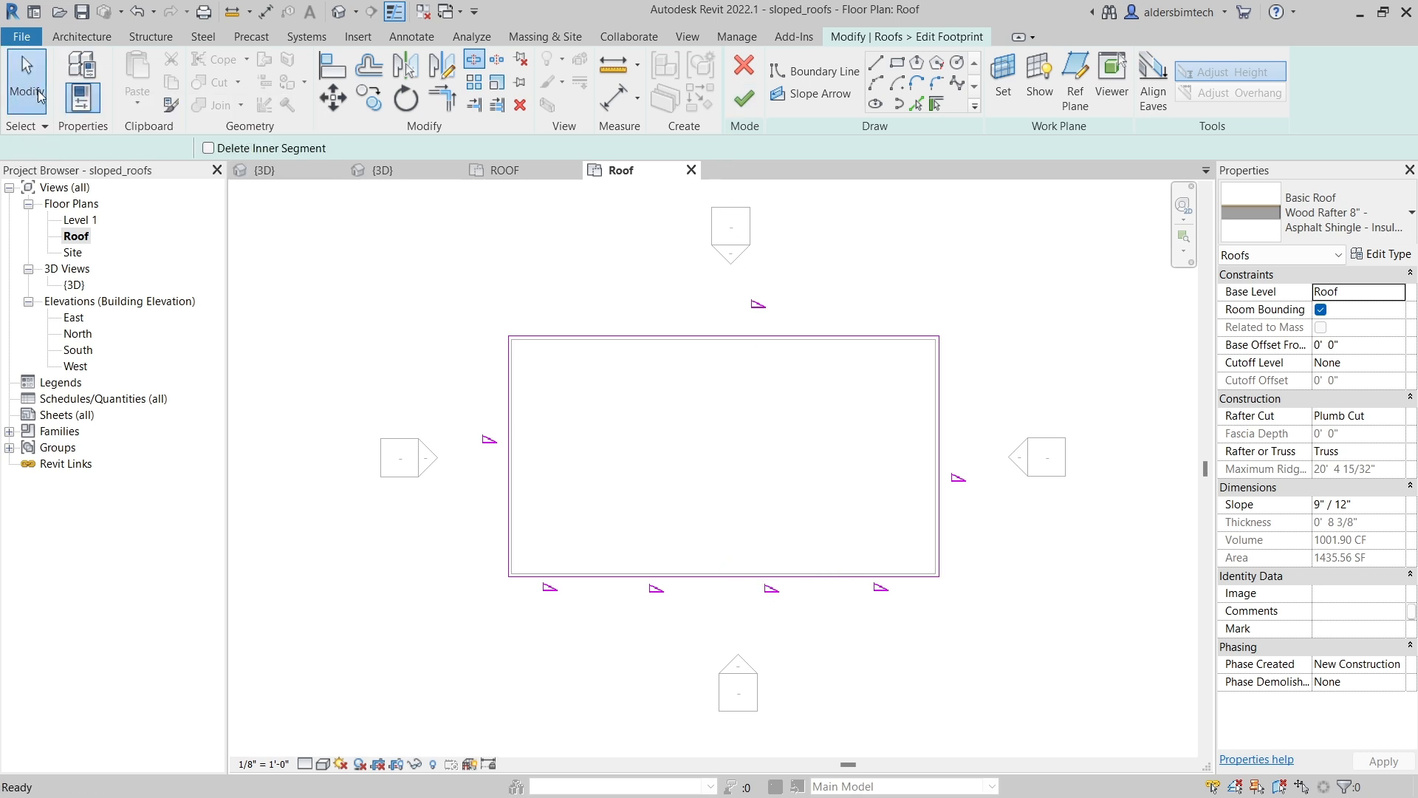
Turn off Defines Slope for the two middle segments of the south edge
{"action": "left_click", "coordinate": [624, 575]}
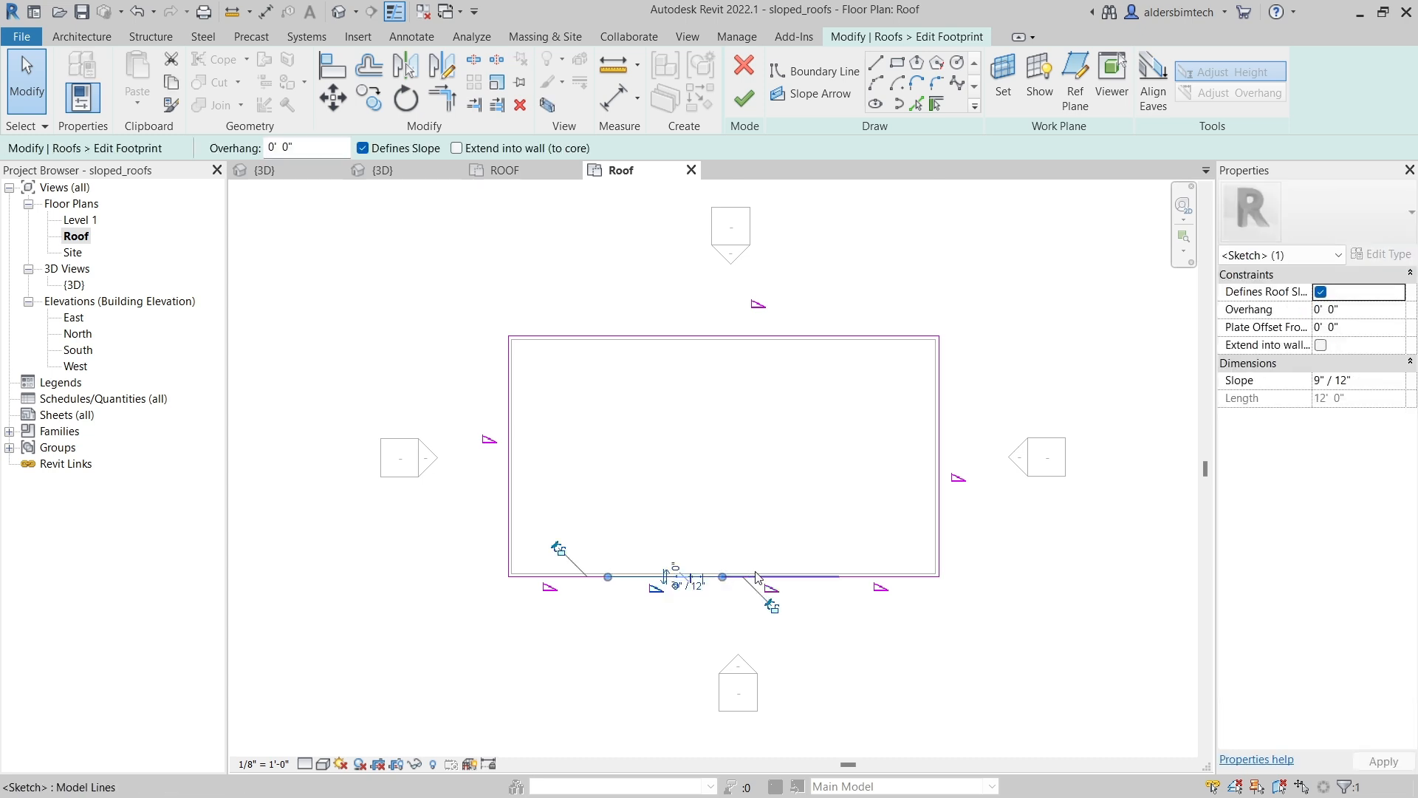
{"action": "left_click_drag", "start_coordinate": [755, 576], "coordinate": [872, 578]}
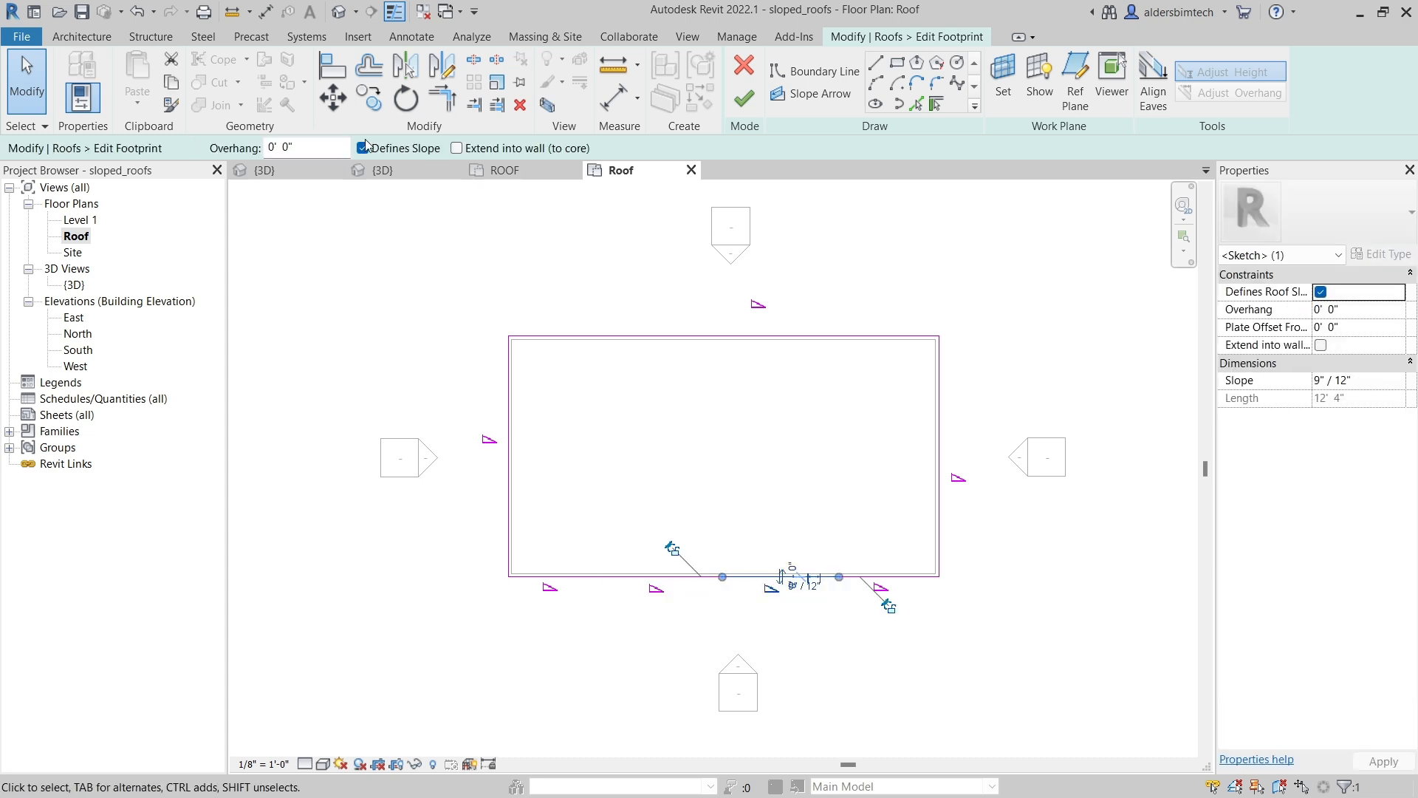
{"action": "key", "text": "ctrl+z"}
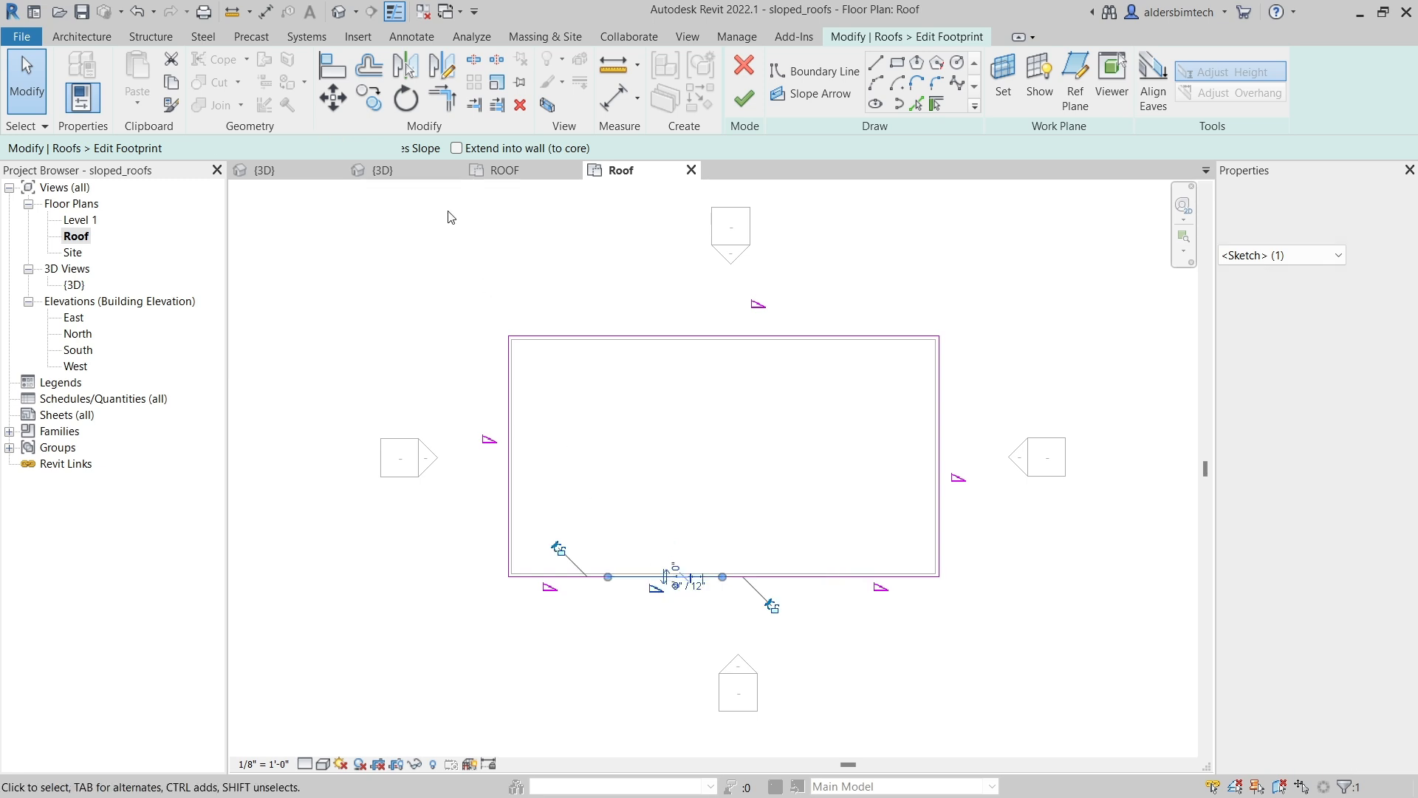
{"action": "left_click", "coordinate": [362, 148]}
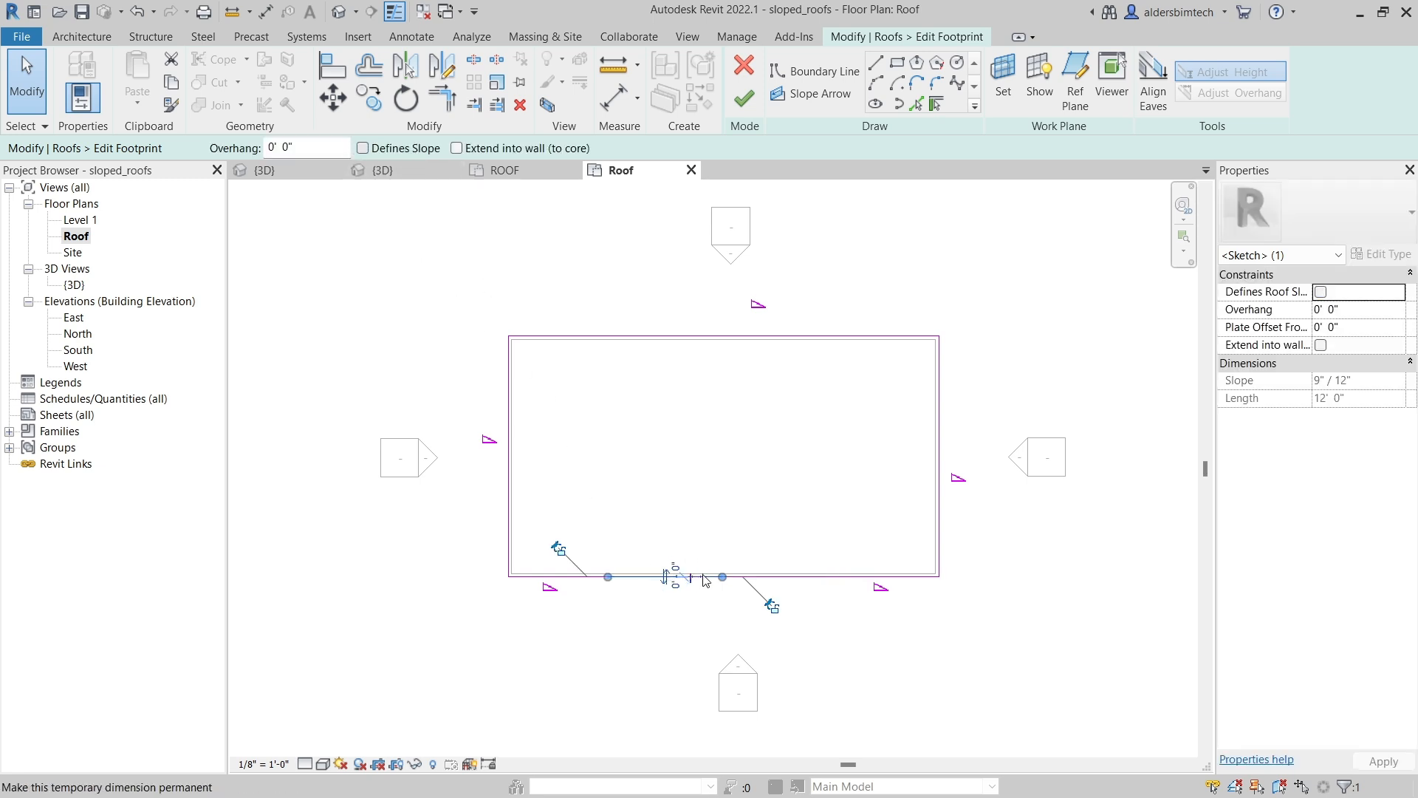
Draw two slope arrows along the middle segments of the south edge, from their outer ends to their shared midpoint
{"action": "left_click", "coordinate": [811, 93]}
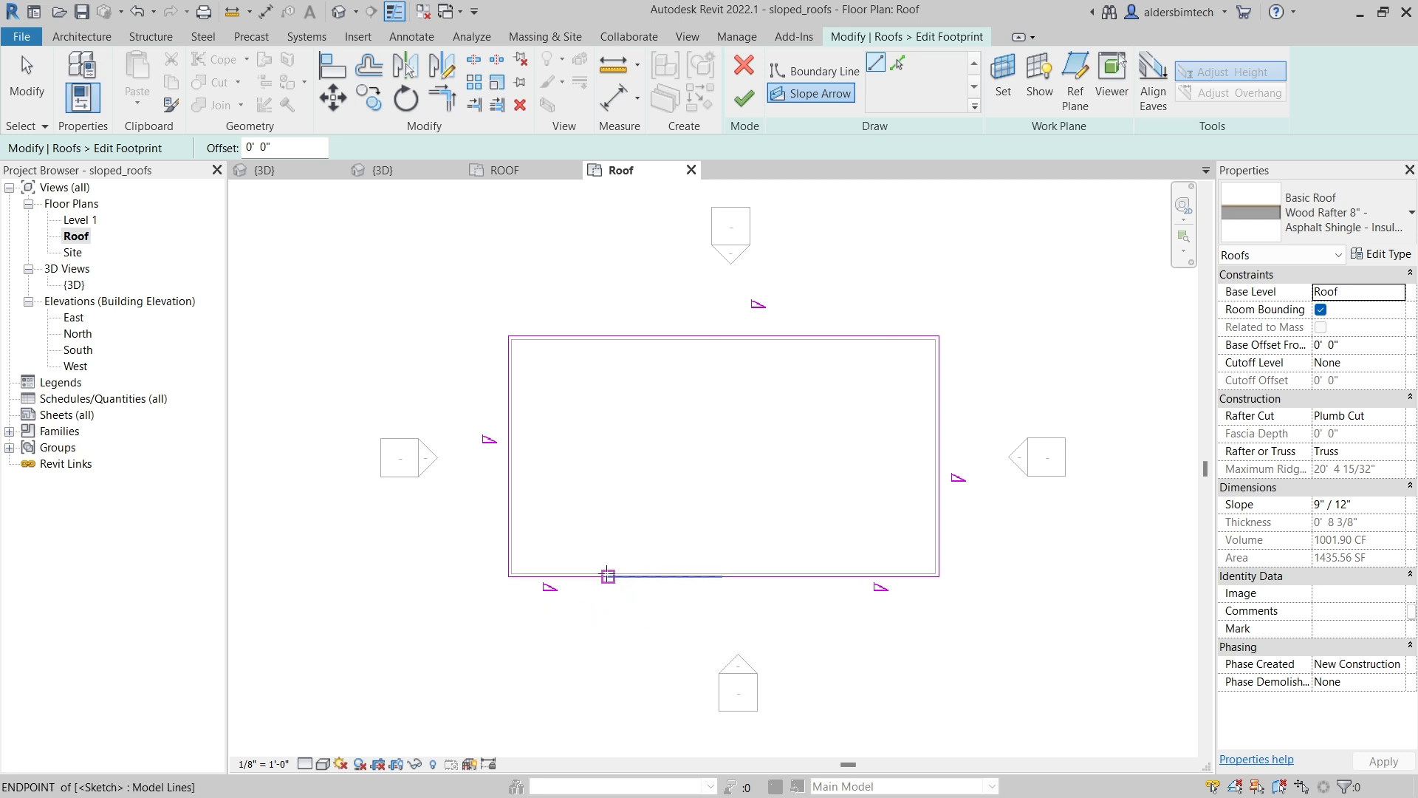
{"action": "left_click", "coordinate": [607, 576]}
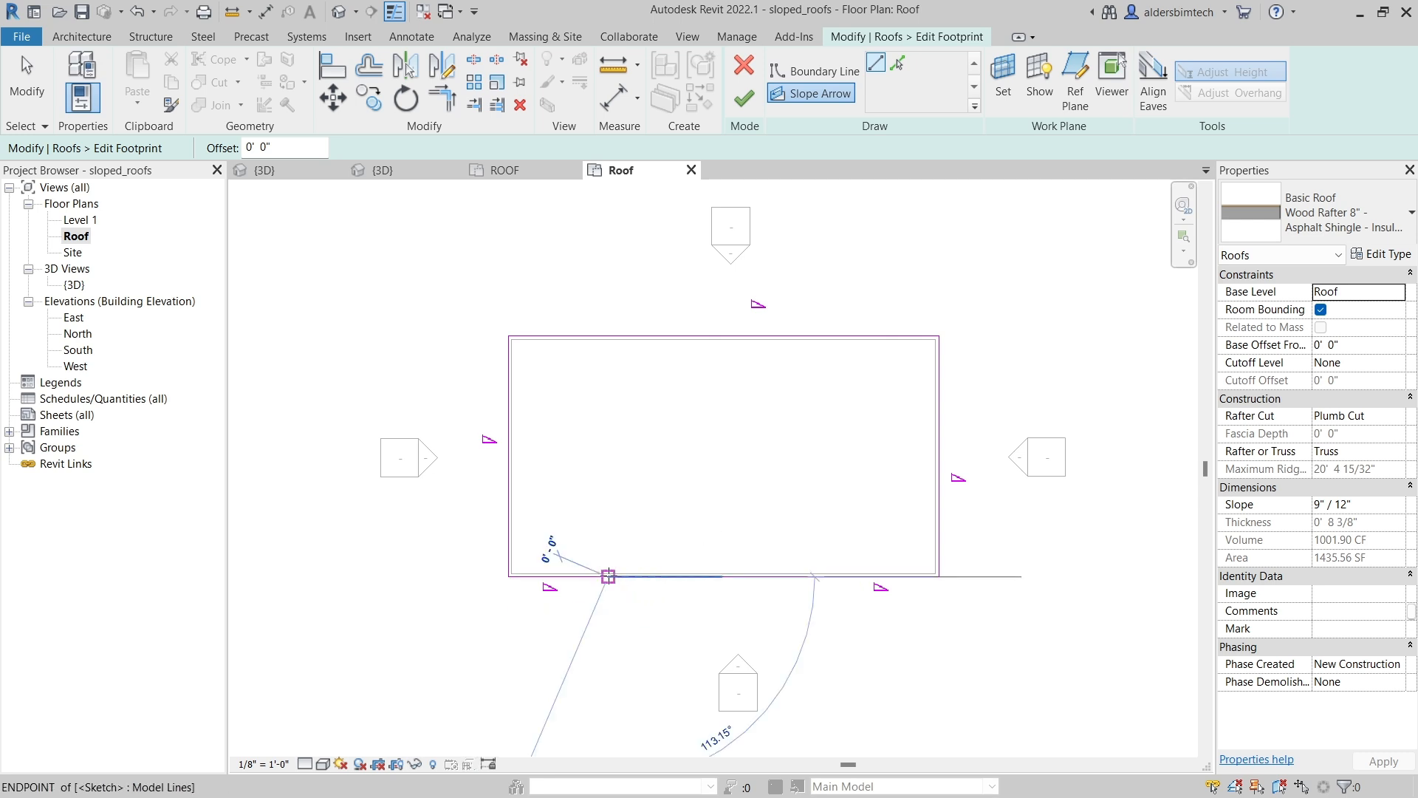
{"action": "left_click", "coordinate": [721, 576]}
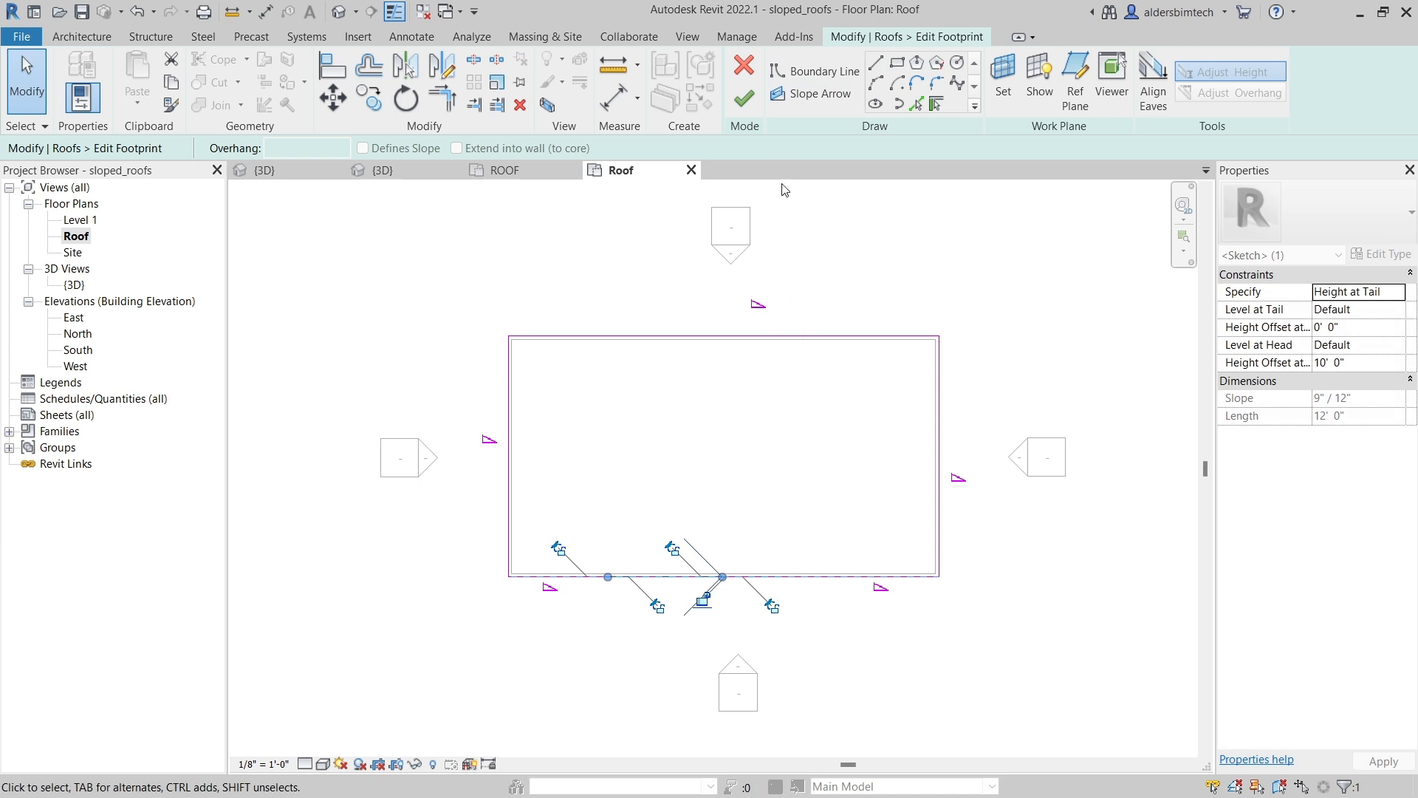
{"action": "left_click", "coordinate": [797, 104]}
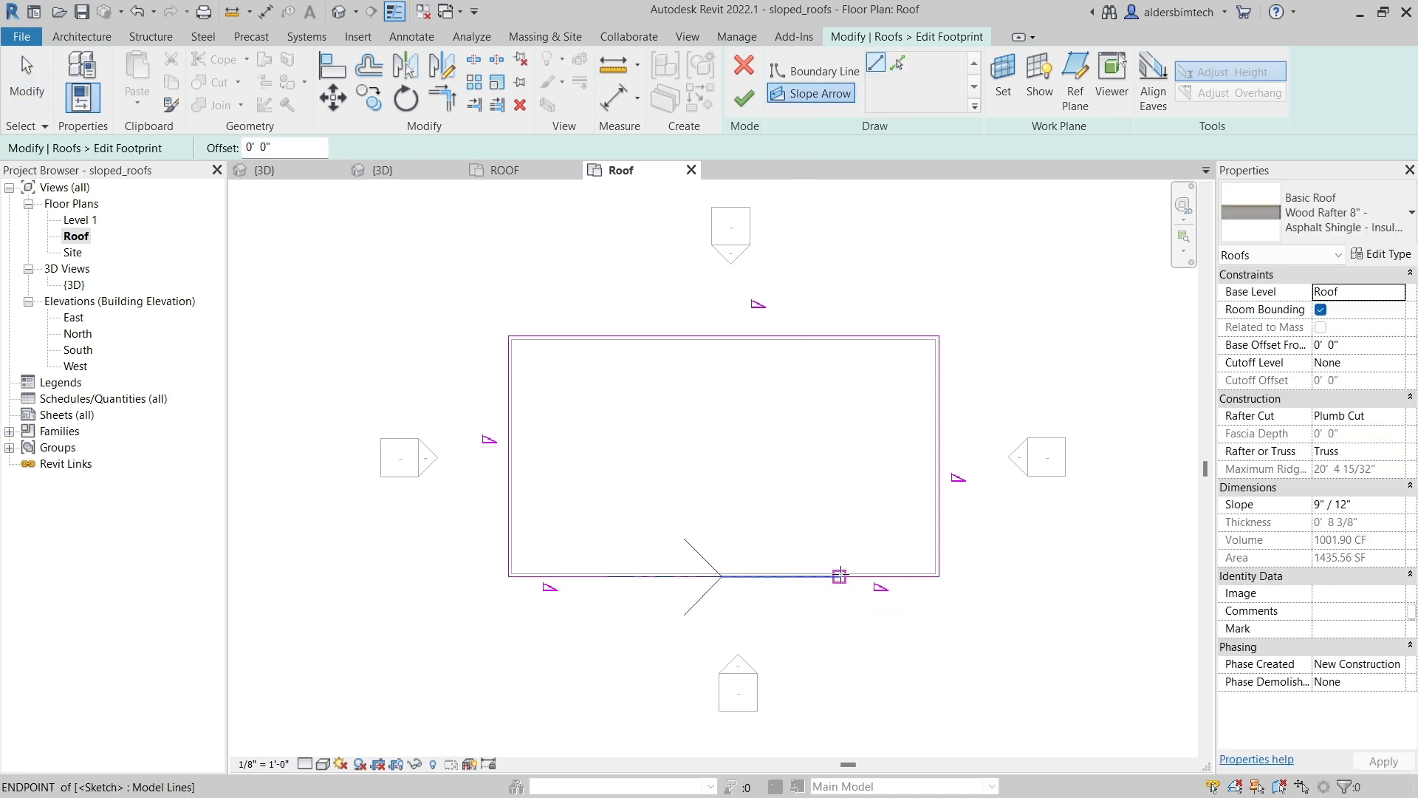
{"action": "left_click", "coordinate": [839, 576]}
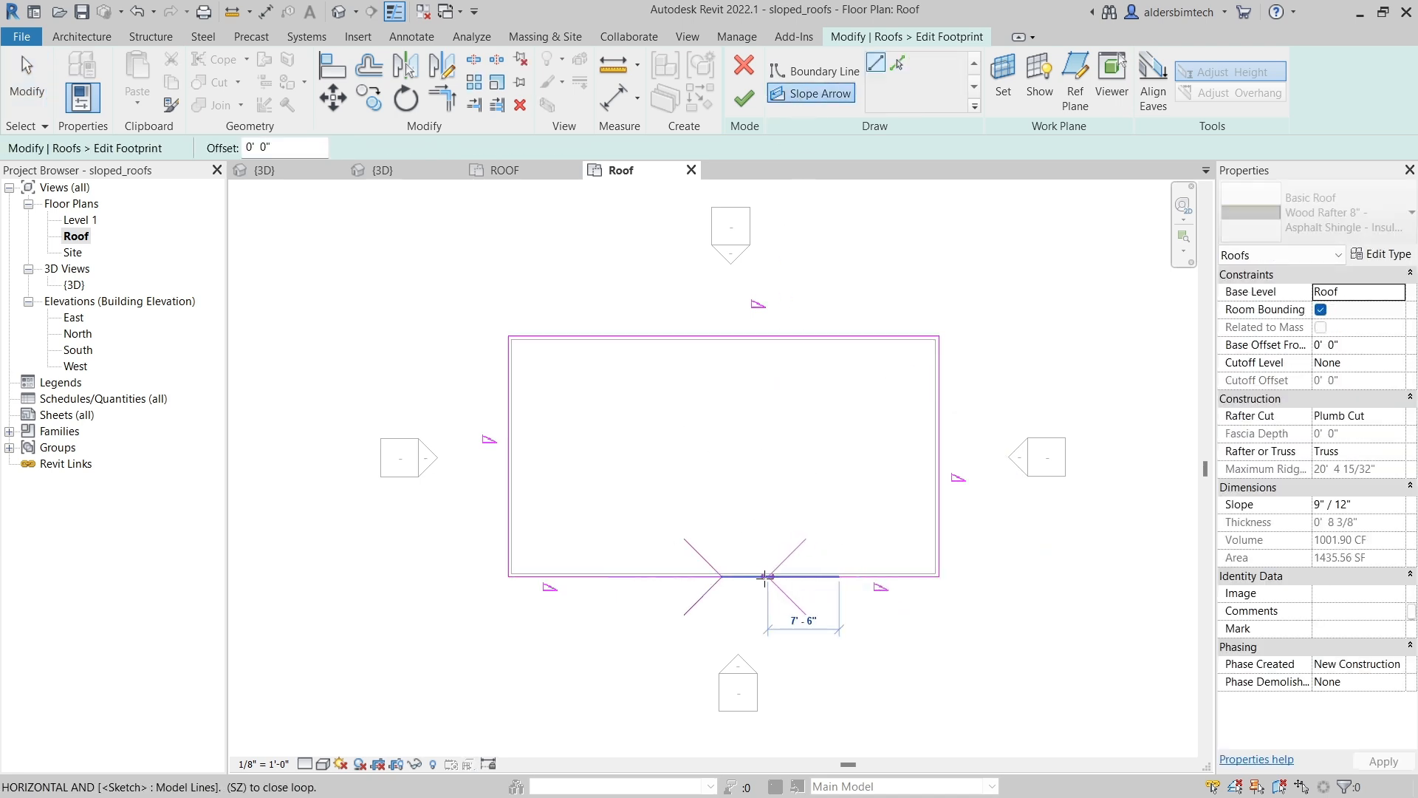
{"action": "left_click", "coordinate": [721, 576]}
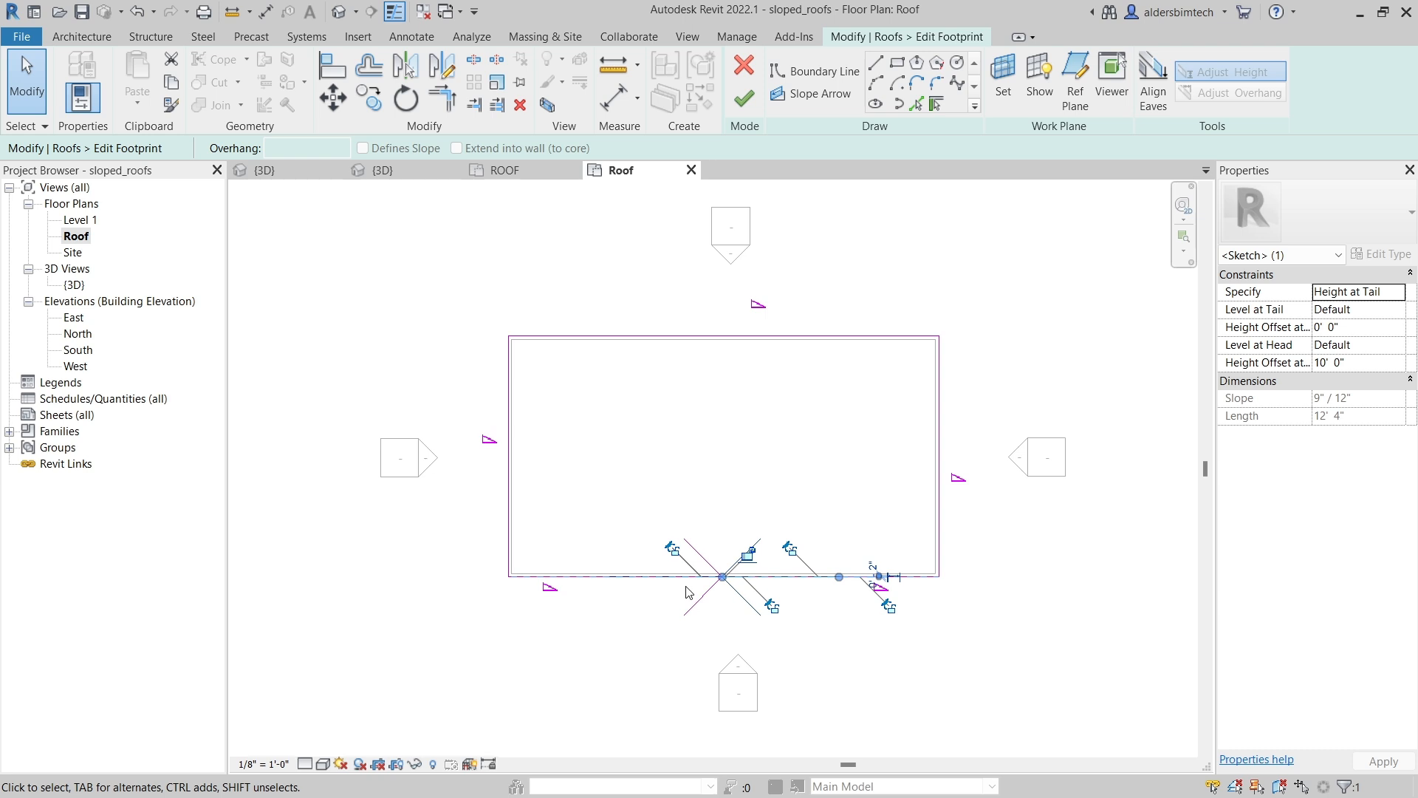
Review the Specify and Level at Tail options of the west slope arrow, keeping Height at Tail and Default
{"action": "left_click", "coordinate": [640, 586]}
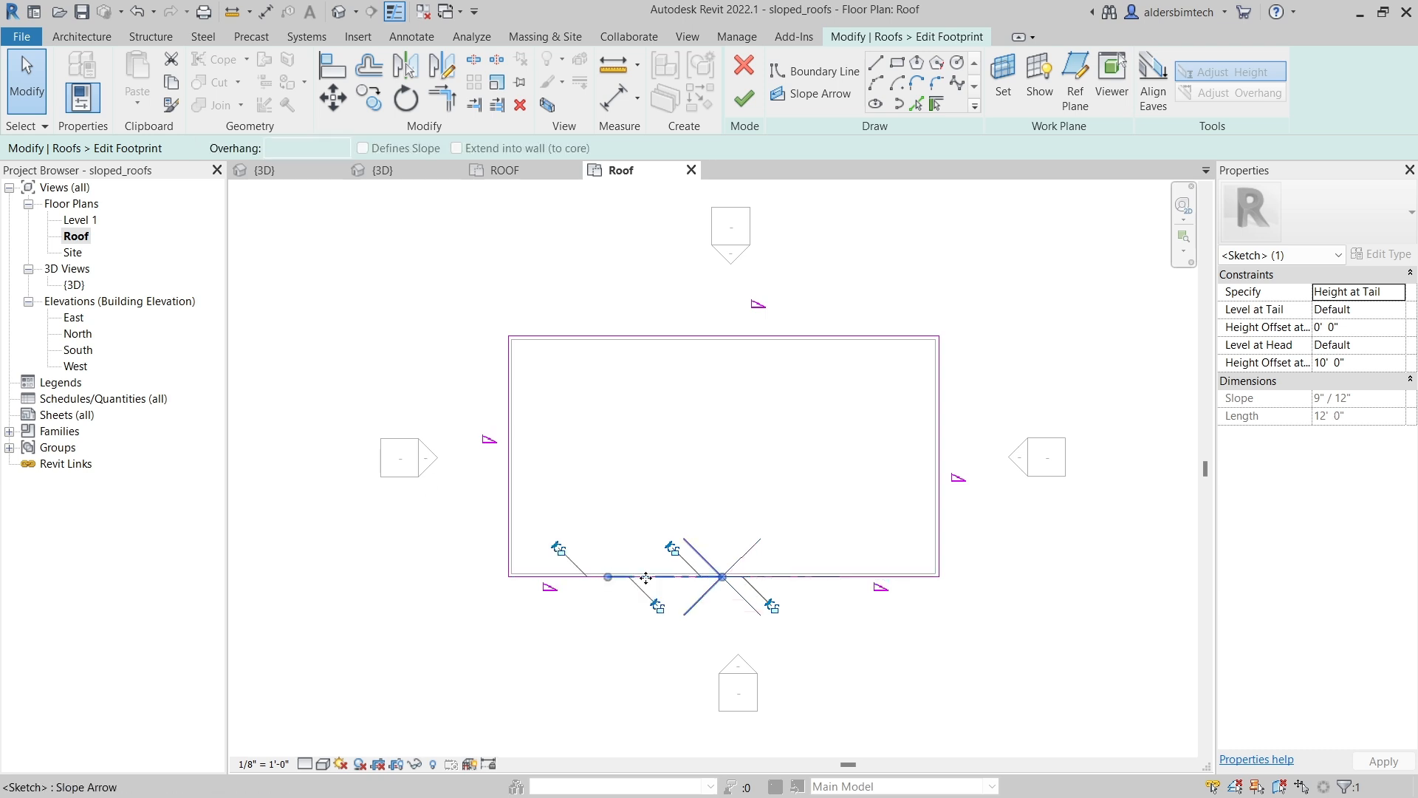
{"action": "left_click", "coordinate": [1399, 298]}
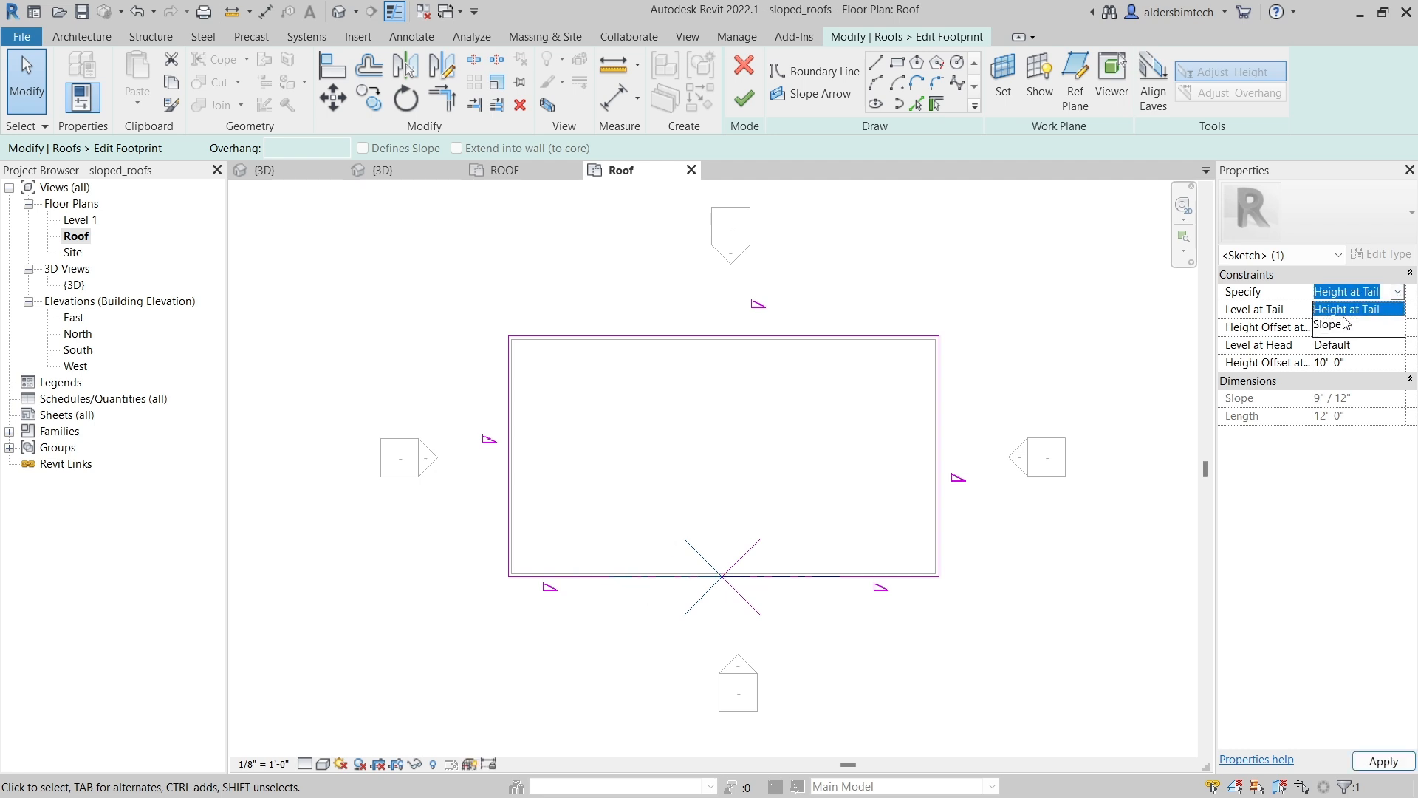
{"action": "left_click", "coordinate": [1354, 311]}
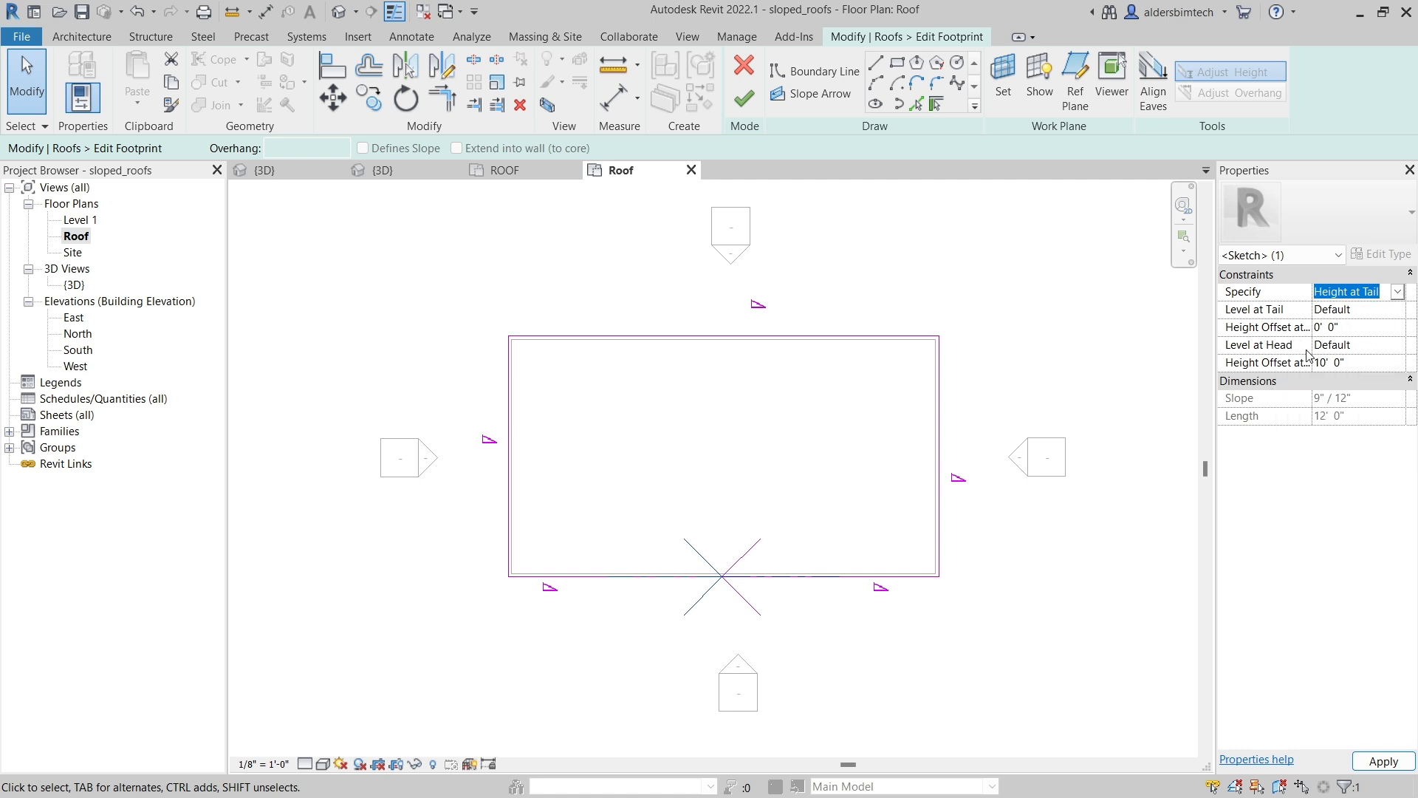
{"action": "left_click_drag", "start_coordinate": [1218, 362], "coordinate": [1130, 365]}
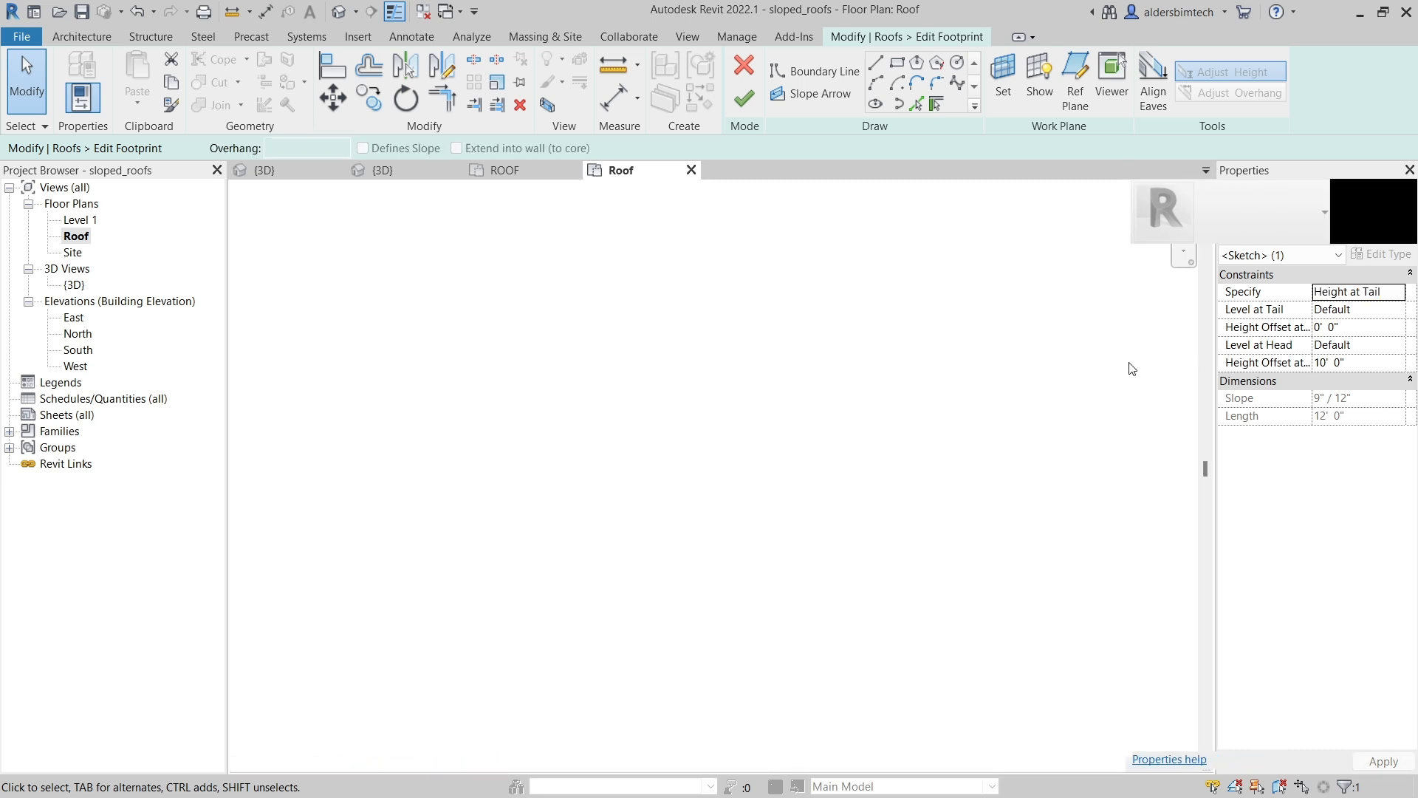
{"action": "left_click", "coordinate": [1397, 311]}
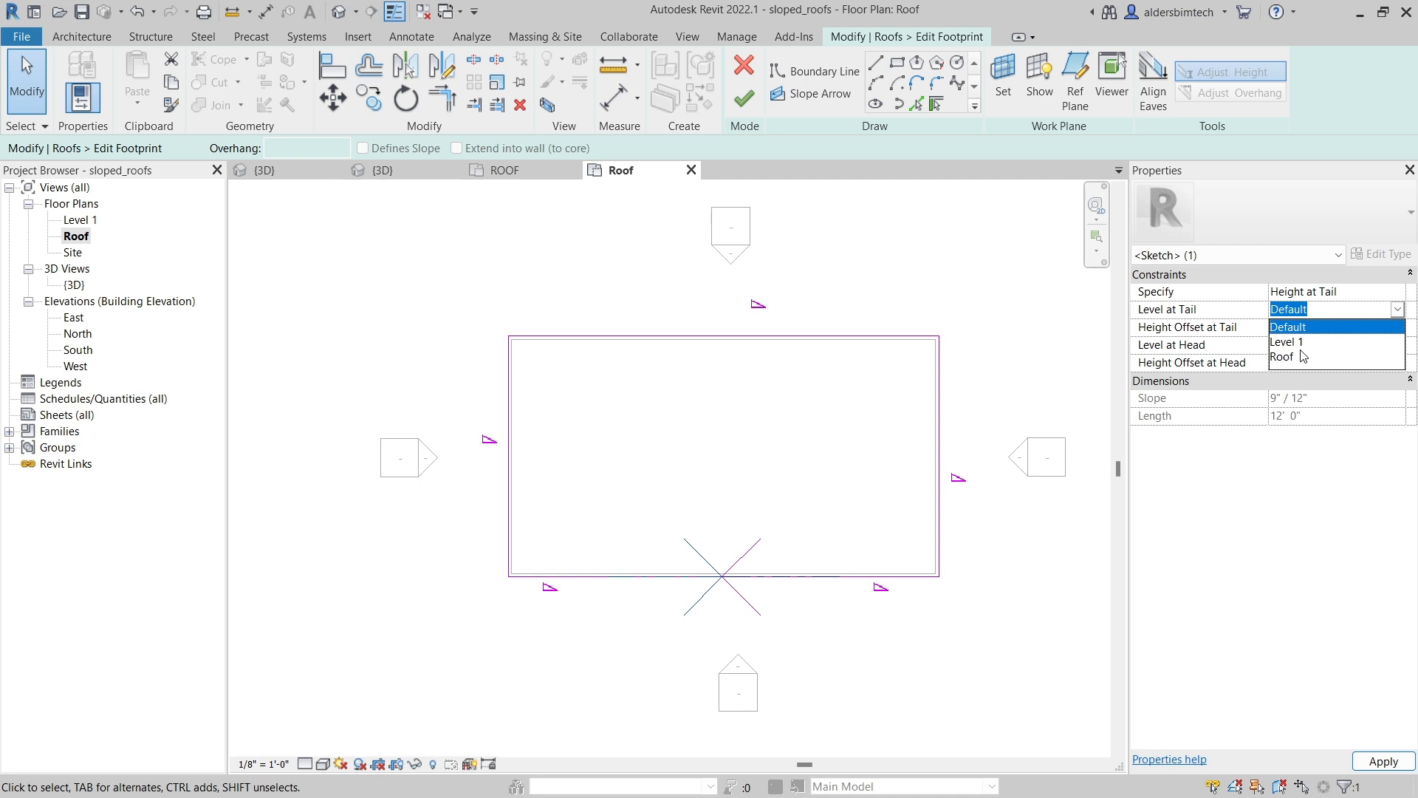
{"action": "left_click", "coordinate": [1397, 312]}
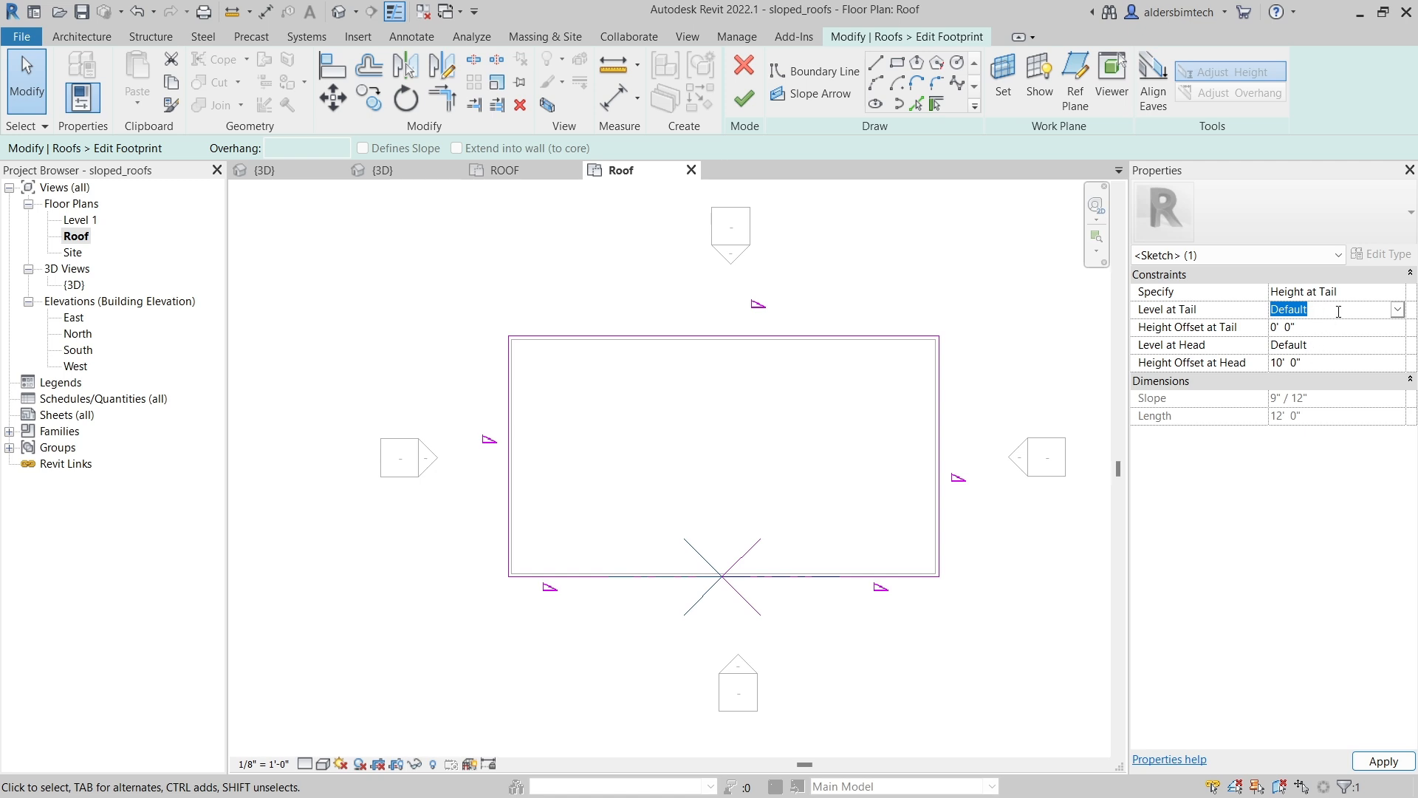
Try Slope as the east slope arrow's Specify option, return it to Height at Tail and check the west arrow's settings
{"action": "left_click", "coordinate": [784, 578]}
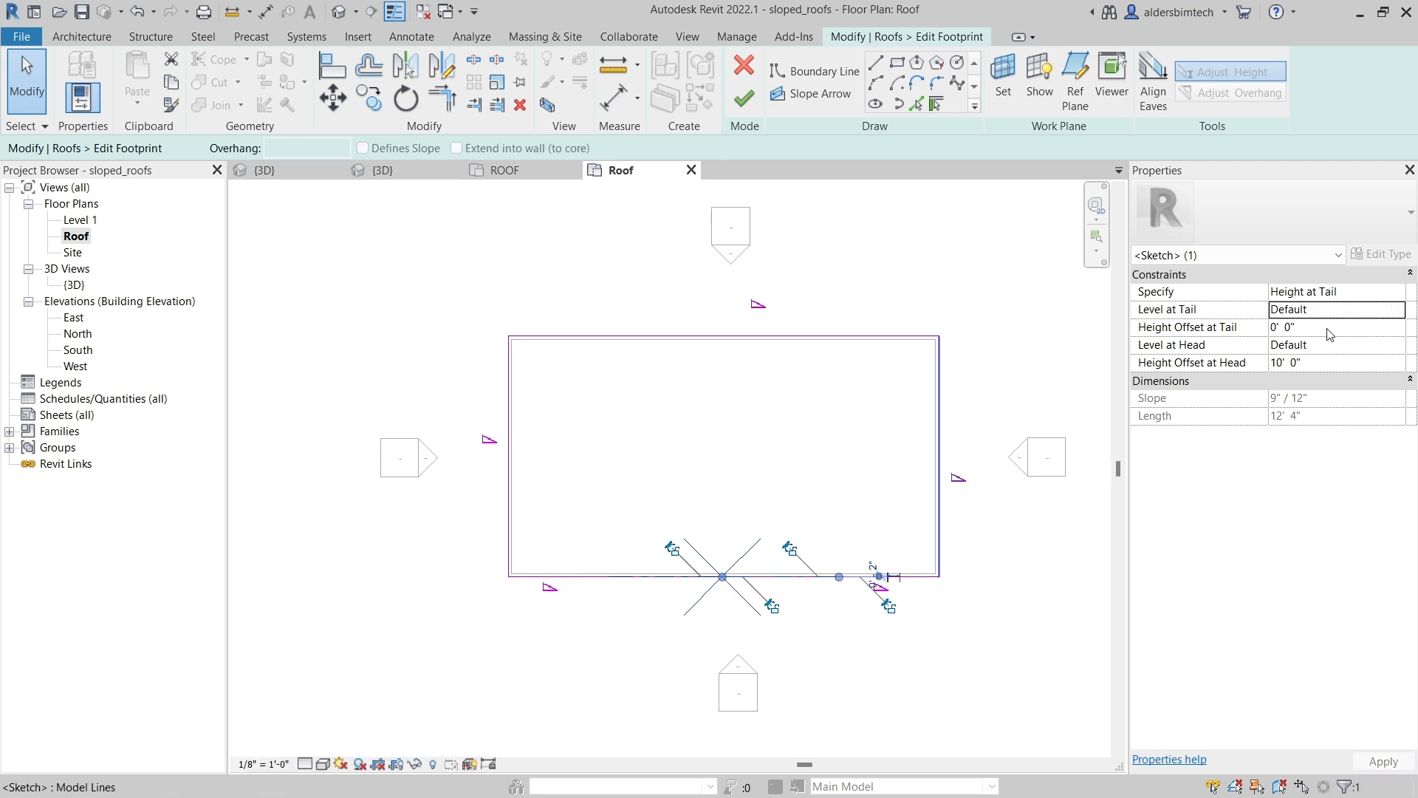
{"action": "left_click", "coordinate": [1391, 292]}
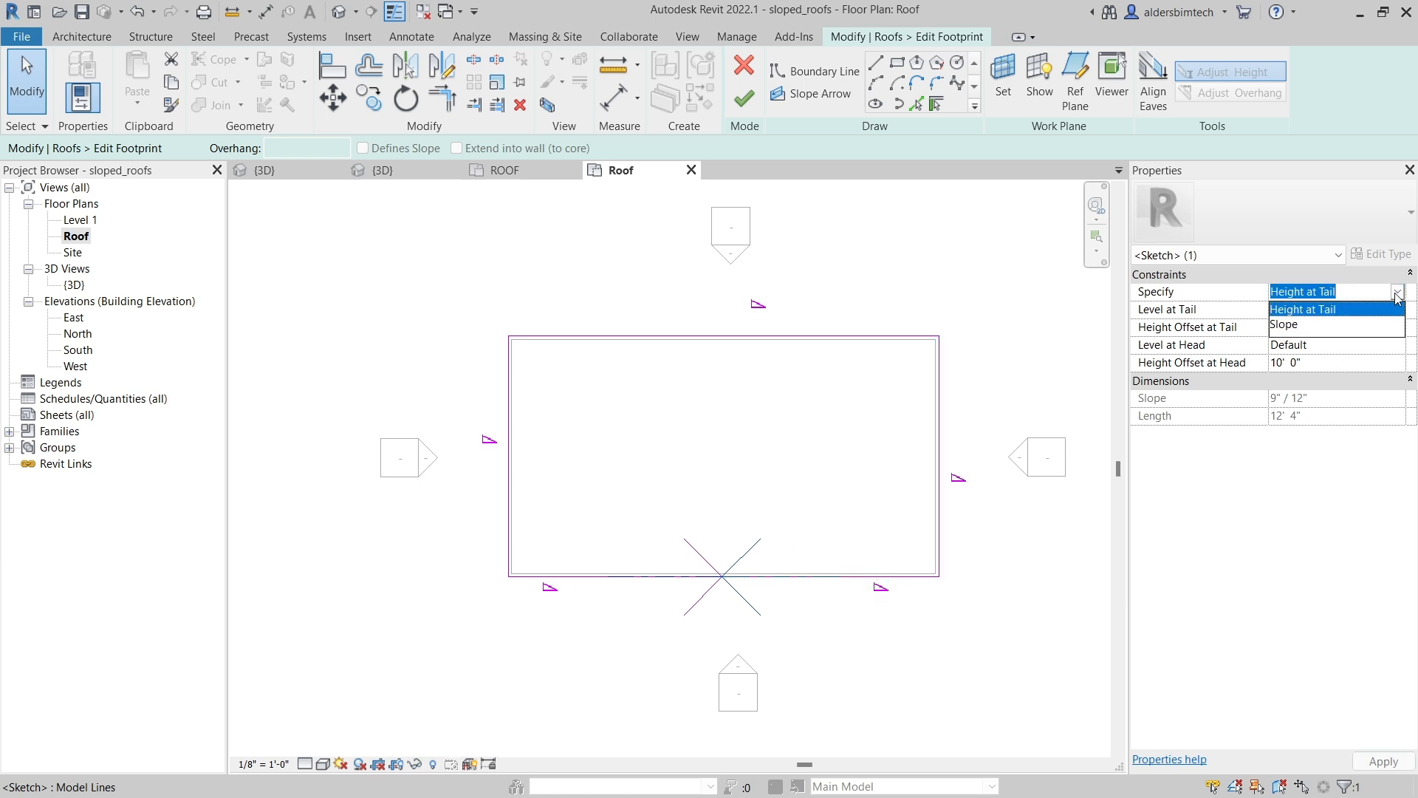
{"action": "left_click", "coordinate": [1327, 329]}
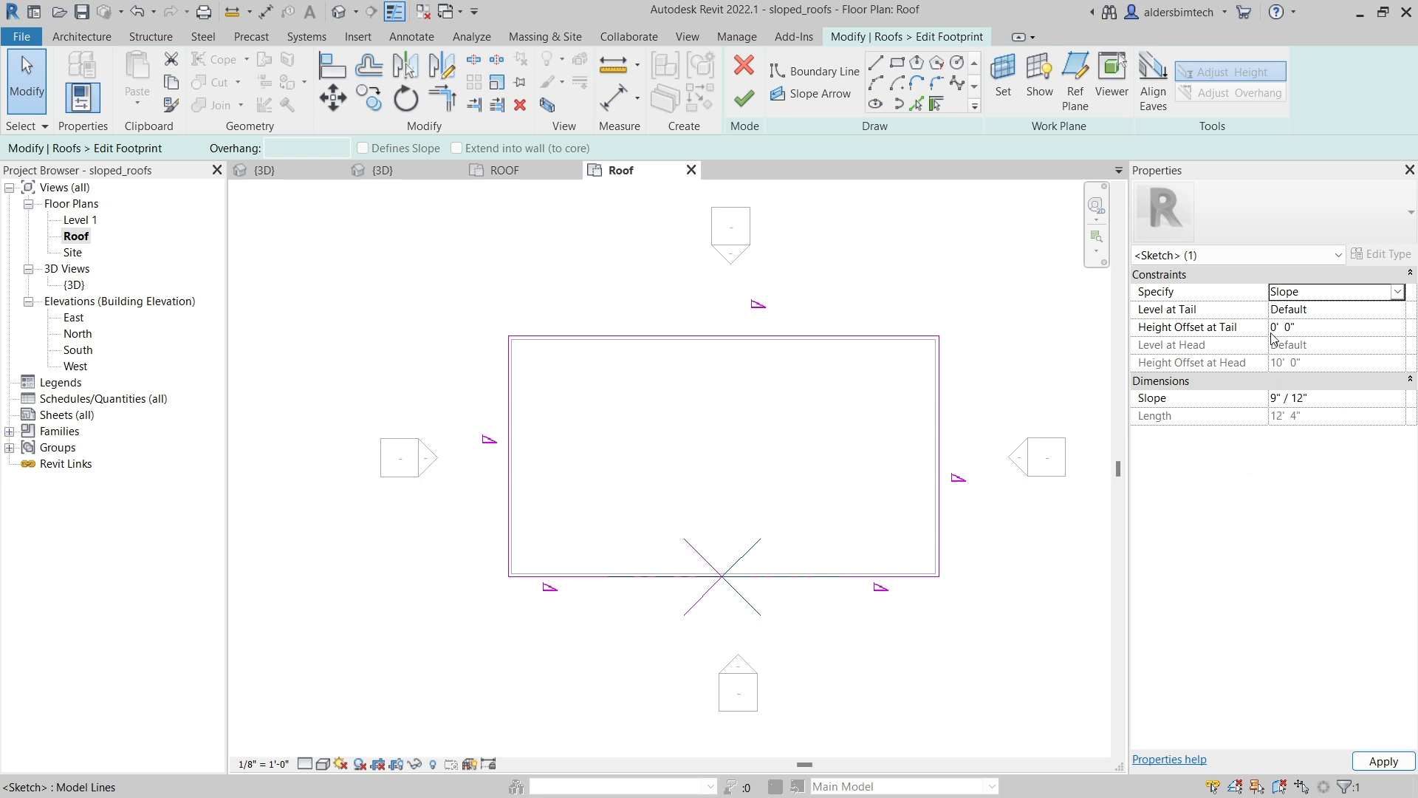
{"action": "left_click", "coordinate": [1397, 294]}
{"action": "left_click", "coordinate": [1341, 309]}
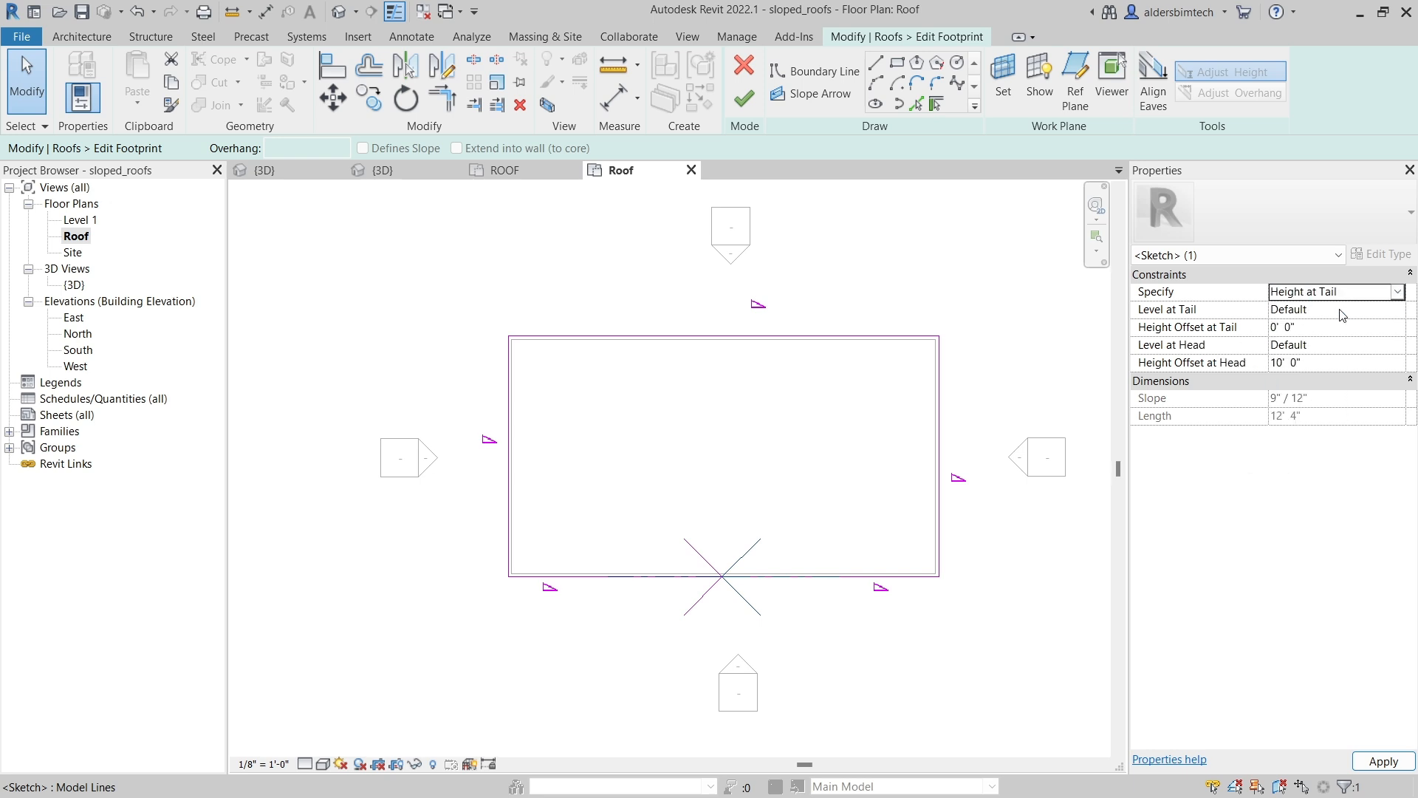
{"action": "left_click", "coordinate": [673, 589]}
{"action": "left_click", "coordinate": [647, 576]}
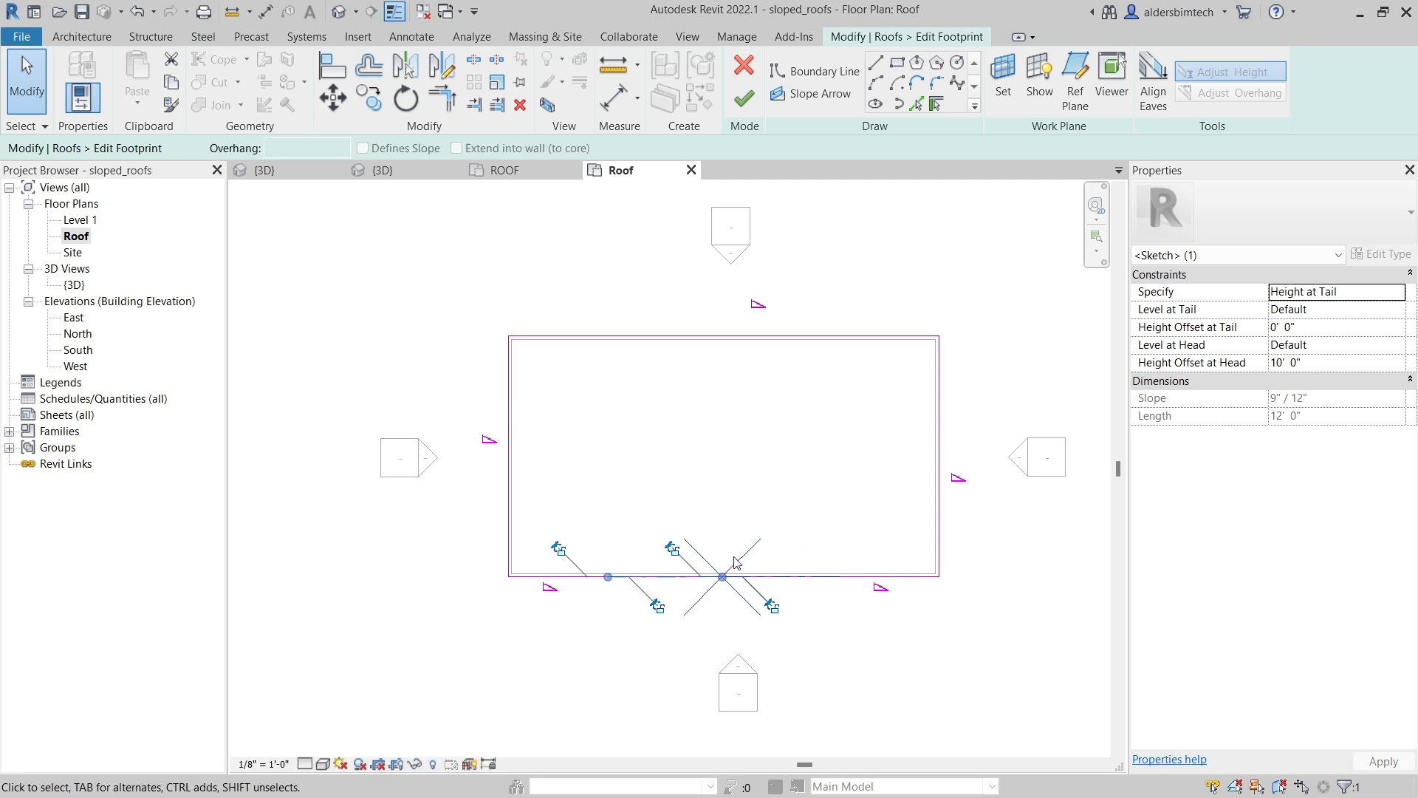
Finish the footprint edit and inspect the new gable on the roof's south side in the 3D view
{"action": "left_click", "coordinate": [744, 98]}
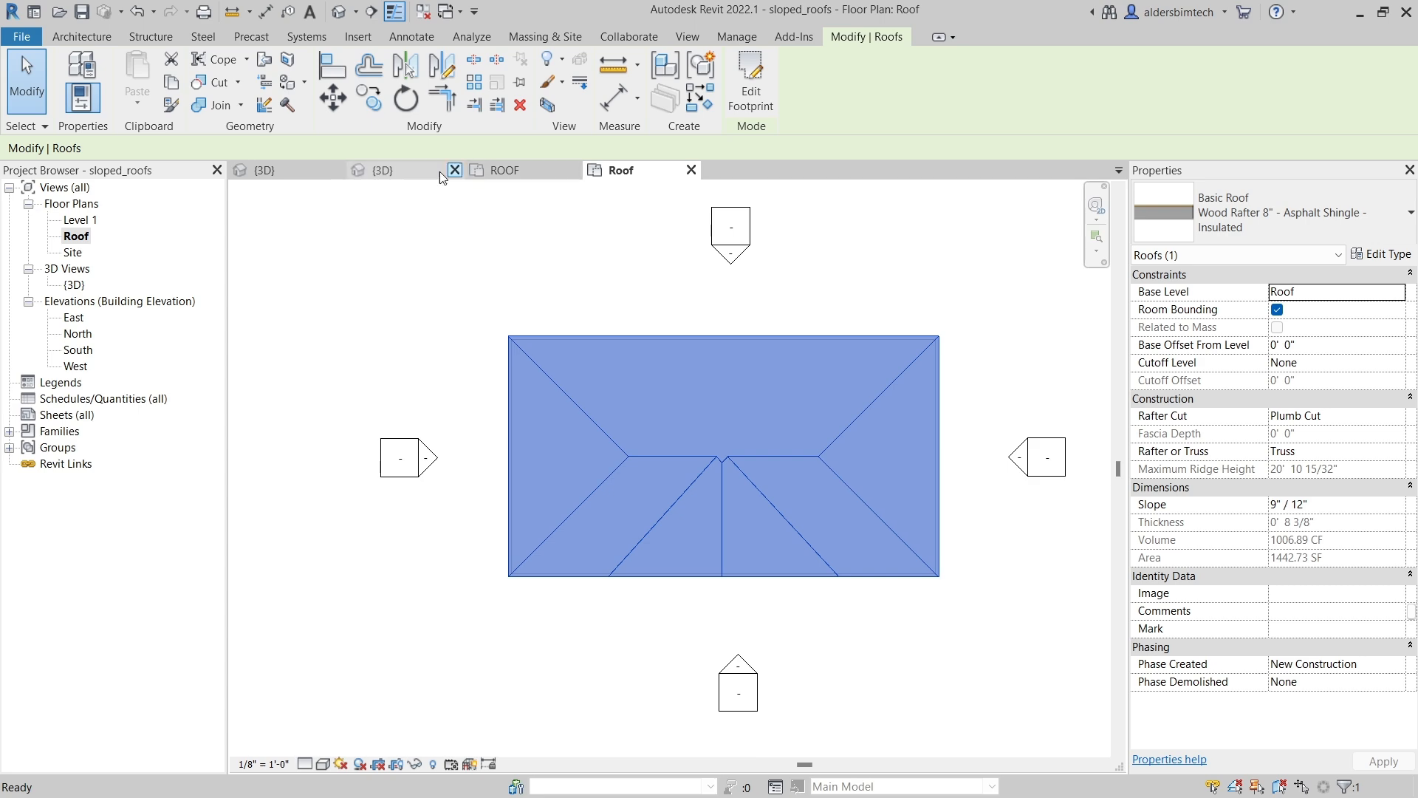
{"action": "left_click", "coordinate": [299, 167]}
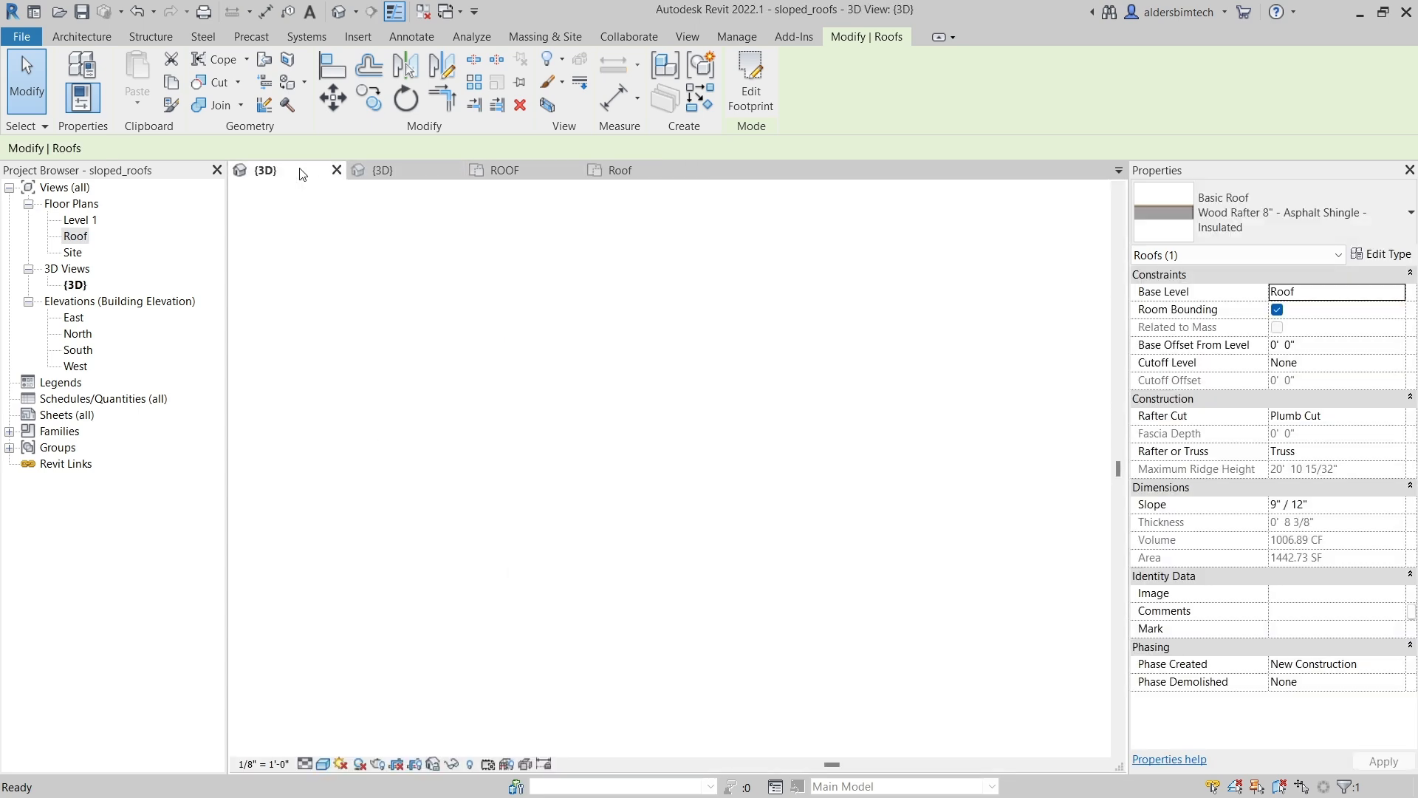
{"action": "scroll", "coordinate": [562, 477], "scroll_direction": "up", "scroll_amount": 2}
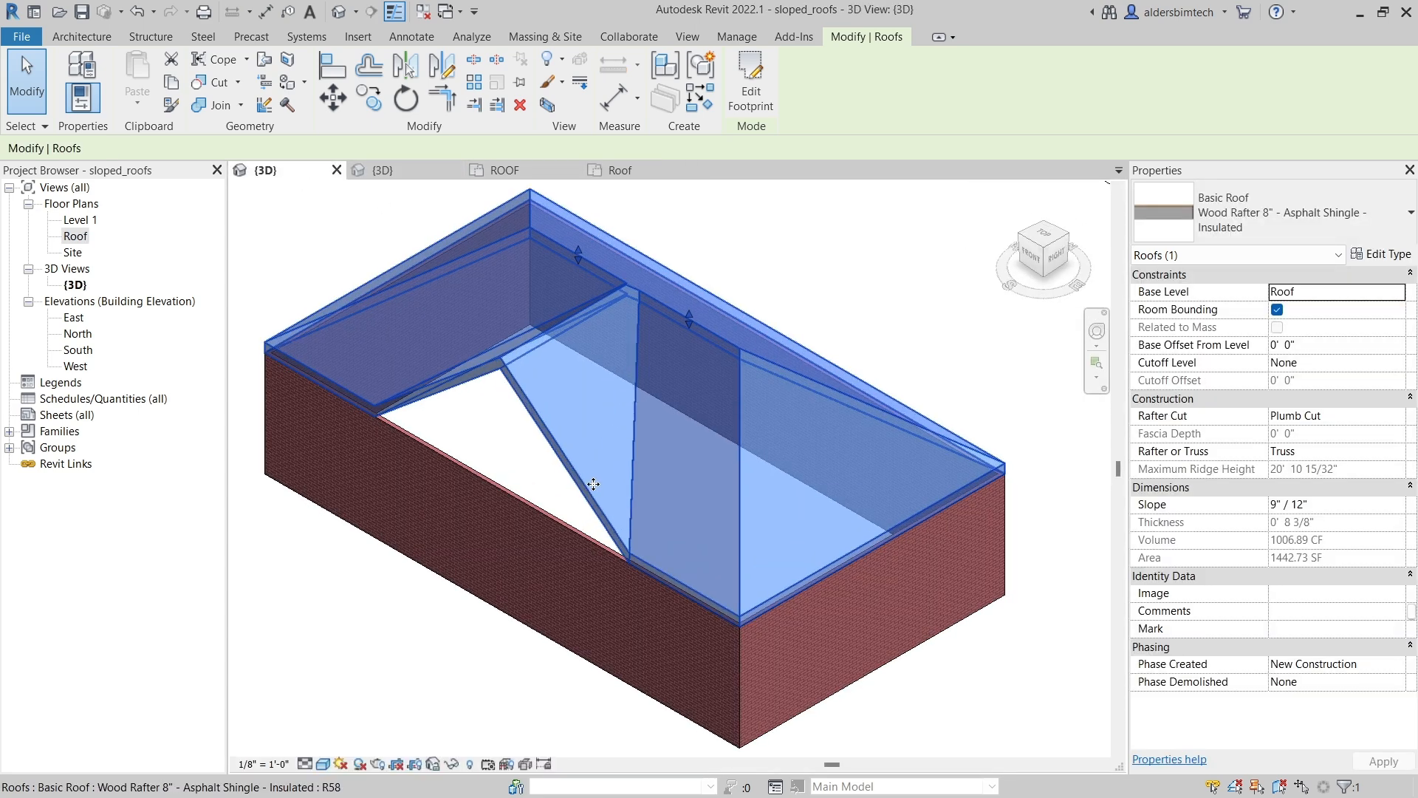
{"action": "middle_click_drag", "start_coordinate": [610, 497], "coordinate": [498, 440], "text": "shift"}
{"action": "middle_click_drag", "start_coordinate": [399, 460], "coordinate": [755, 318], "text": "shift"}
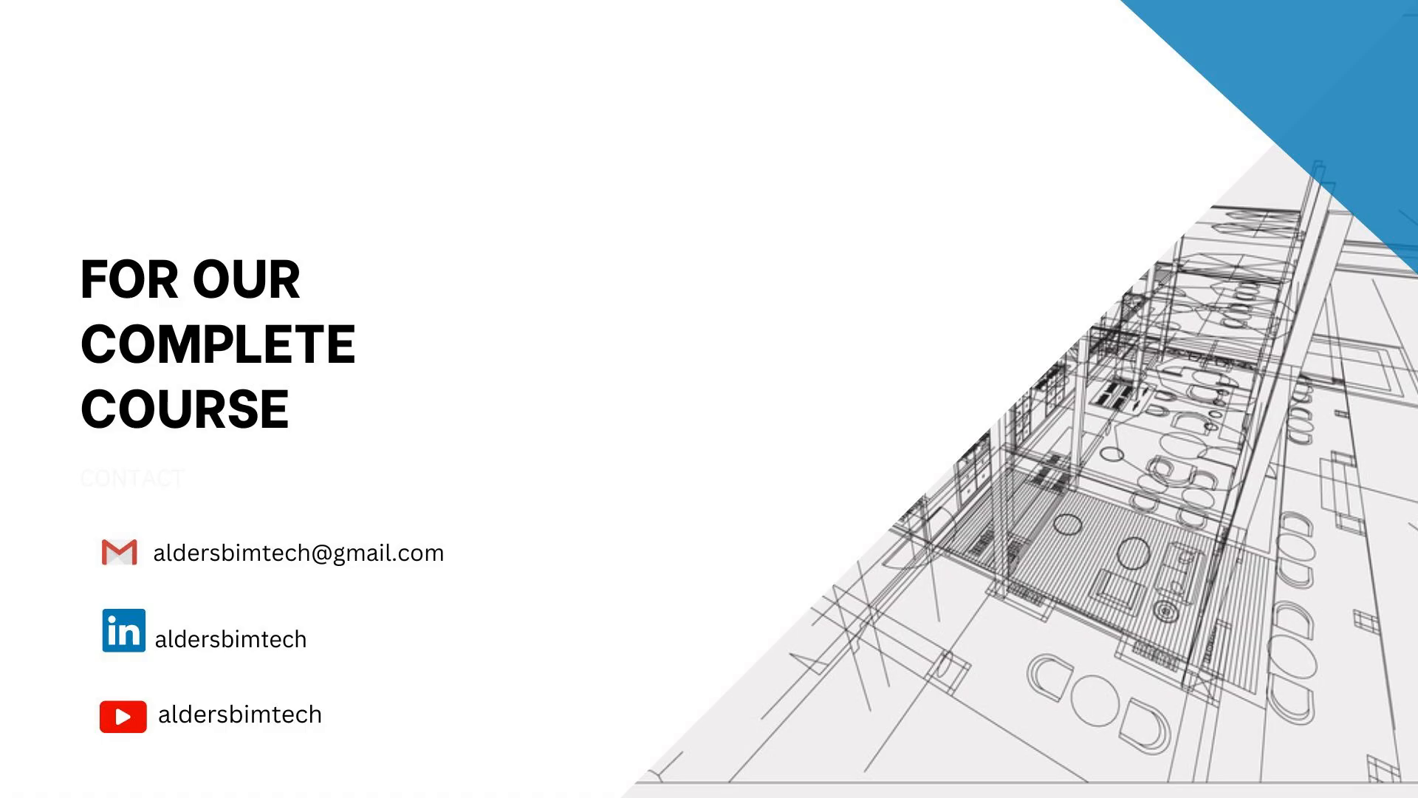